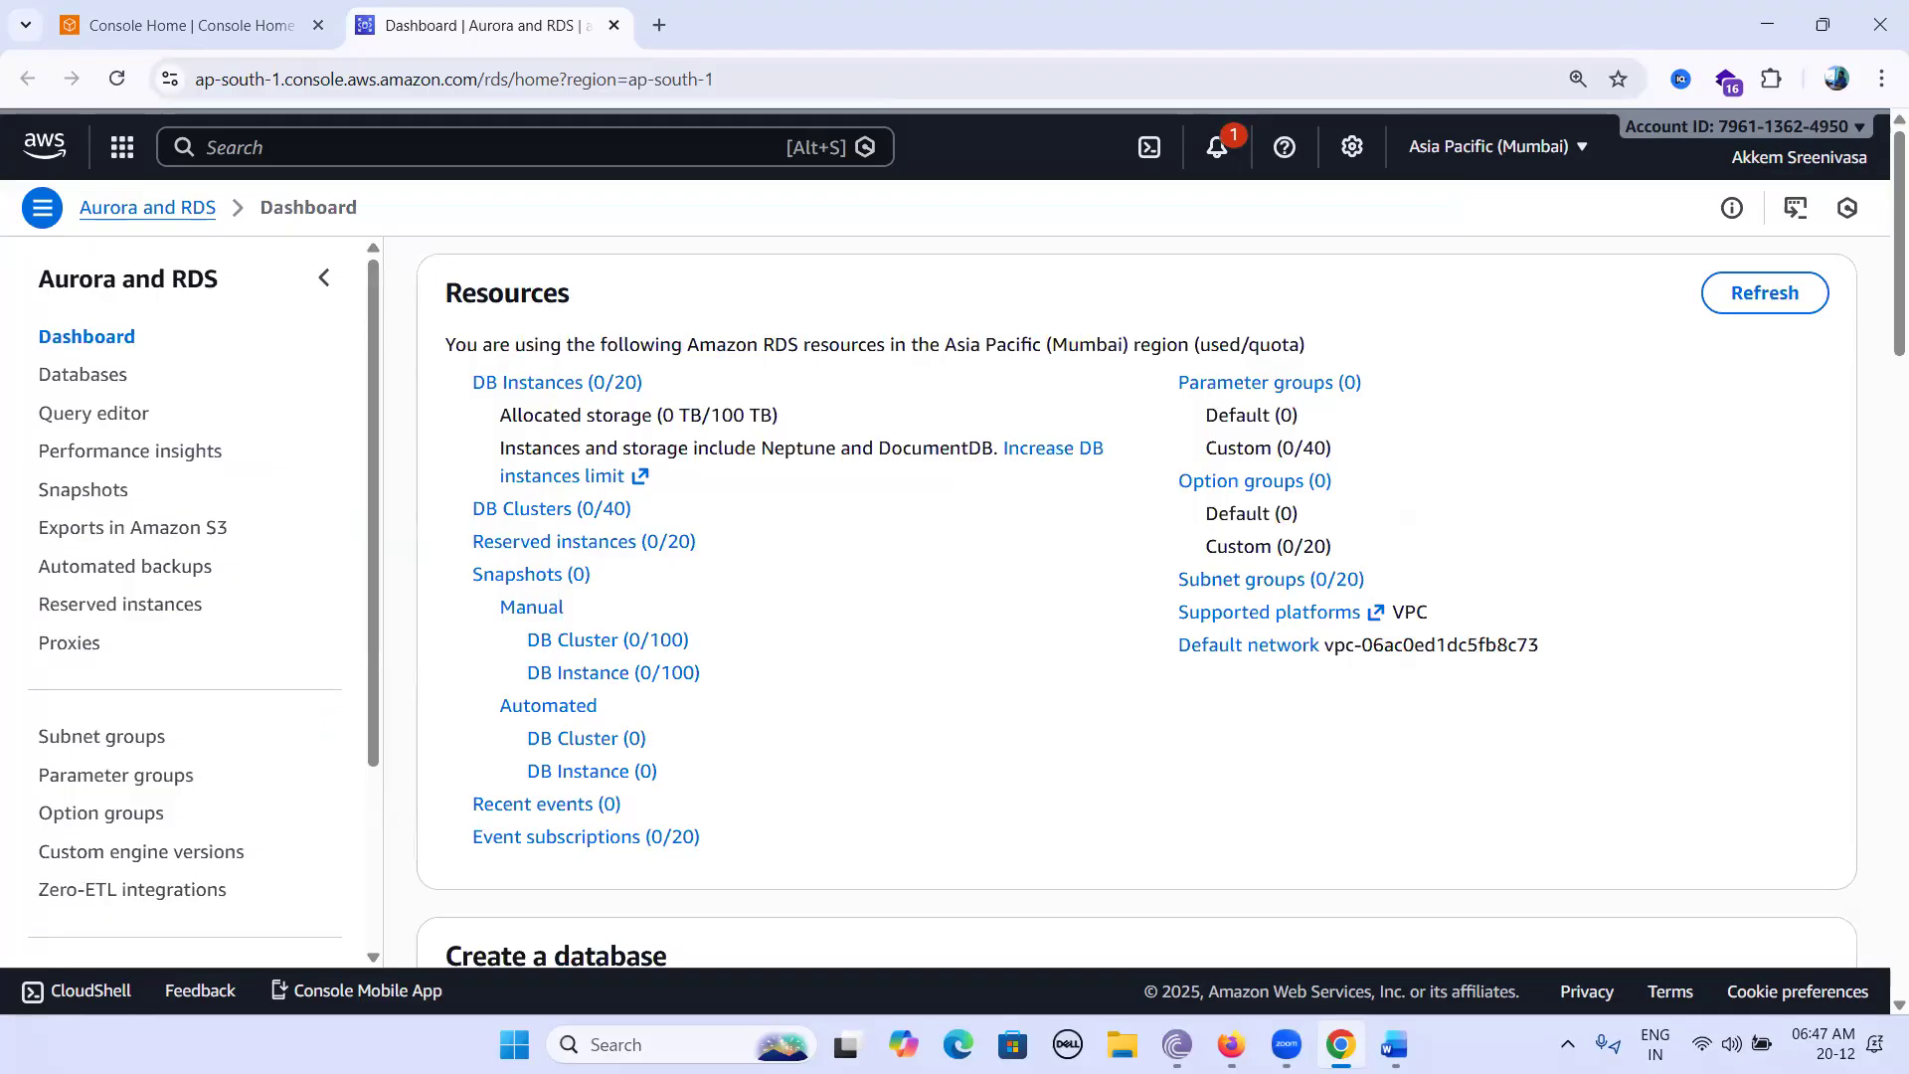
Check the 'Create MySQL RDS Instance' line in the Word notes, then open the empty RDS Databases list.
{"action": "left_click", "coordinate": [1395, 1044]}
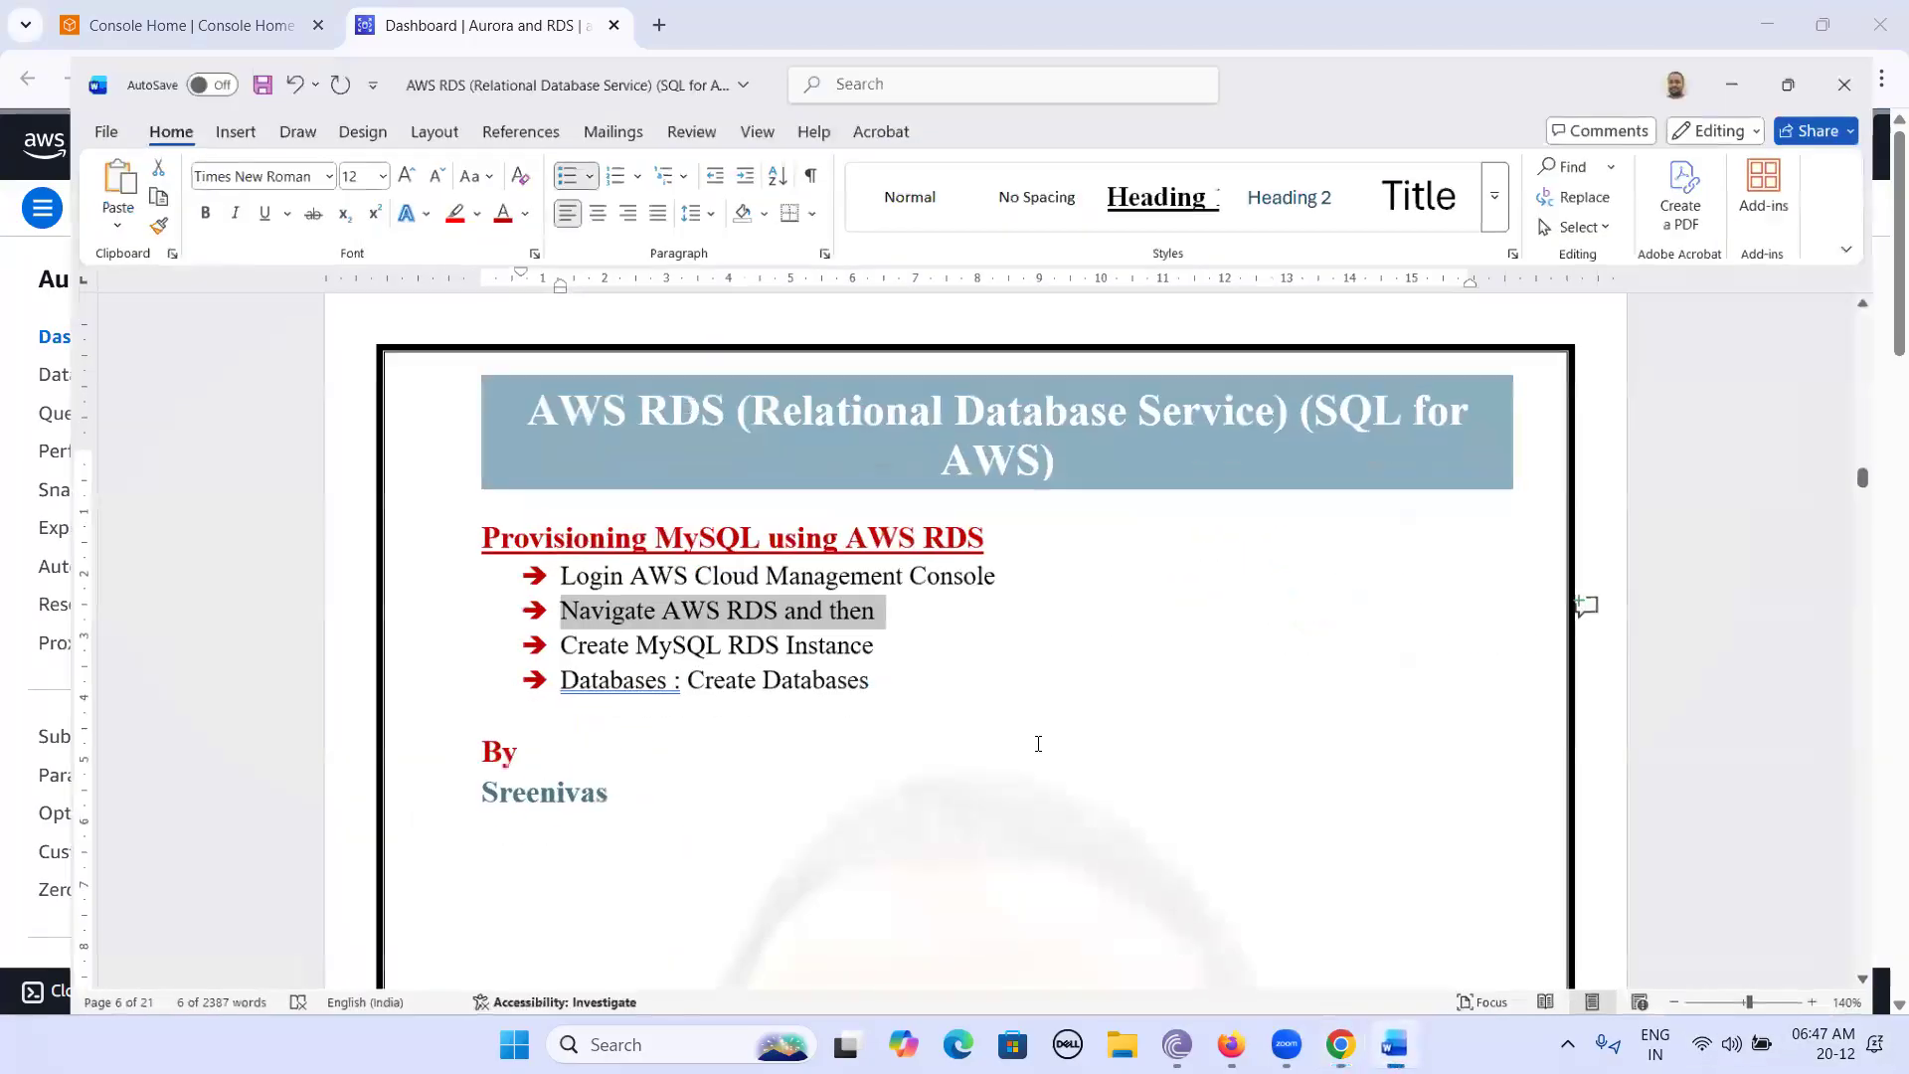
{"action": "left_click", "coordinate": [1035, 742]}
{"action": "left_click_drag", "start_coordinate": [512, 623], "coordinate": [822, 626]}
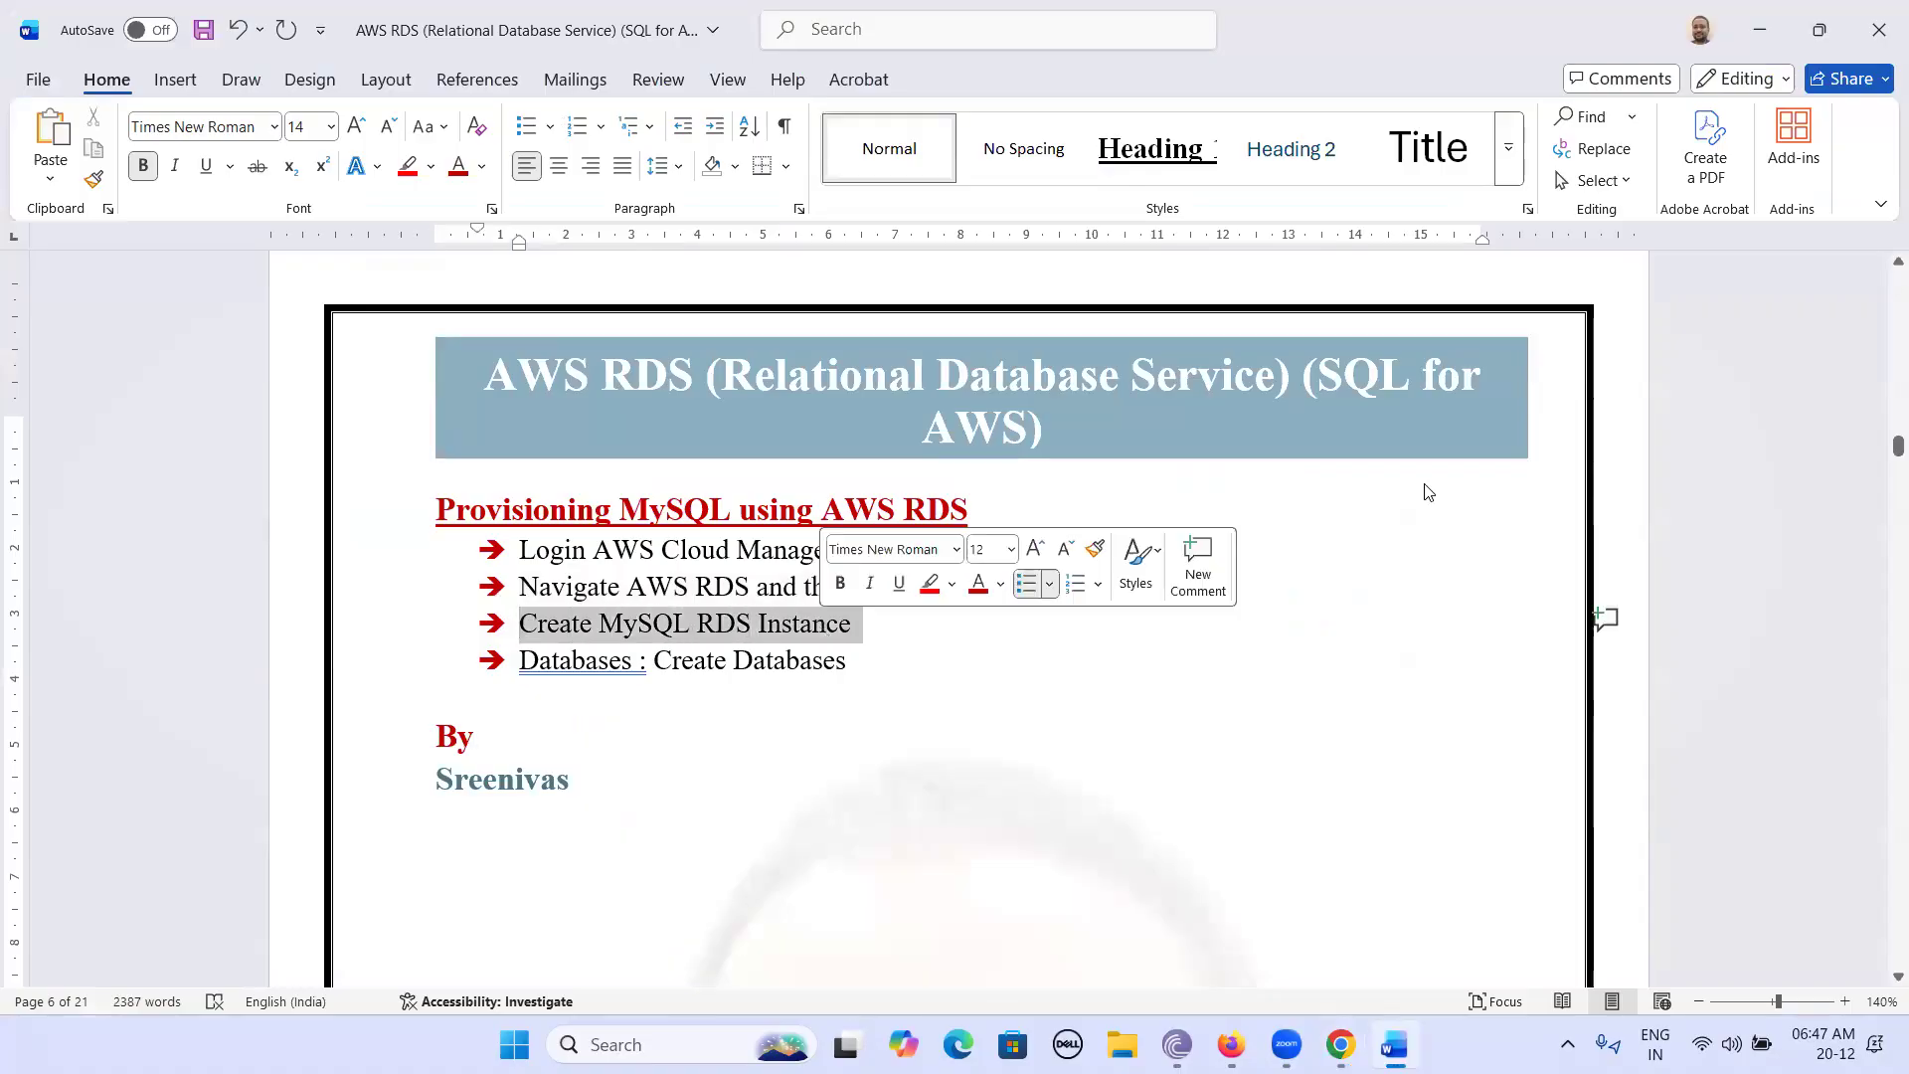
{"action": "left_click", "coordinate": [1760, 31]}
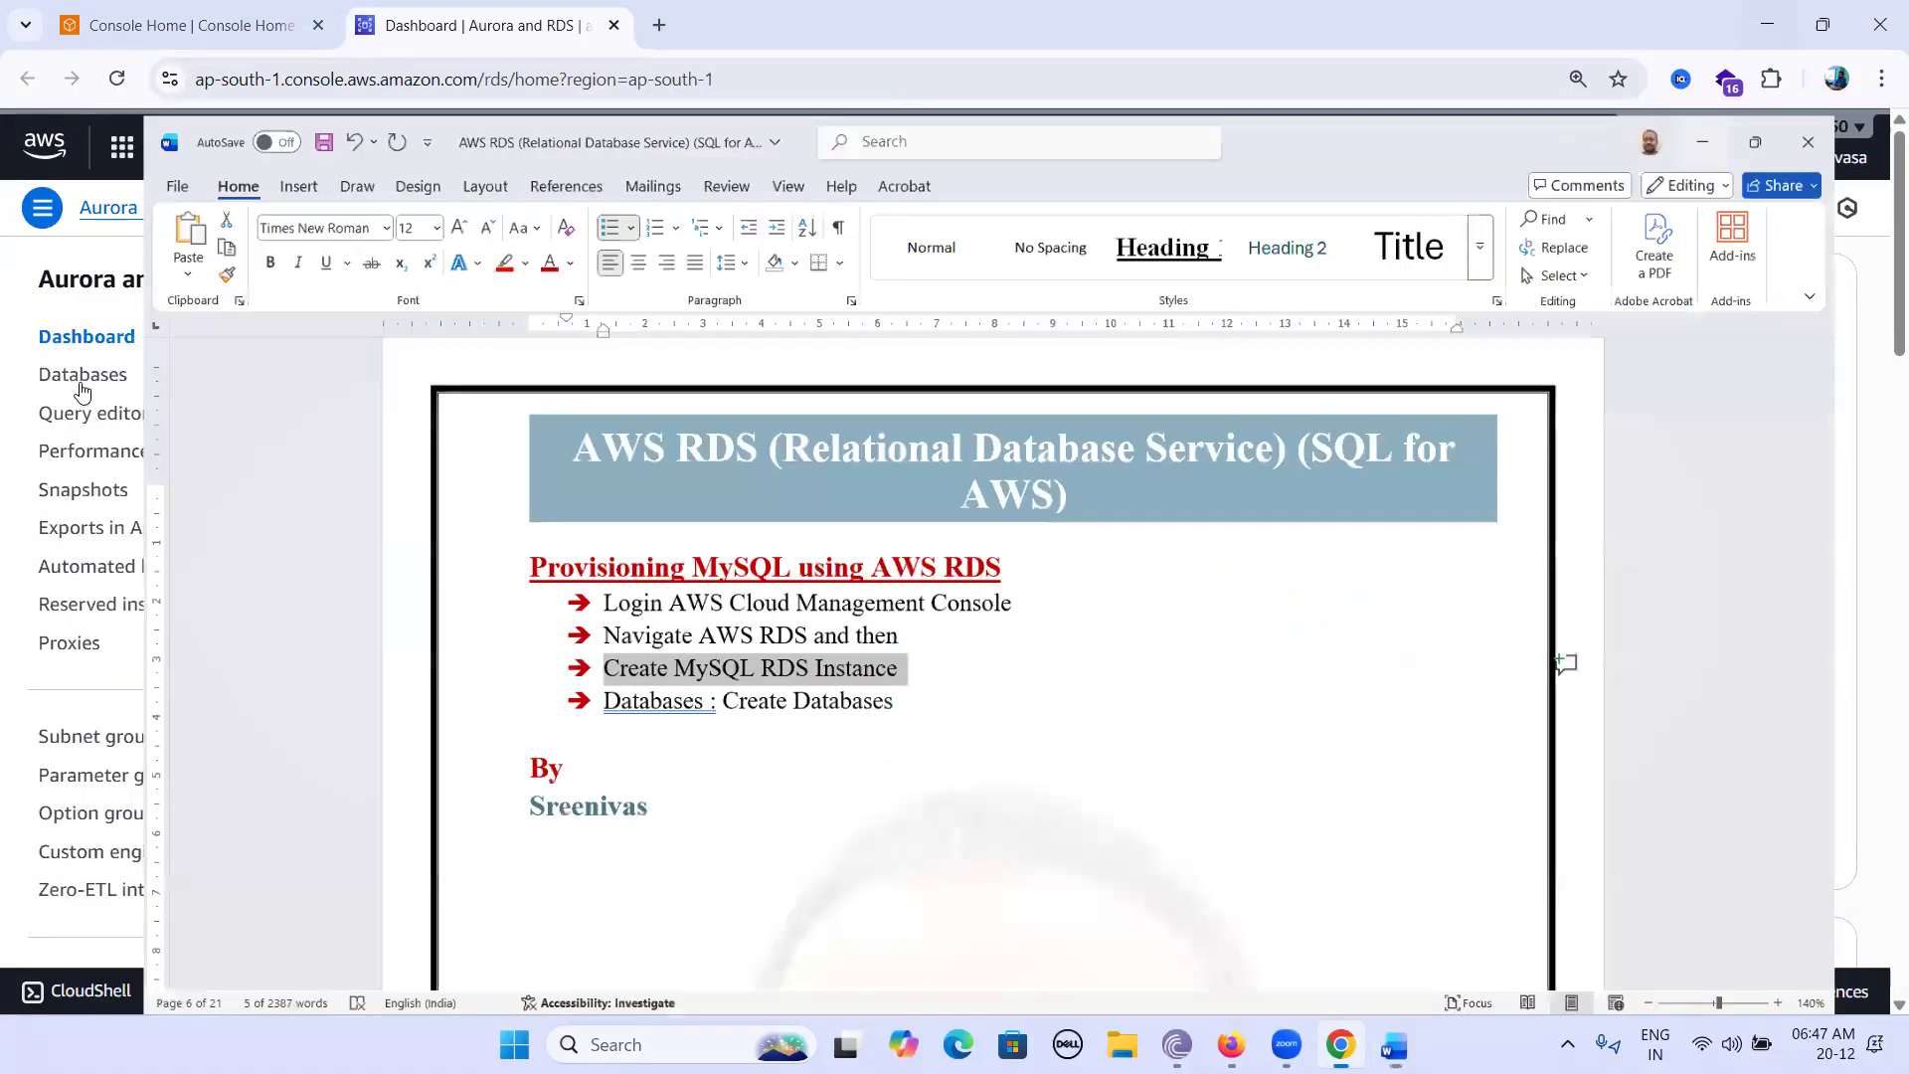
{"action": "left_click", "coordinate": [82, 382]}
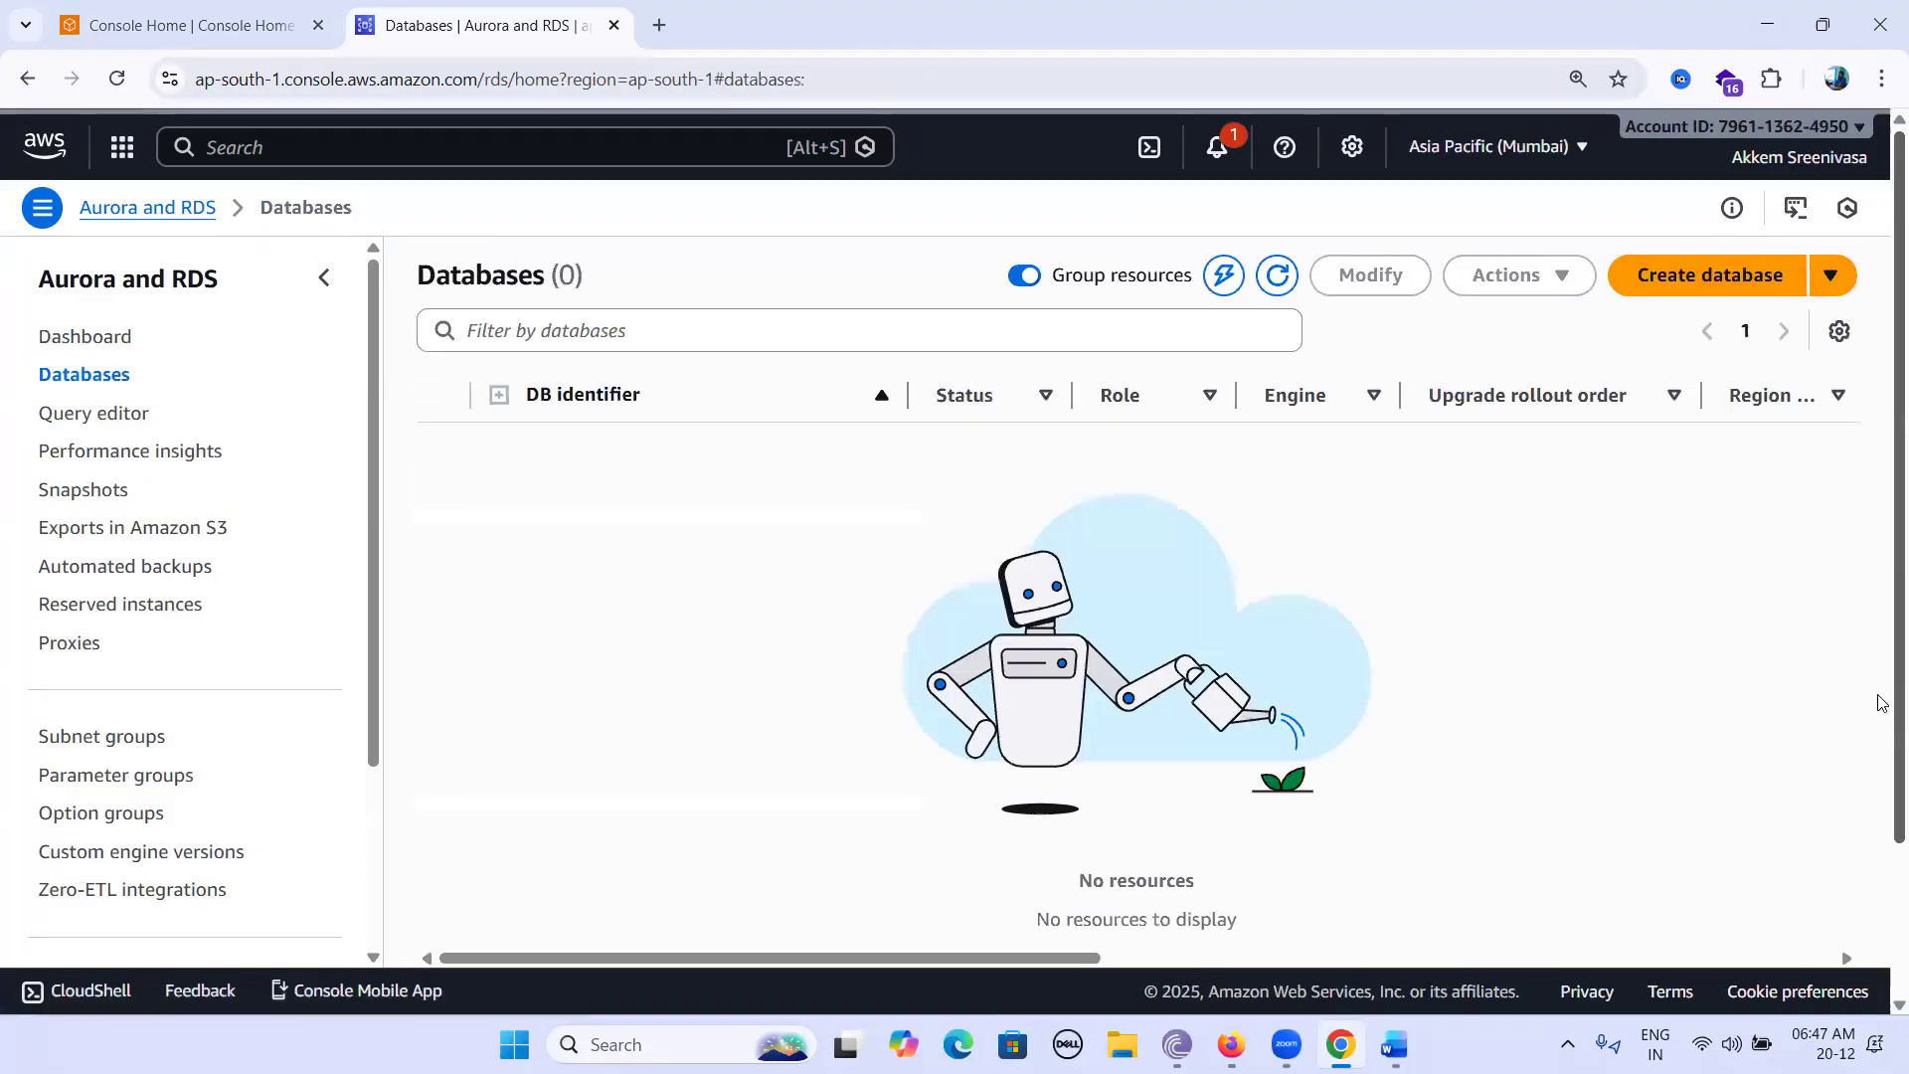
Start a new database and mark the Aurora MySQL, Aurora PostgreSQL, MySQL and PostgreSQL engine cards.
{"action": "left_click", "coordinate": [1683, 286]}
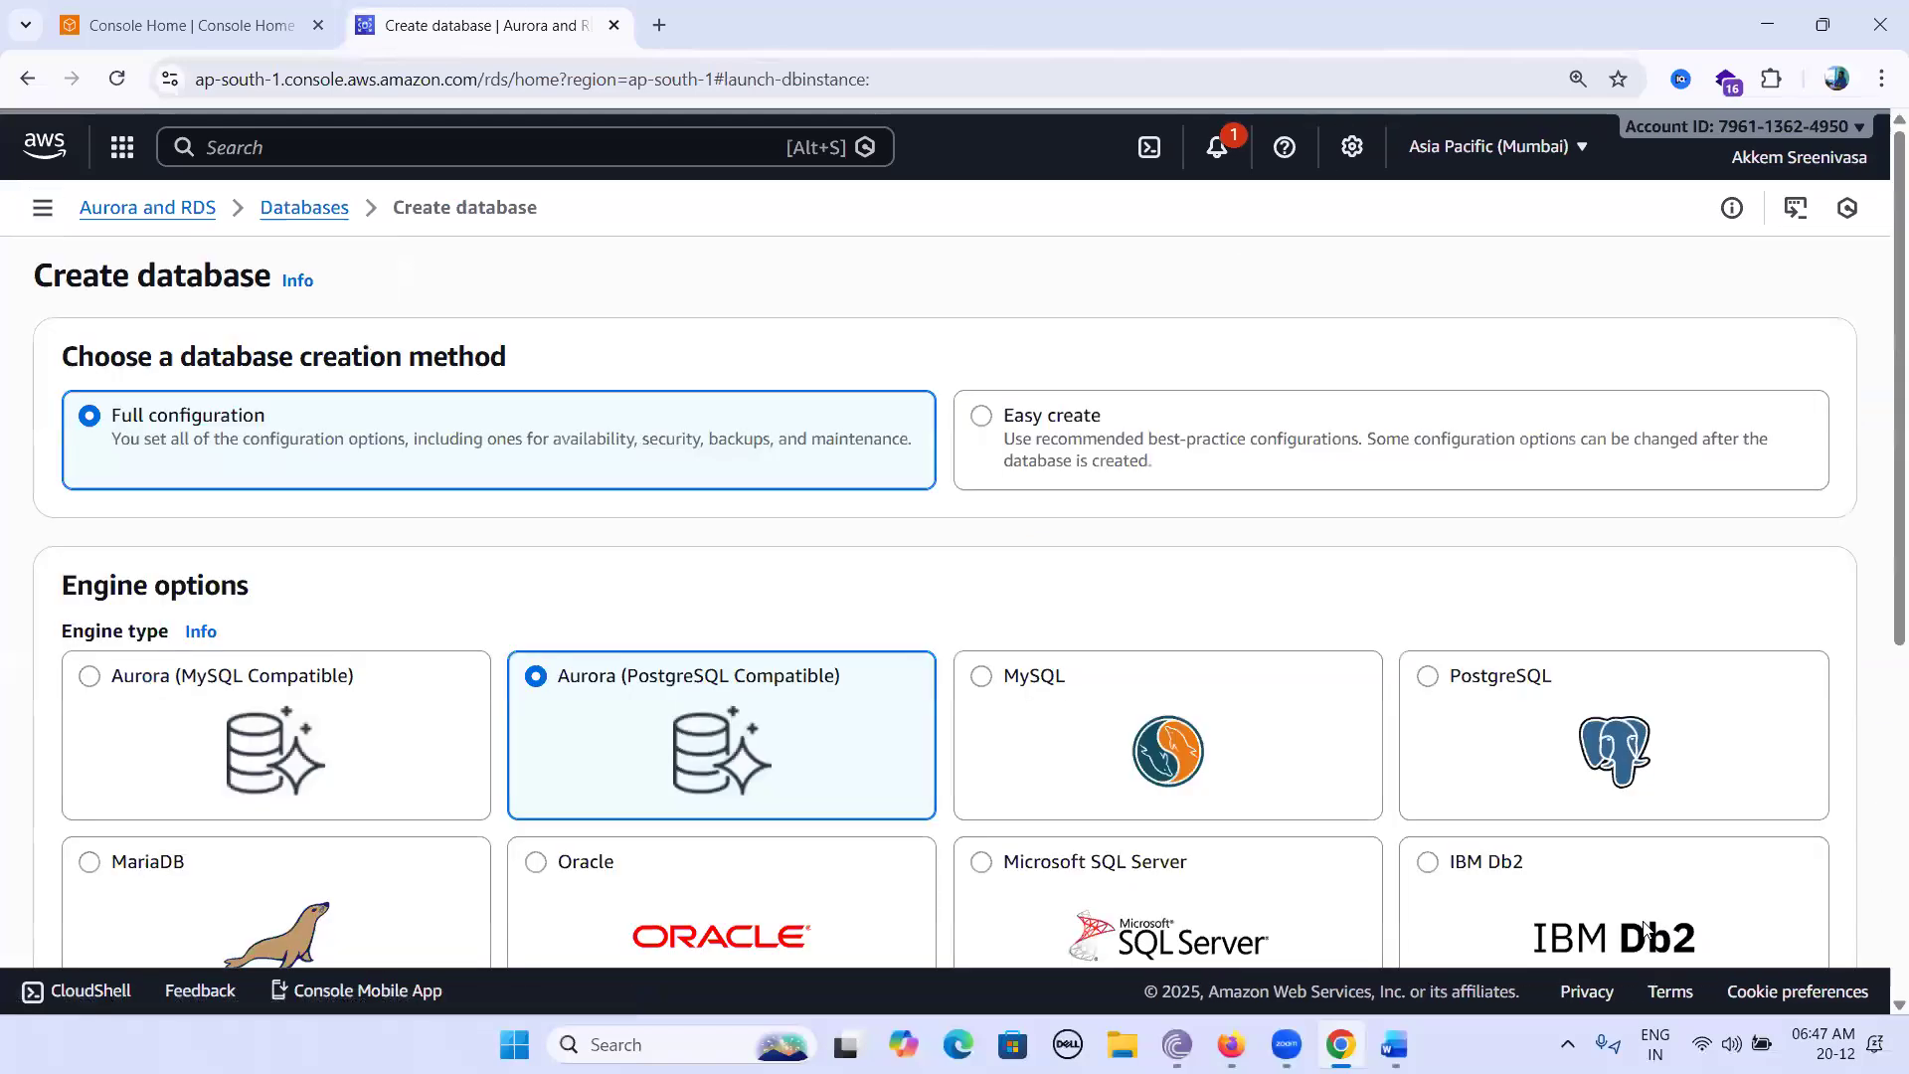
{"action": "scroll", "coordinate": [1571, 933], "scroll_direction": "down", "scroll_amount": 2}
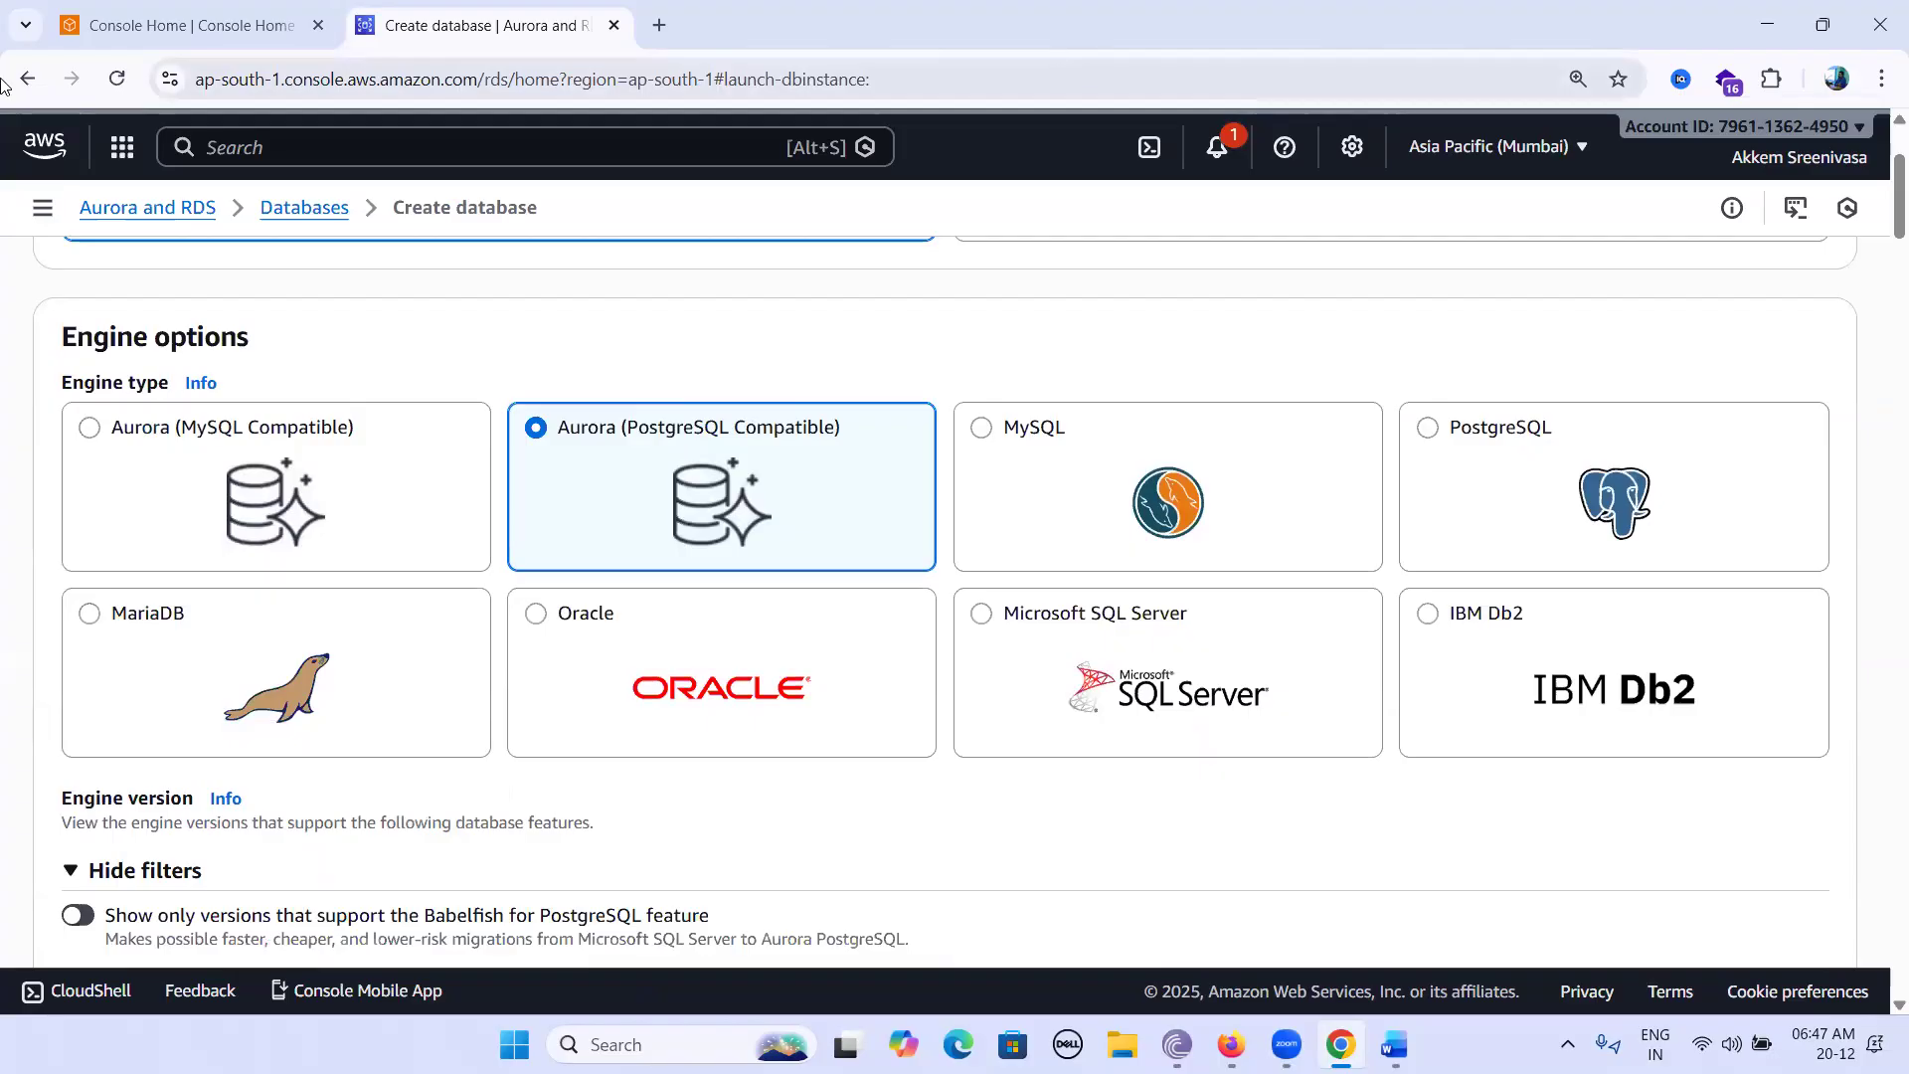
{"action": "mouse_move", "coordinate": [127, 472]}
{"action": "left_mouse_down"}
{"action": "mouse_move", "coordinate": [146, 496]}
{"action": "mouse_move", "coordinate": [278, 383]}
{"action": "left_mouse_up"}
{"action": "mouse_move", "coordinate": [550, 474]}
{"action": "left_mouse_down"}
{"action": "mouse_move", "coordinate": [563, 491]}
{"action": "mouse_move", "coordinate": [619, 465]}
{"action": "mouse_move", "coordinate": [692, 384]}
{"action": "left_mouse_up"}
{"action": "mouse_move", "coordinate": [1054, 478]}
{"action": "left_mouse_down"}
{"action": "mouse_move", "coordinate": [1084, 518]}
{"action": "mouse_move", "coordinate": [1189, 401]}
{"action": "left_mouse_up"}
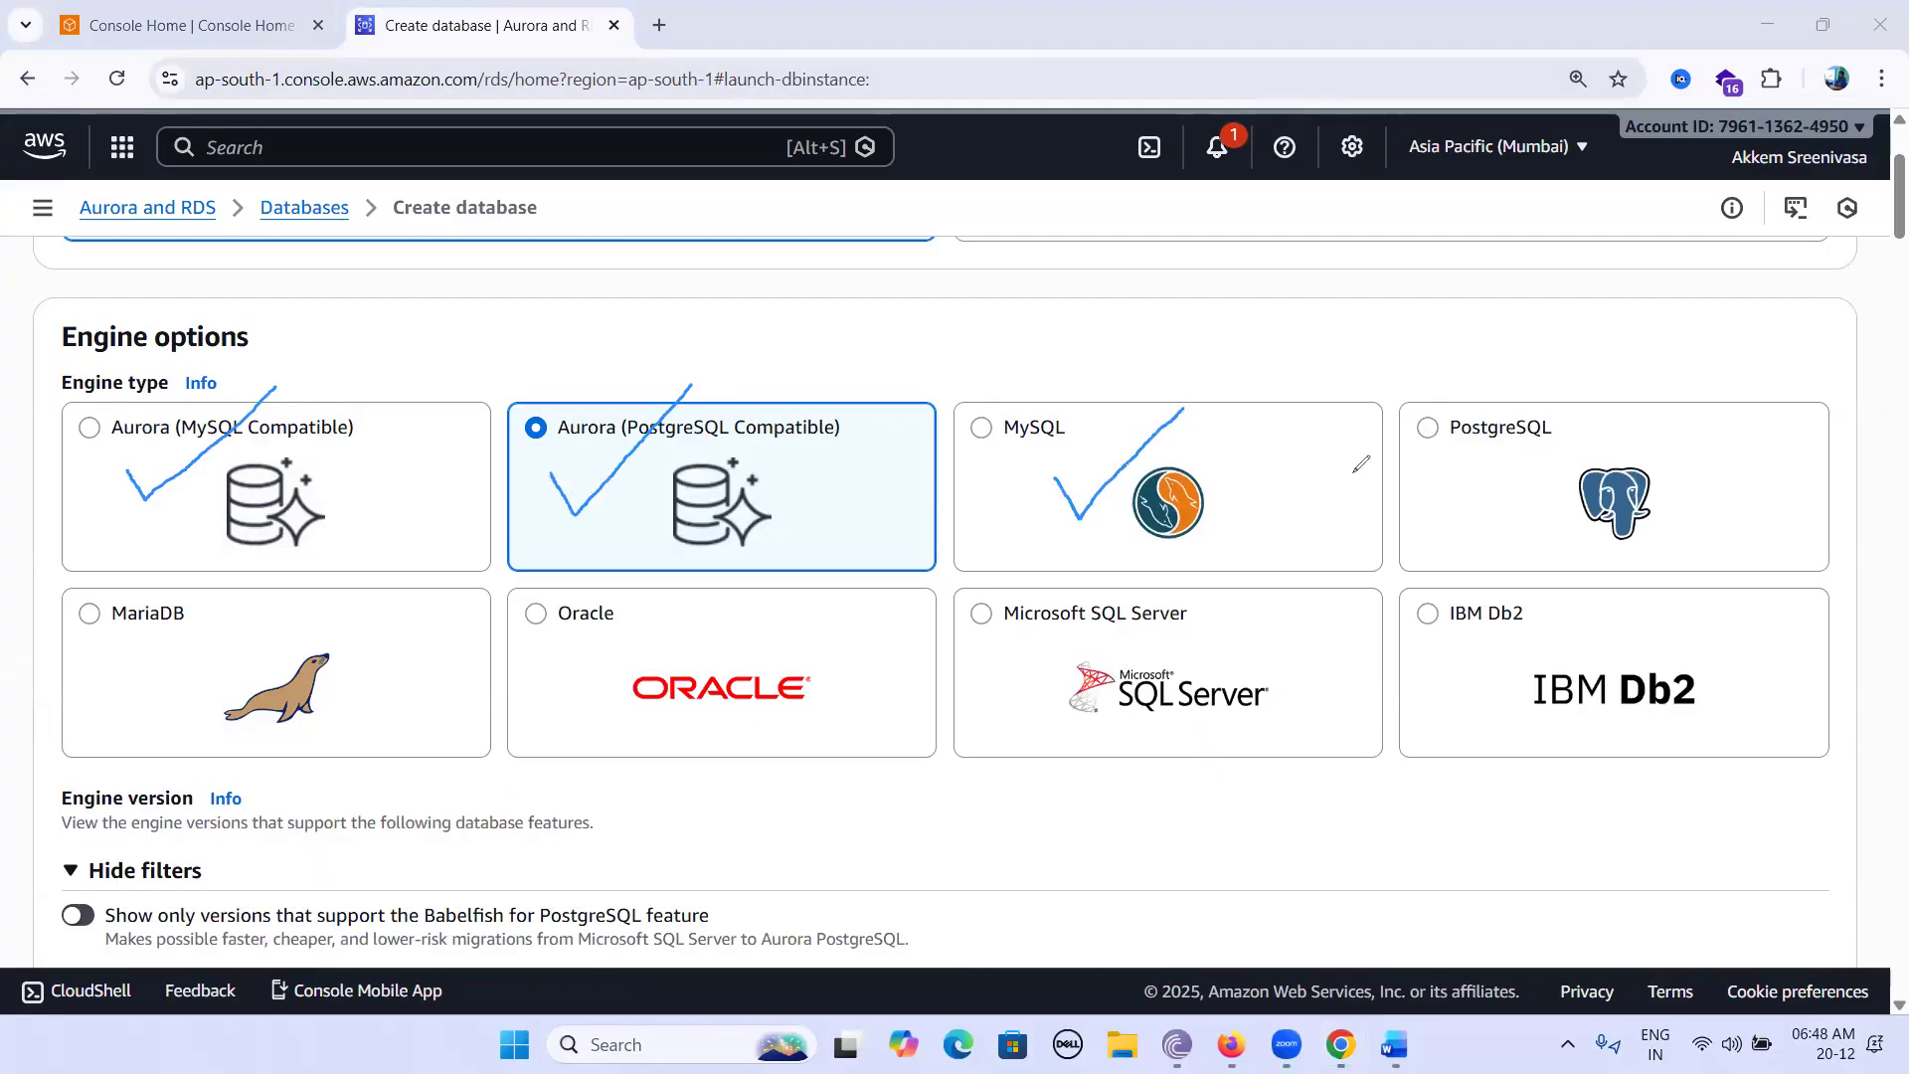
{"action": "mouse_move", "coordinate": [1417, 484]}
{"action": "left_mouse_down"}
{"action": "mouse_move", "coordinate": [1446, 522]}
{"action": "mouse_move", "coordinate": [1587, 415]}
{"action": "left_mouse_up"}
Mark the MariaDB, Oracle, SQL Server and IBM Db2 cards, circle Aurora MySQL, then clear the annotations.
{"action": "mouse_move", "coordinate": [171, 674]}
{"action": "left_mouse_down"}
{"action": "mouse_move", "coordinate": [203, 705]}
{"action": "mouse_move", "coordinate": [356, 601]}
{"action": "left_mouse_up"}
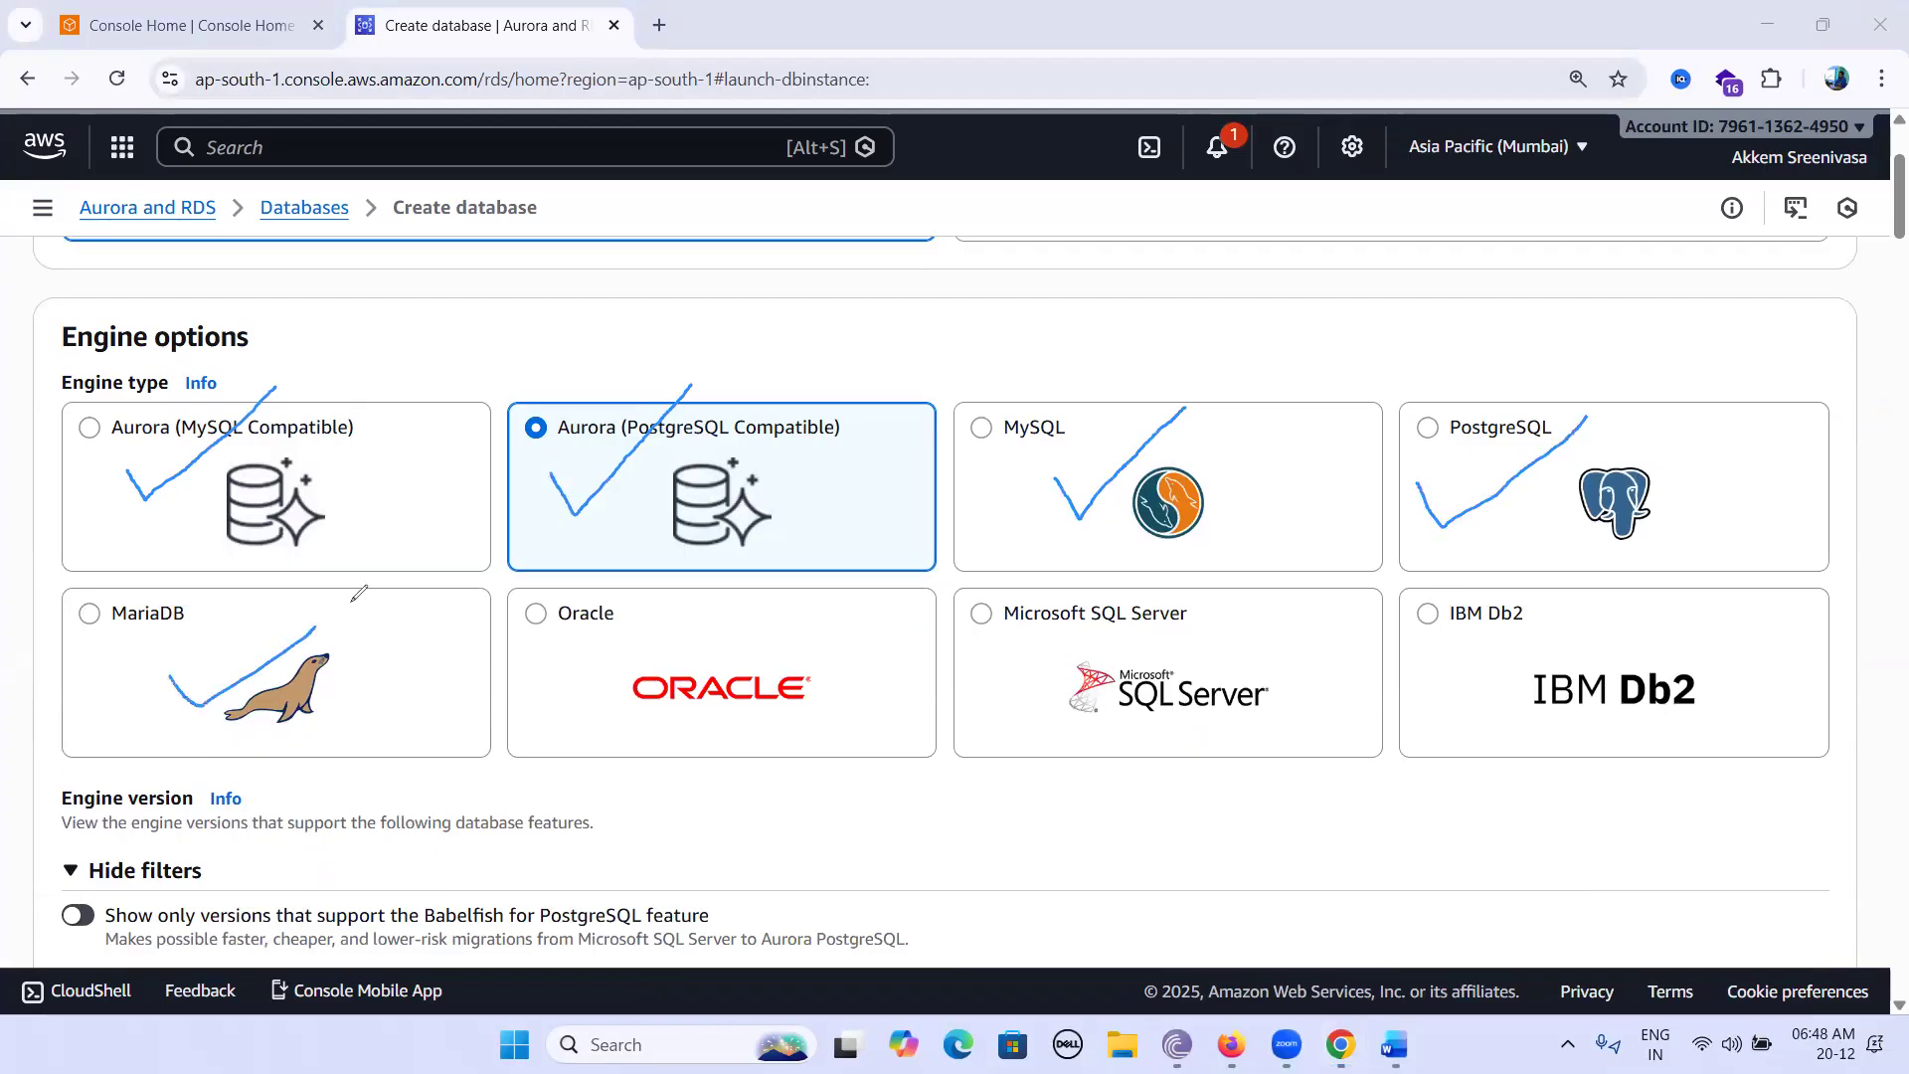
{"action": "mouse_move", "coordinate": [613, 661]}
{"action": "left_mouse_down"}
{"action": "mouse_move", "coordinate": [648, 708]}
{"action": "mouse_move", "coordinate": [742, 621]}
{"action": "left_mouse_up"}
{"action": "mouse_move", "coordinate": [966, 671]}
{"action": "left_mouse_down"}
{"action": "mouse_move", "coordinate": [992, 716]}
{"action": "mouse_move", "coordinate": [1151, 592]}
{"action": "left_mouse_up"}
{"action": "mouse_move", "coordinate": [1437, 673]}
{"action": "left_mouse_down"}
{"action": "mouse_move", "coordinate": [1525, 642]}
{"action": "mouse_move", "coordinate": [1559, 606]}
{"action": "left_mouse_up"}
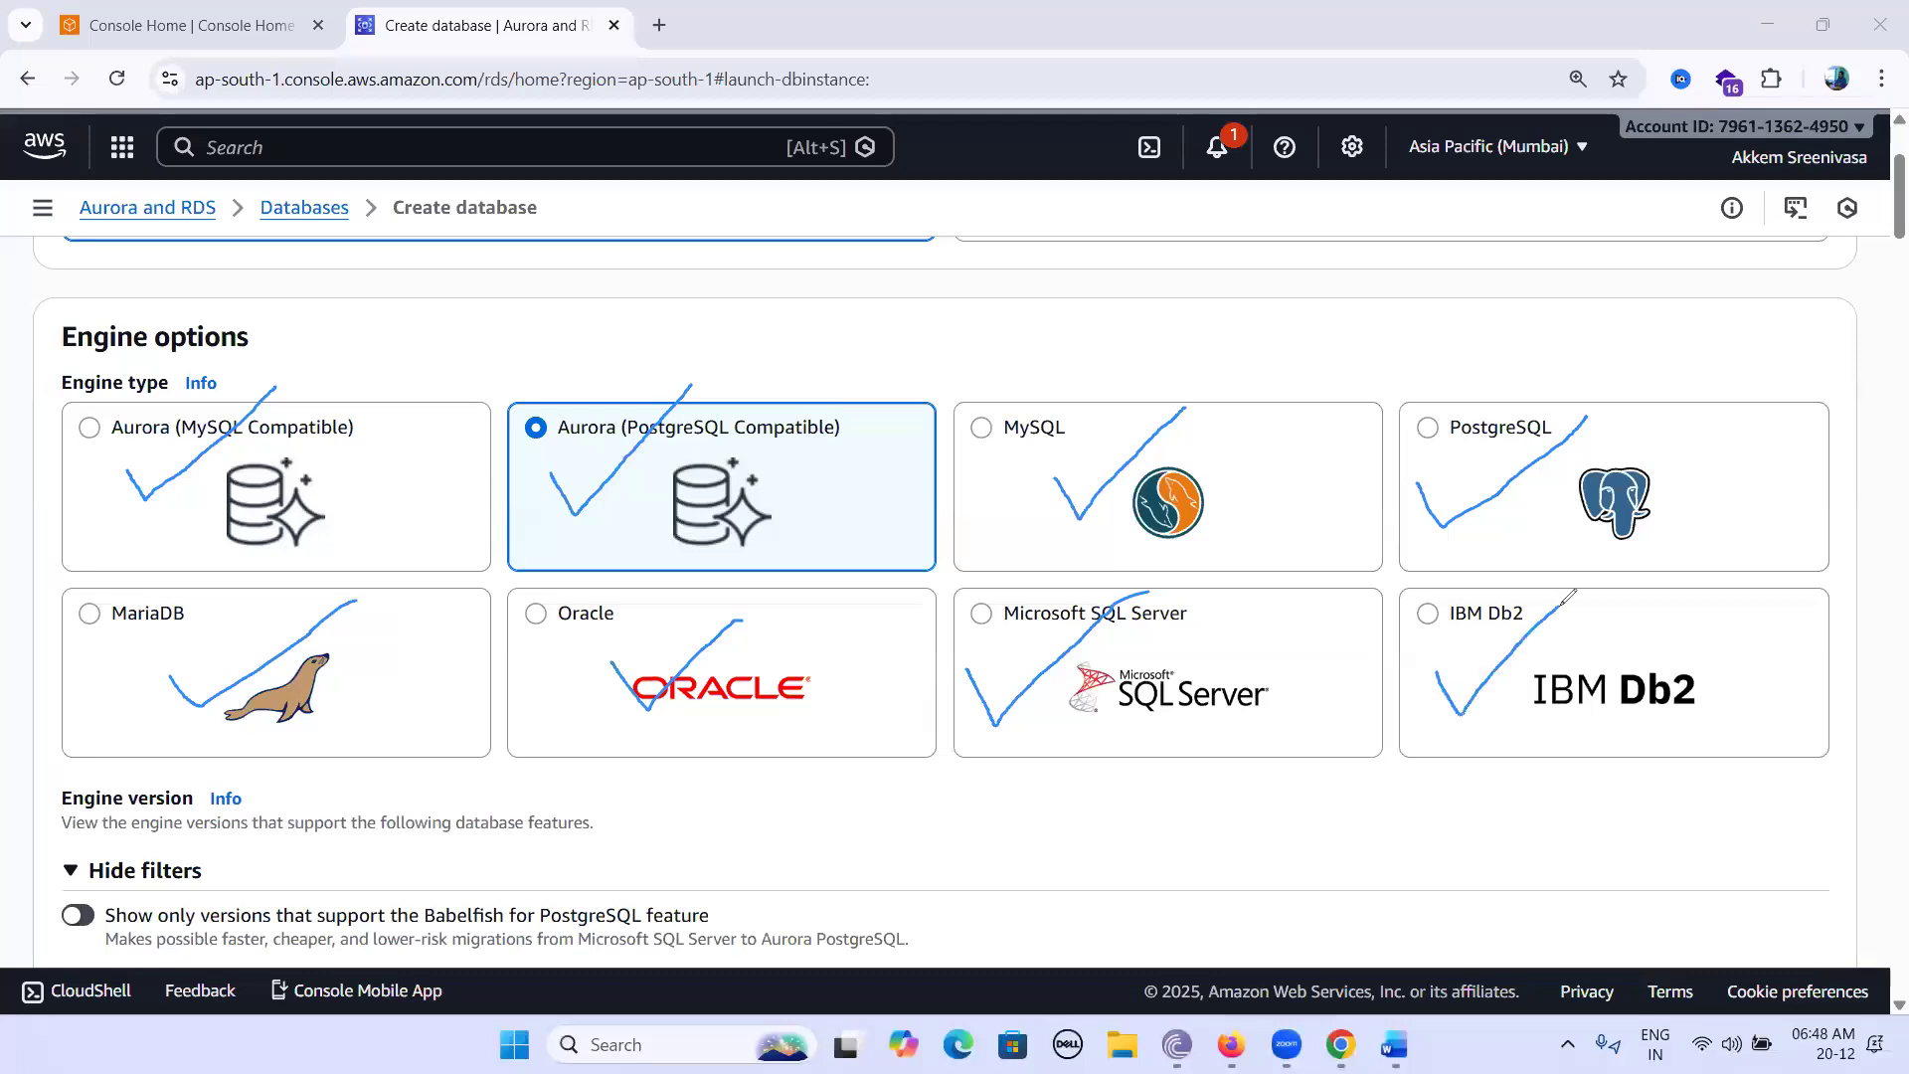
{"action": "mouse_move", "coordinate": [120, 364]}
{"action": "left_mouse_down"}
{"action": "mouse_move", "coordinate": [61, 370]}
{"action": "mouse_move", "coordinate": [33, 438]}
{"action": "mouse_move", "coordinate": [79, 523]}
{"action": "mouse_move", "coordinate": [147, 563]}
{"action": "mouse_move", "coordinate": [366, 487]}
{"action": "mouse_move", "coordinate": [366, 408]}
{"action": "mouse_move", "coordinate": [286, 353]}
{"action": "mouse_move", "coordinate": [149, 350]}
{"action": "left_mouse_up"}
{"action": "left_click_drag", "start_coordinate": [348, 467], "coordinate": [423, 410]}
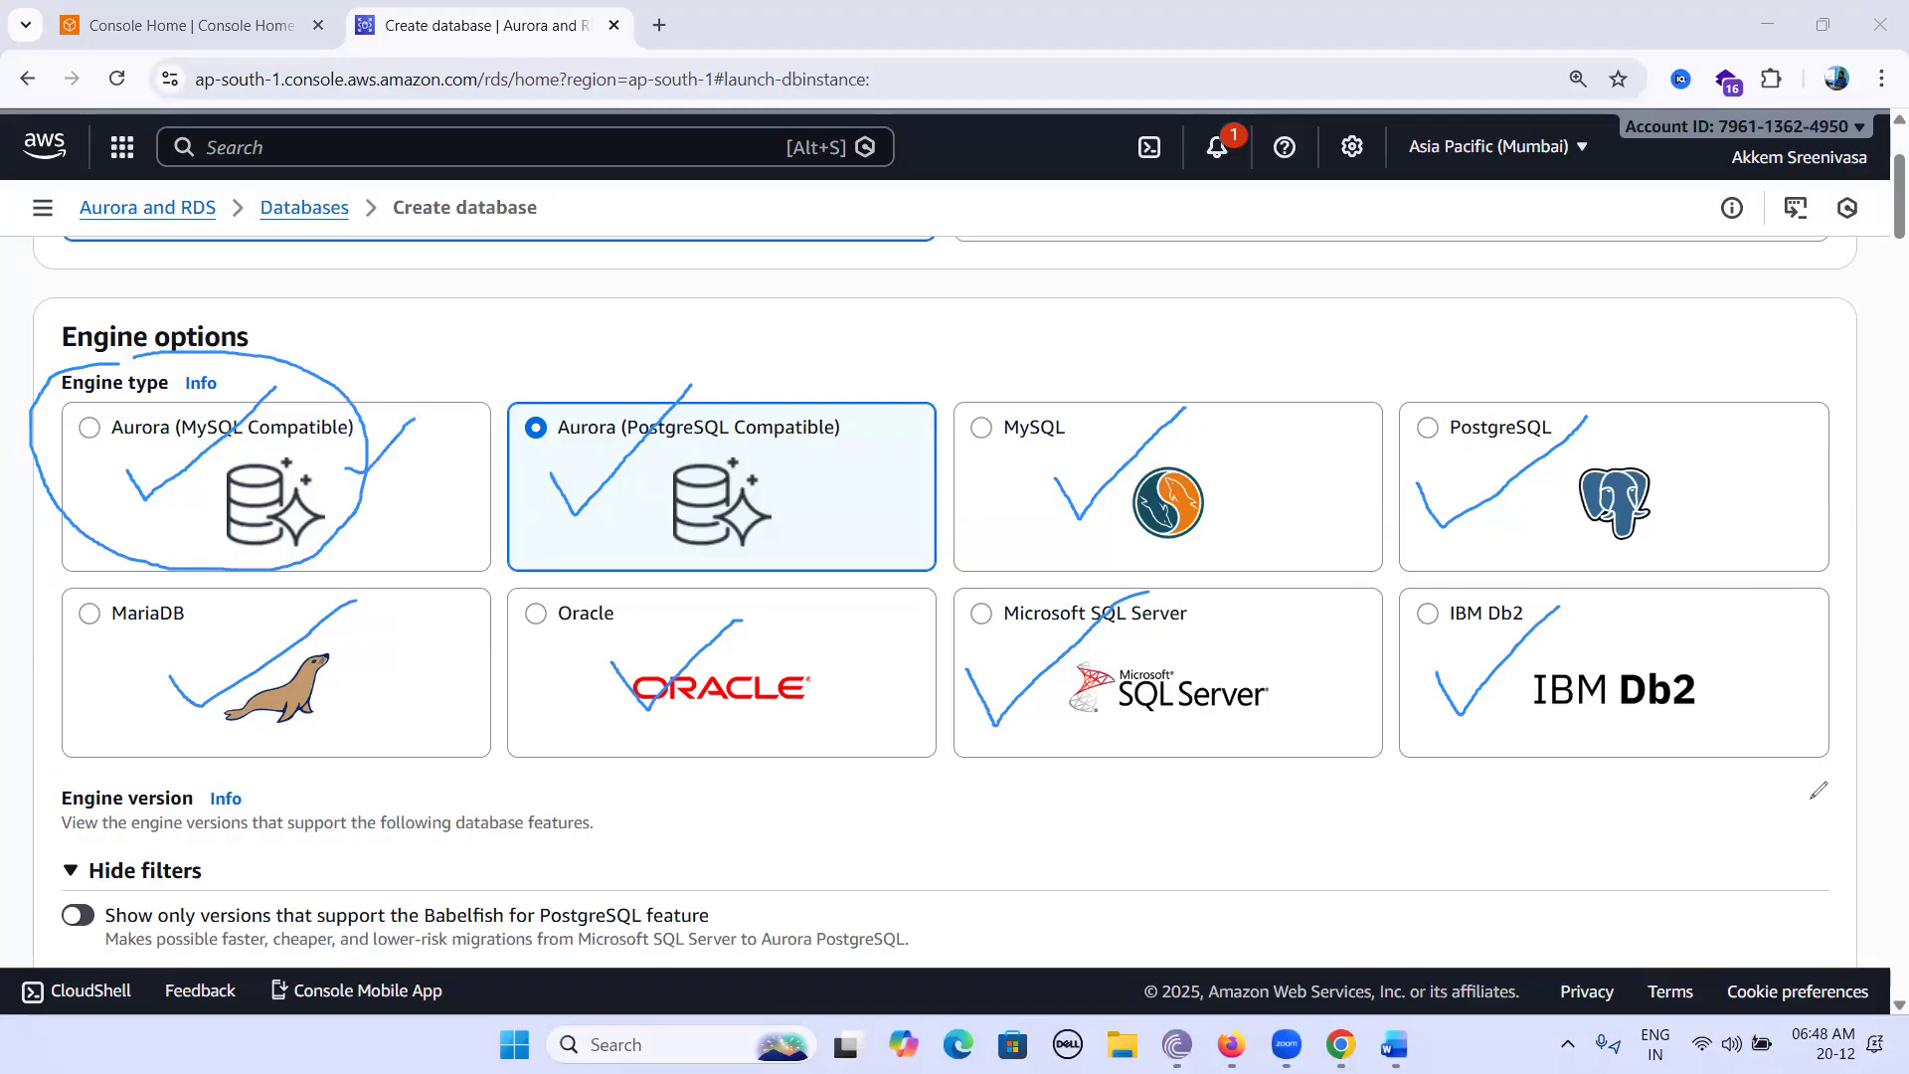
{"action": "key", "text": "Escape"}
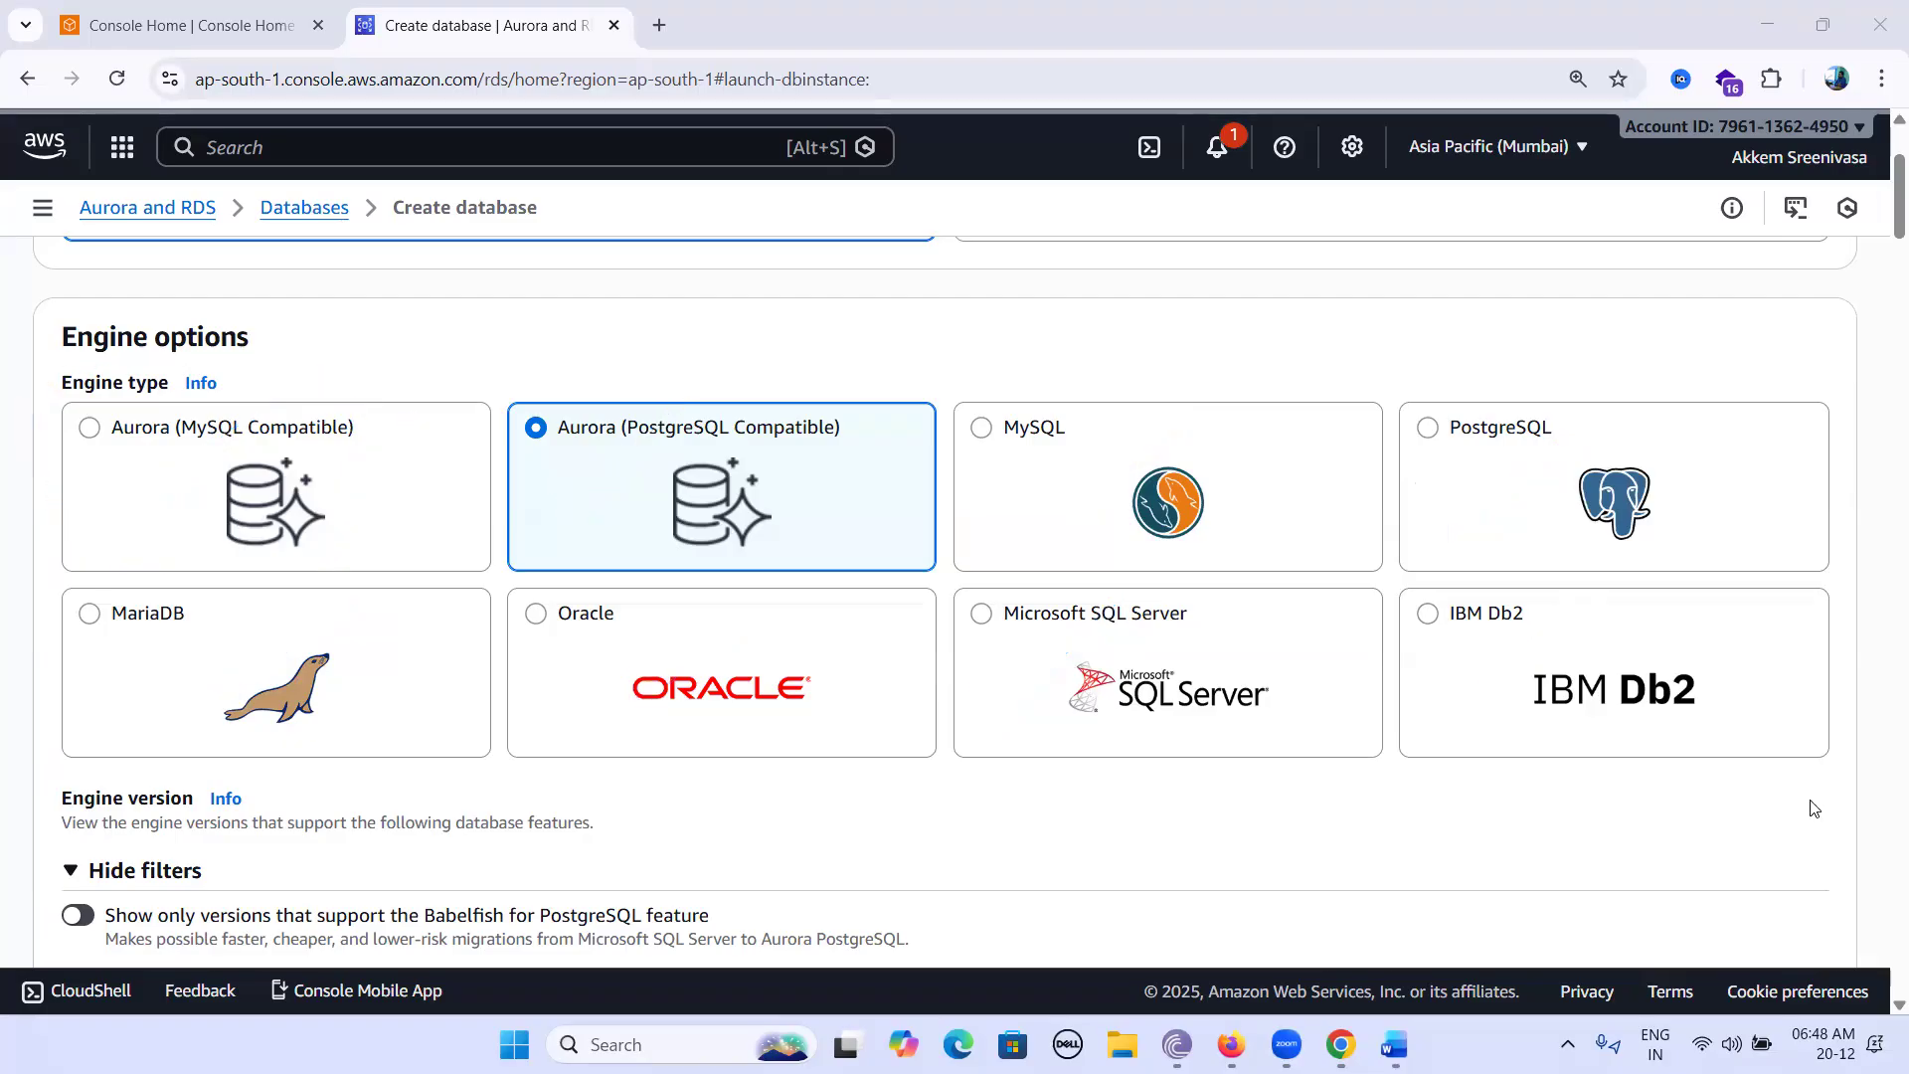
Select the Aurora (MySQL Compatible) engine and keep engine version Aurora MySQL 3.08.2.
{"action": "left_click", "coordinate": [88, 430]}
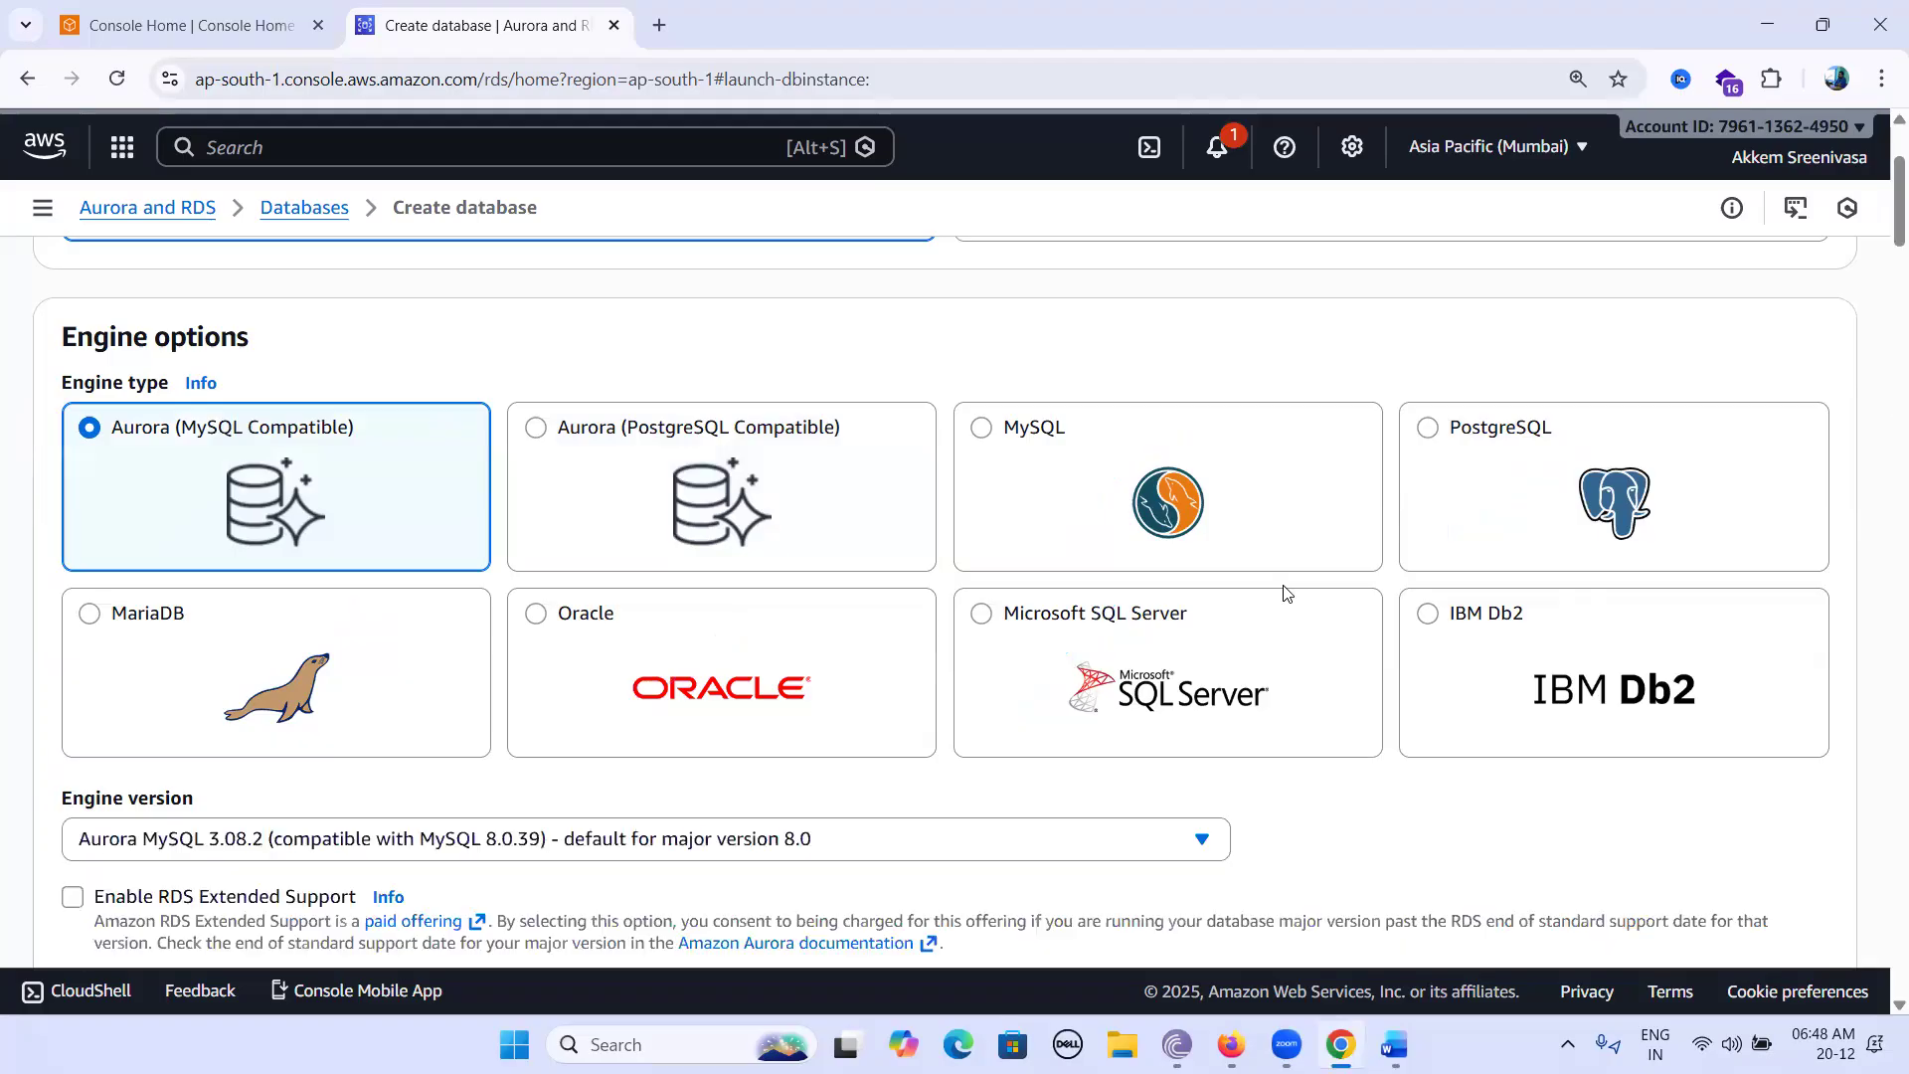
{"action": "scroll", "coordinate": [1282, 595], "scroll_direction": "down", "scroll_amount": 1}
{"action": "scroll", "coordinate": [1283, 595], "scroll_direction": "down", "scroll_amount": 3}
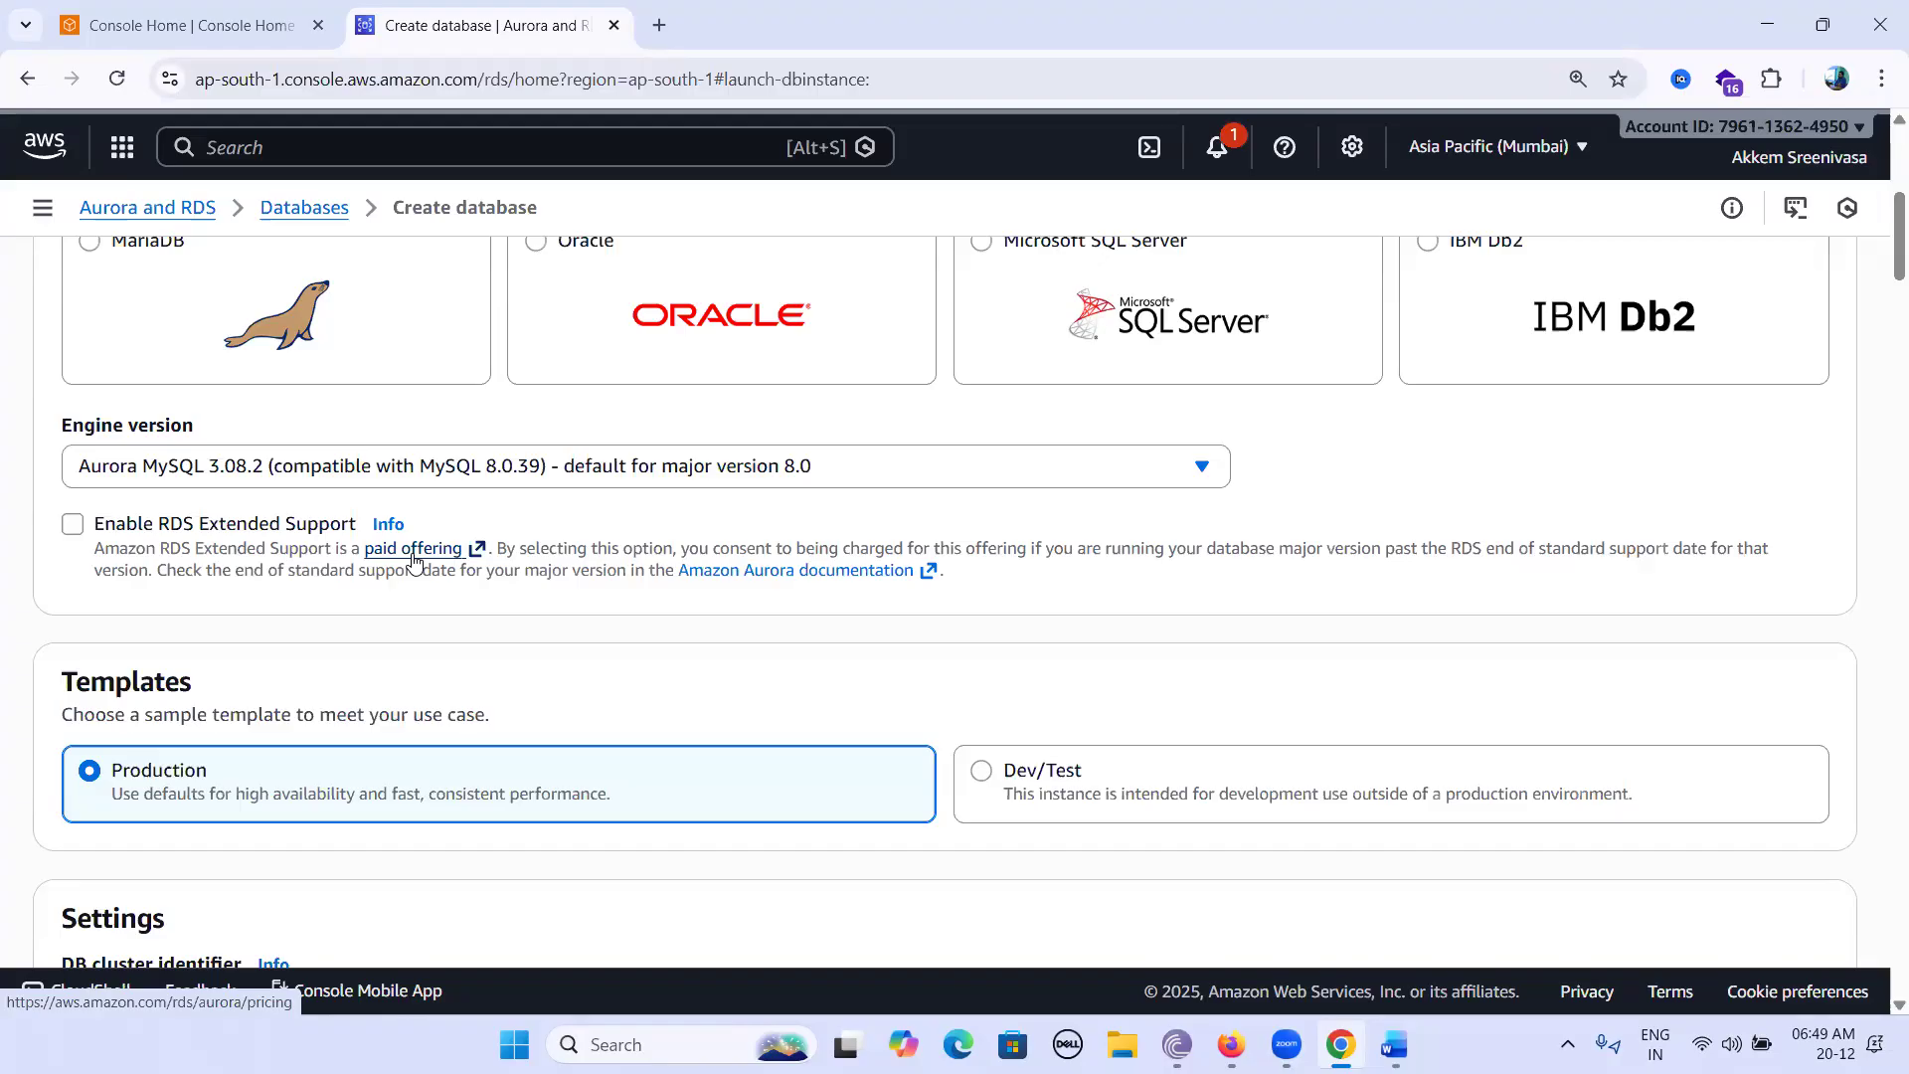
{"action": "left_click", "coordinate": [1110, 471]}
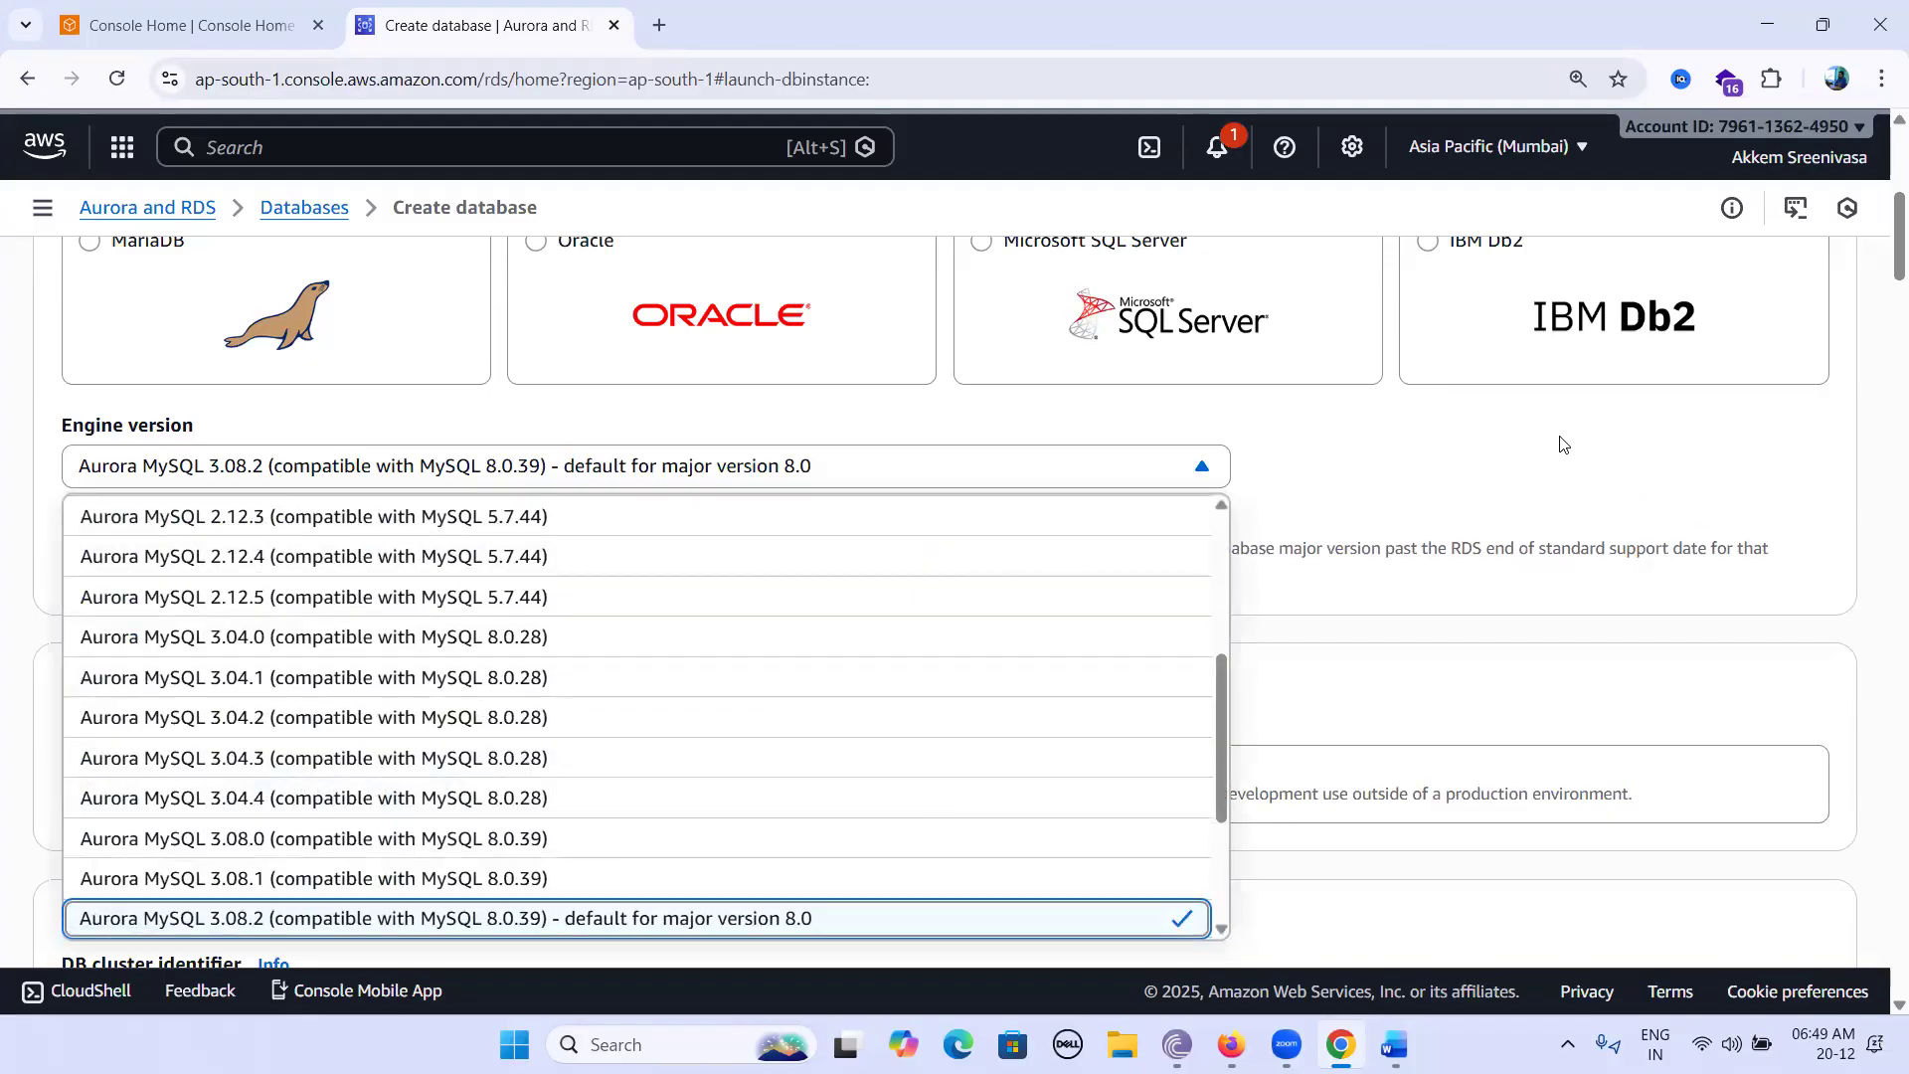
{"action": "left_click", "coordinate": [1561, 444]}
{"action": "scroll", "coordinate": [1561, 445], "scroll_direction": "down", "scroll_amount": 1}
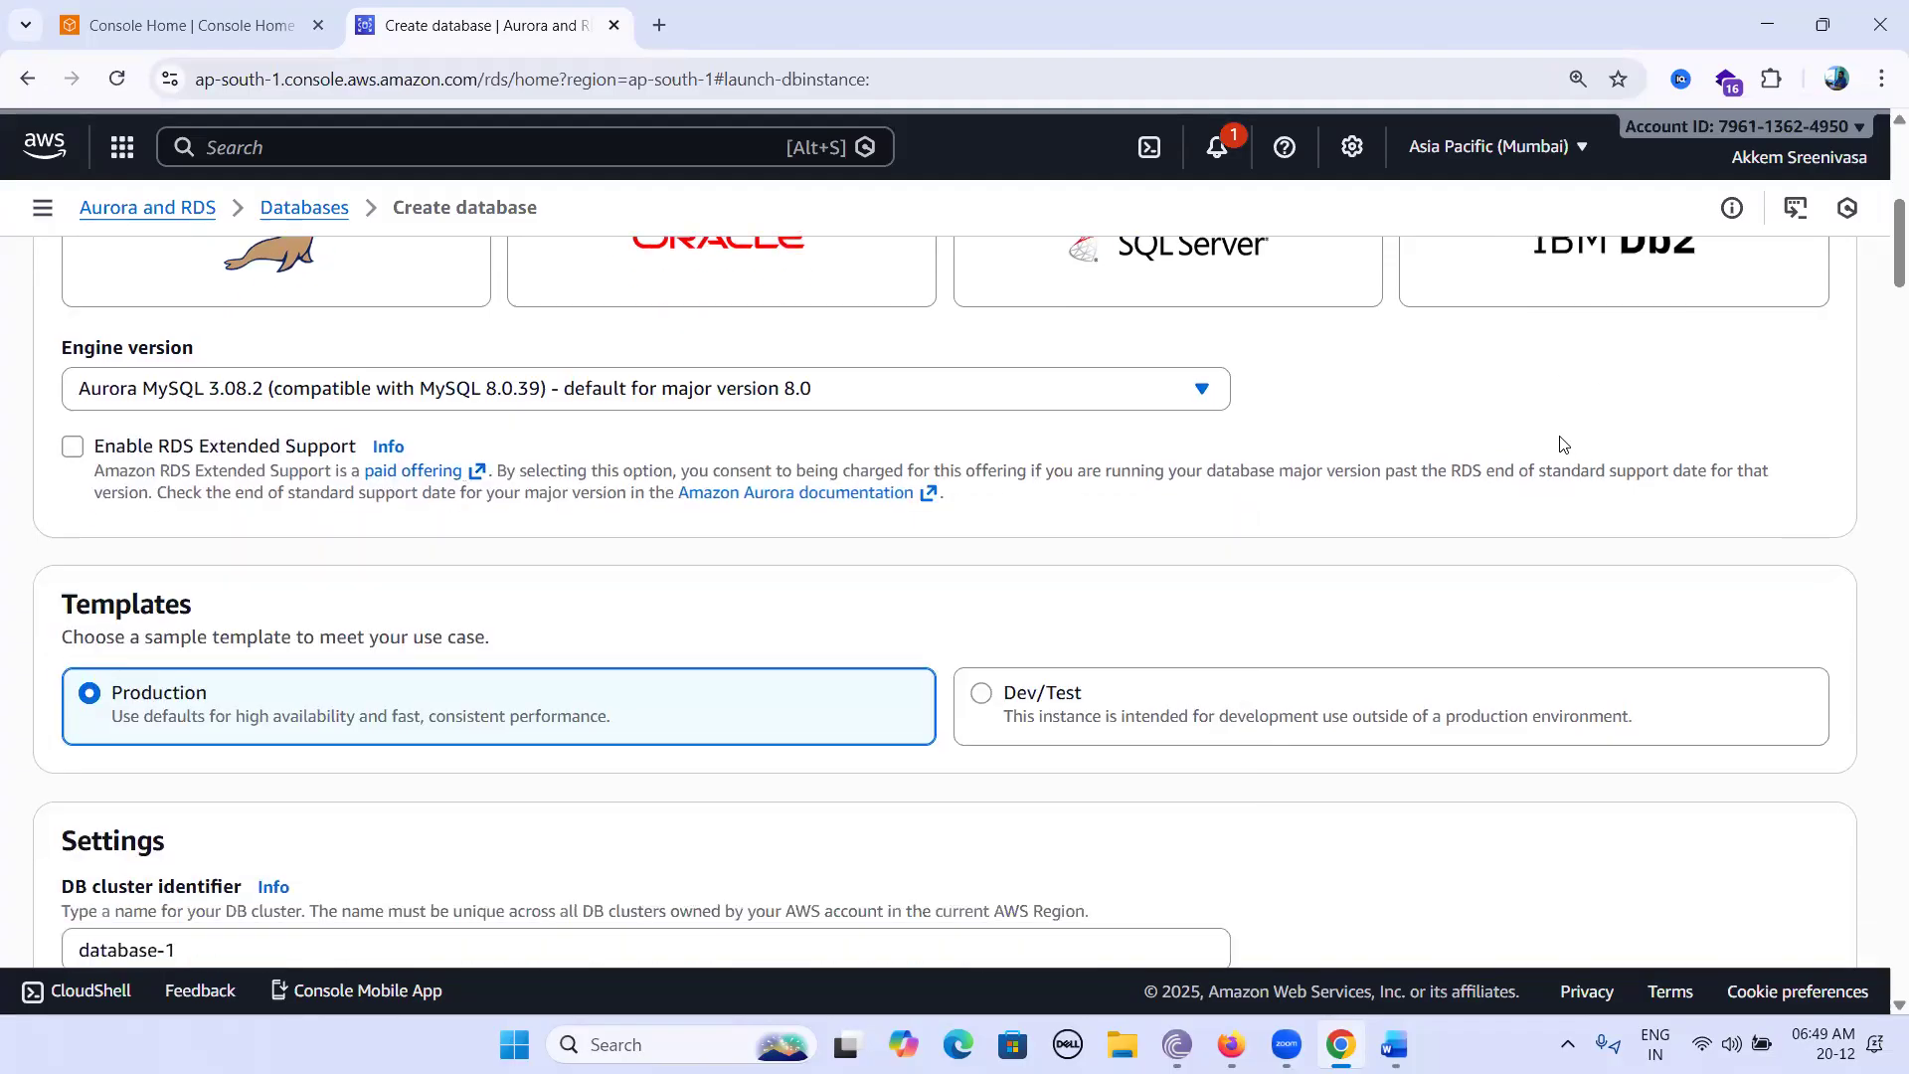
{"action": "scroll", "coordinate": [1562, 445], "scroll_direction": "down", "scroll_amount": 2}
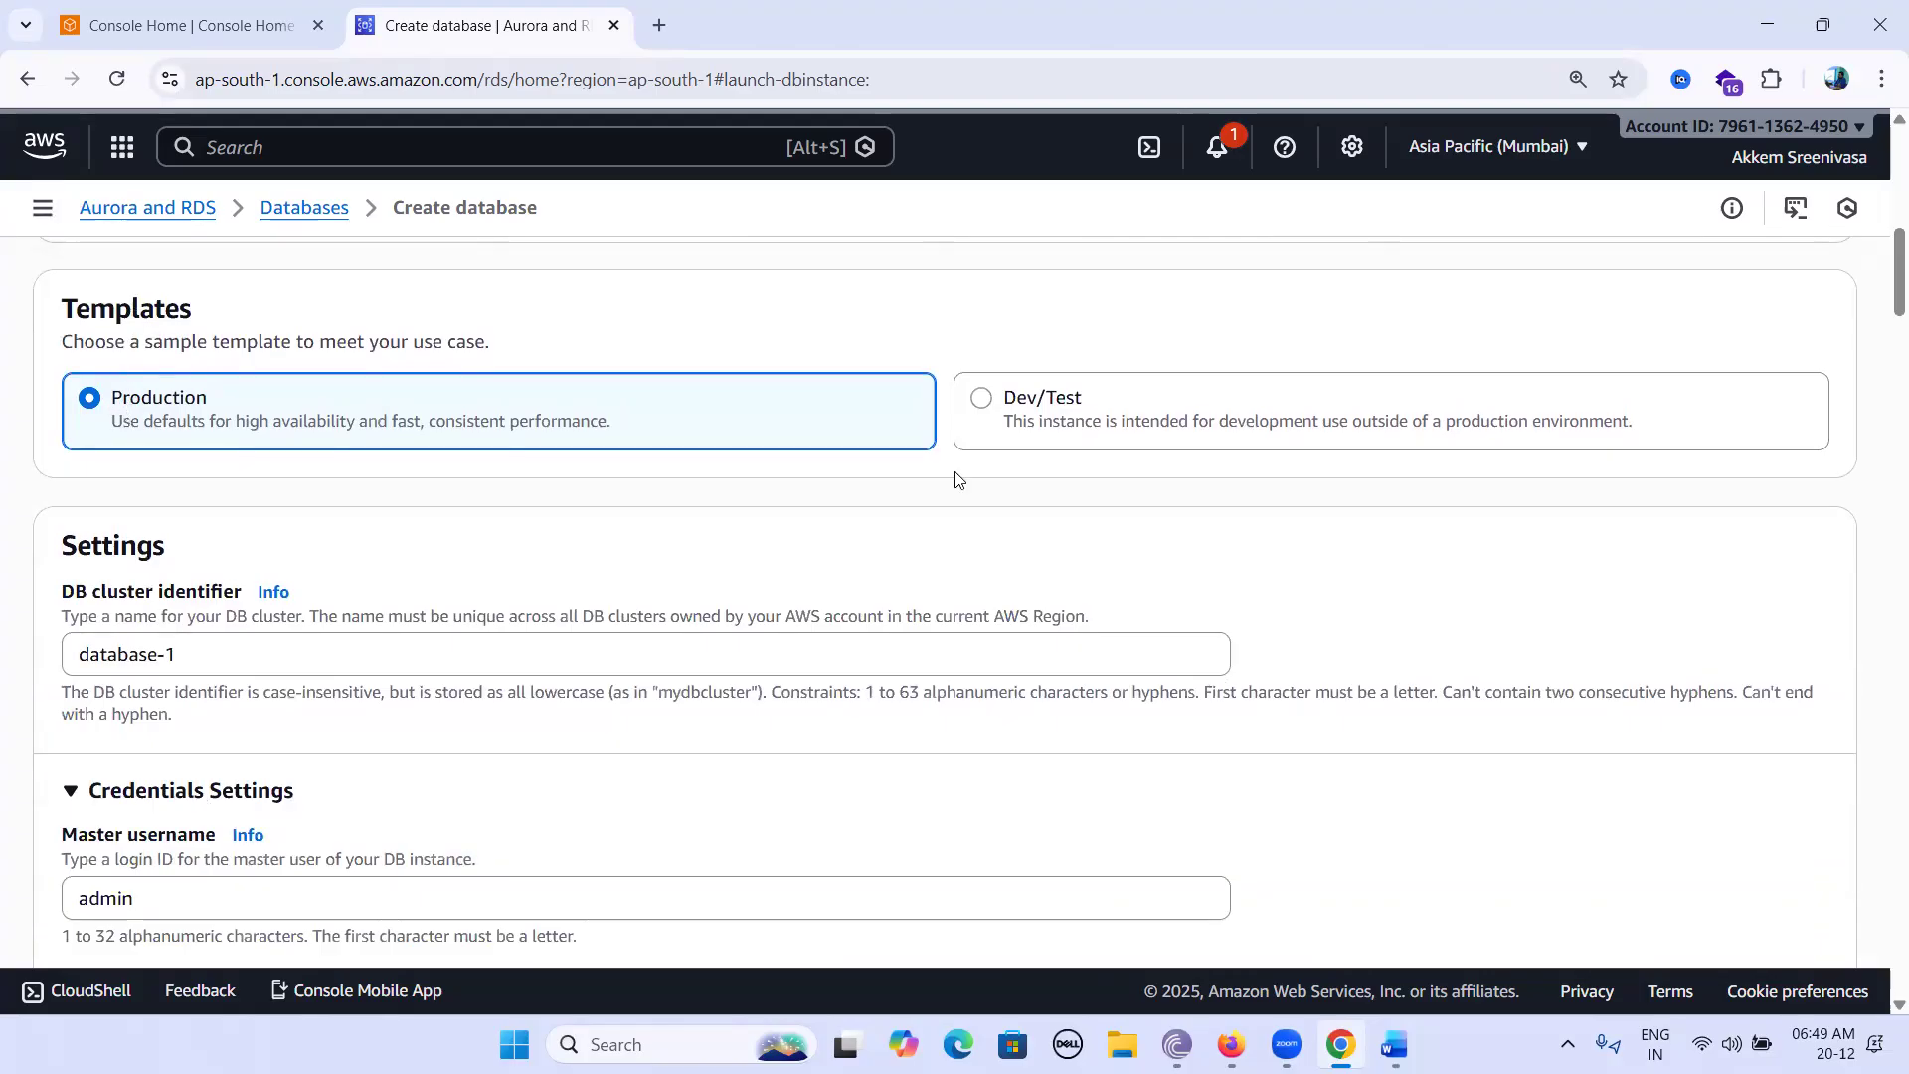
Switch to the Dev/Test template and rename the cluster identifier from database-1 to 'database-' plus your name.
{"action": "left_click", "coordinate": [983, 401]}
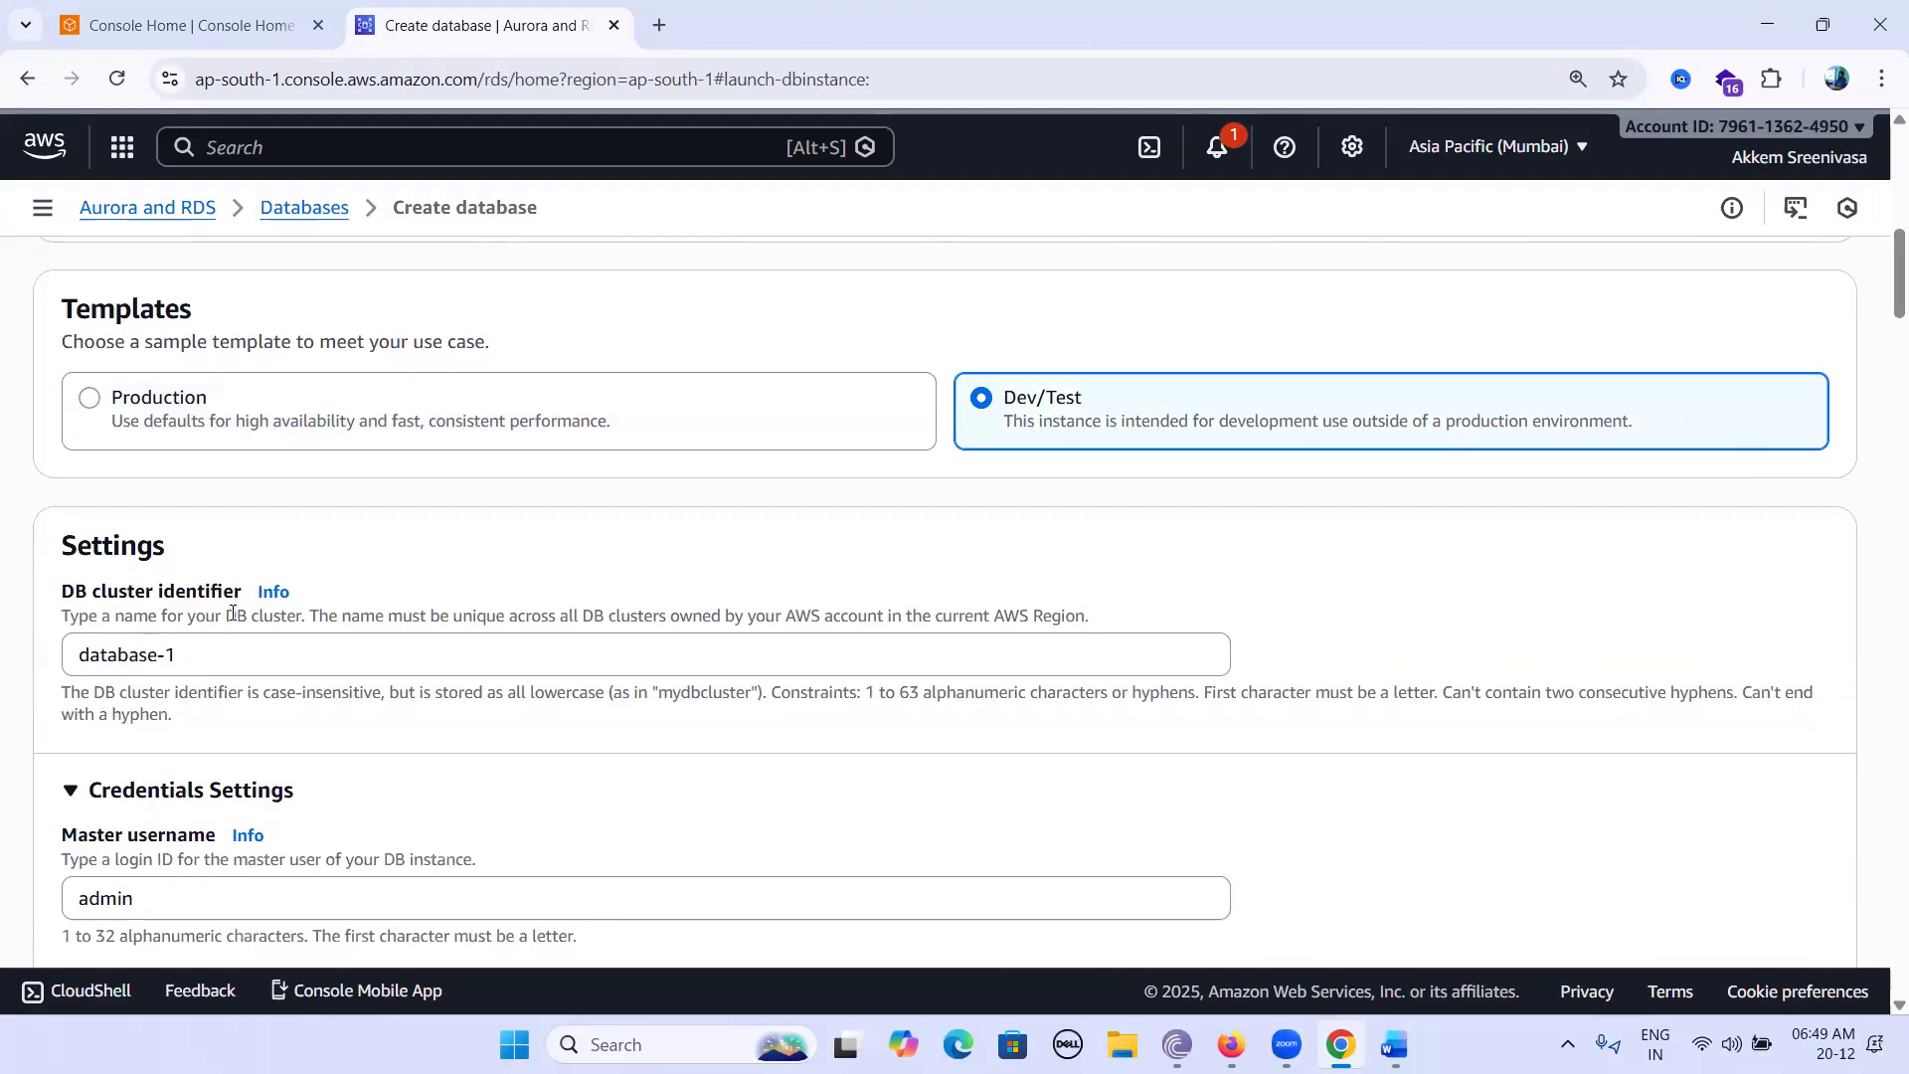
{"action": "scroll", "coordinate": [233, 613], "scroll_direction": "down", "scroll_amount": 3}
{"action": "left_click", "coordinate": [402, 414]}
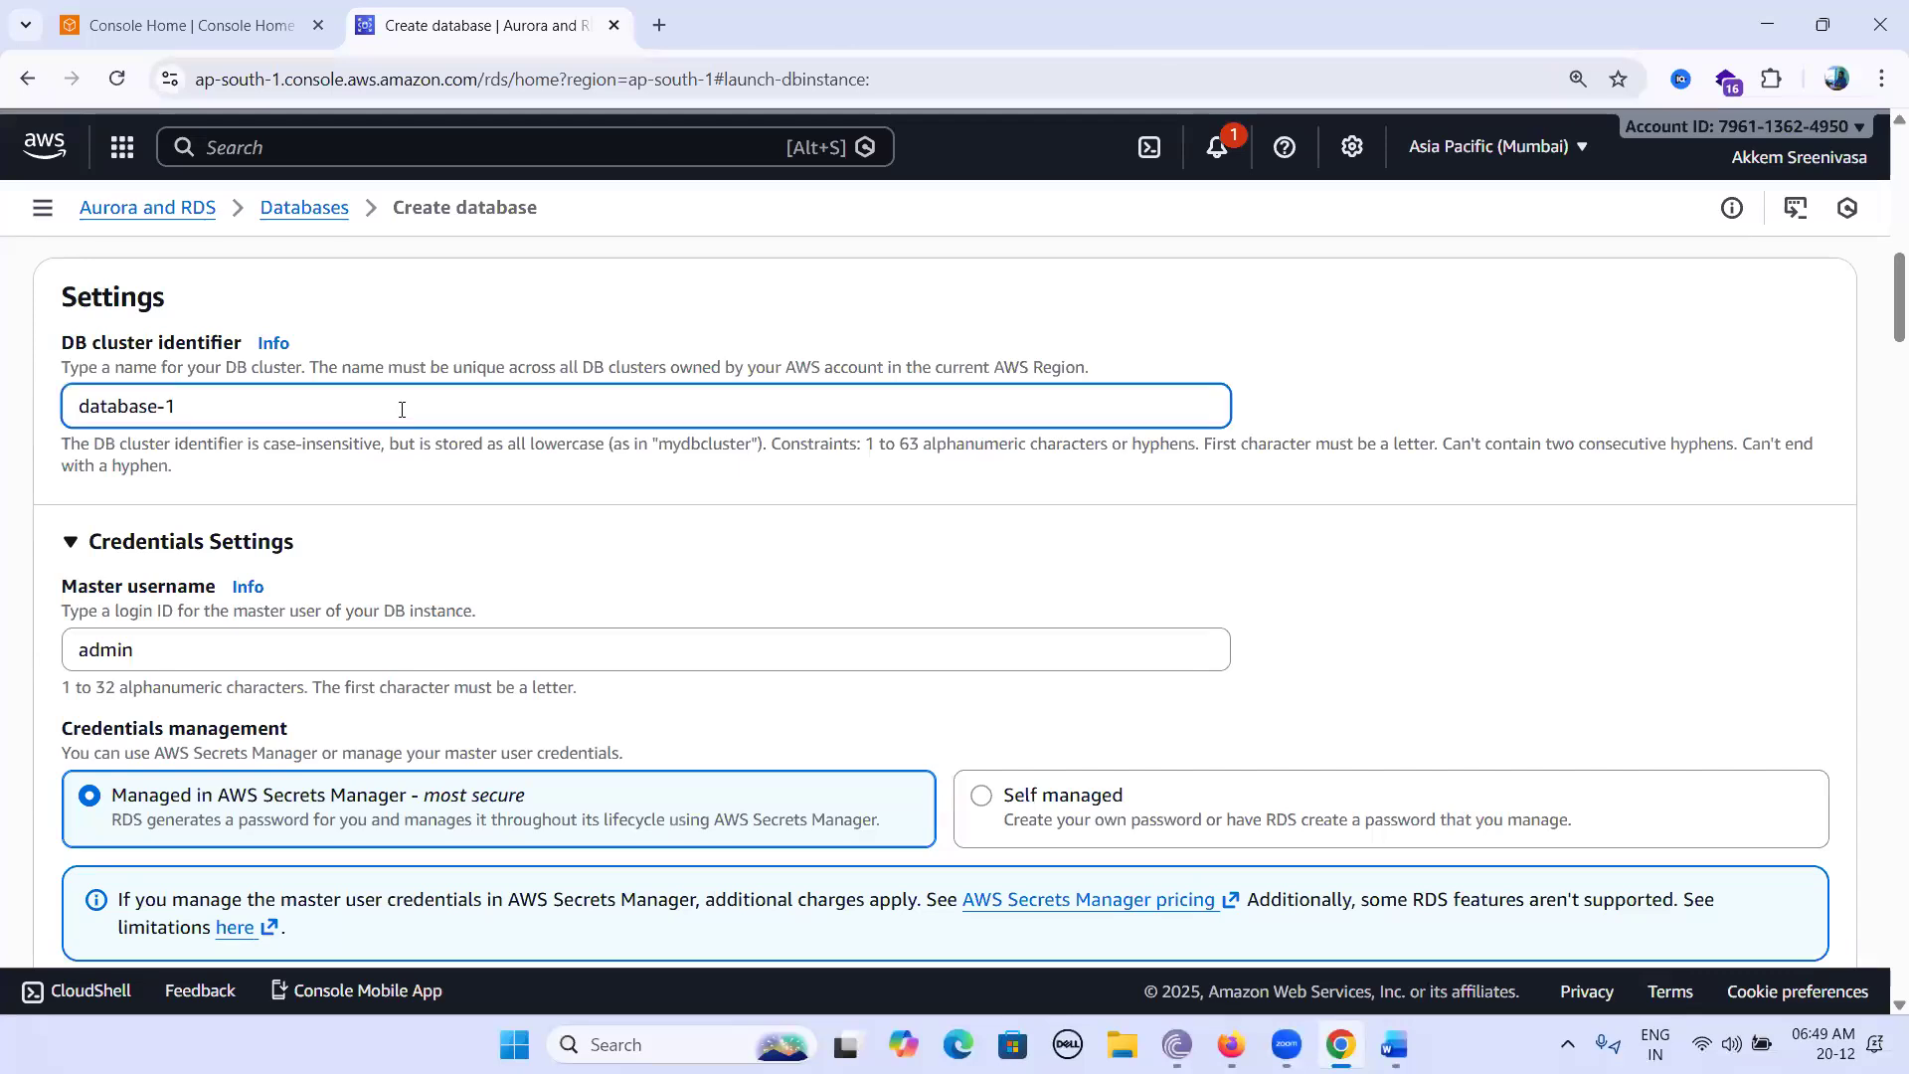
{"action": "key", "text": "BackSpace"}
{"action": "type", "text": "sreenivas"}
Keep master username admin, choose a self-managed password, and enter a master password.
{"action": "scroll", "coordinate": [149, 542], "scroll_direction": "down", "scroll_amount": 1}
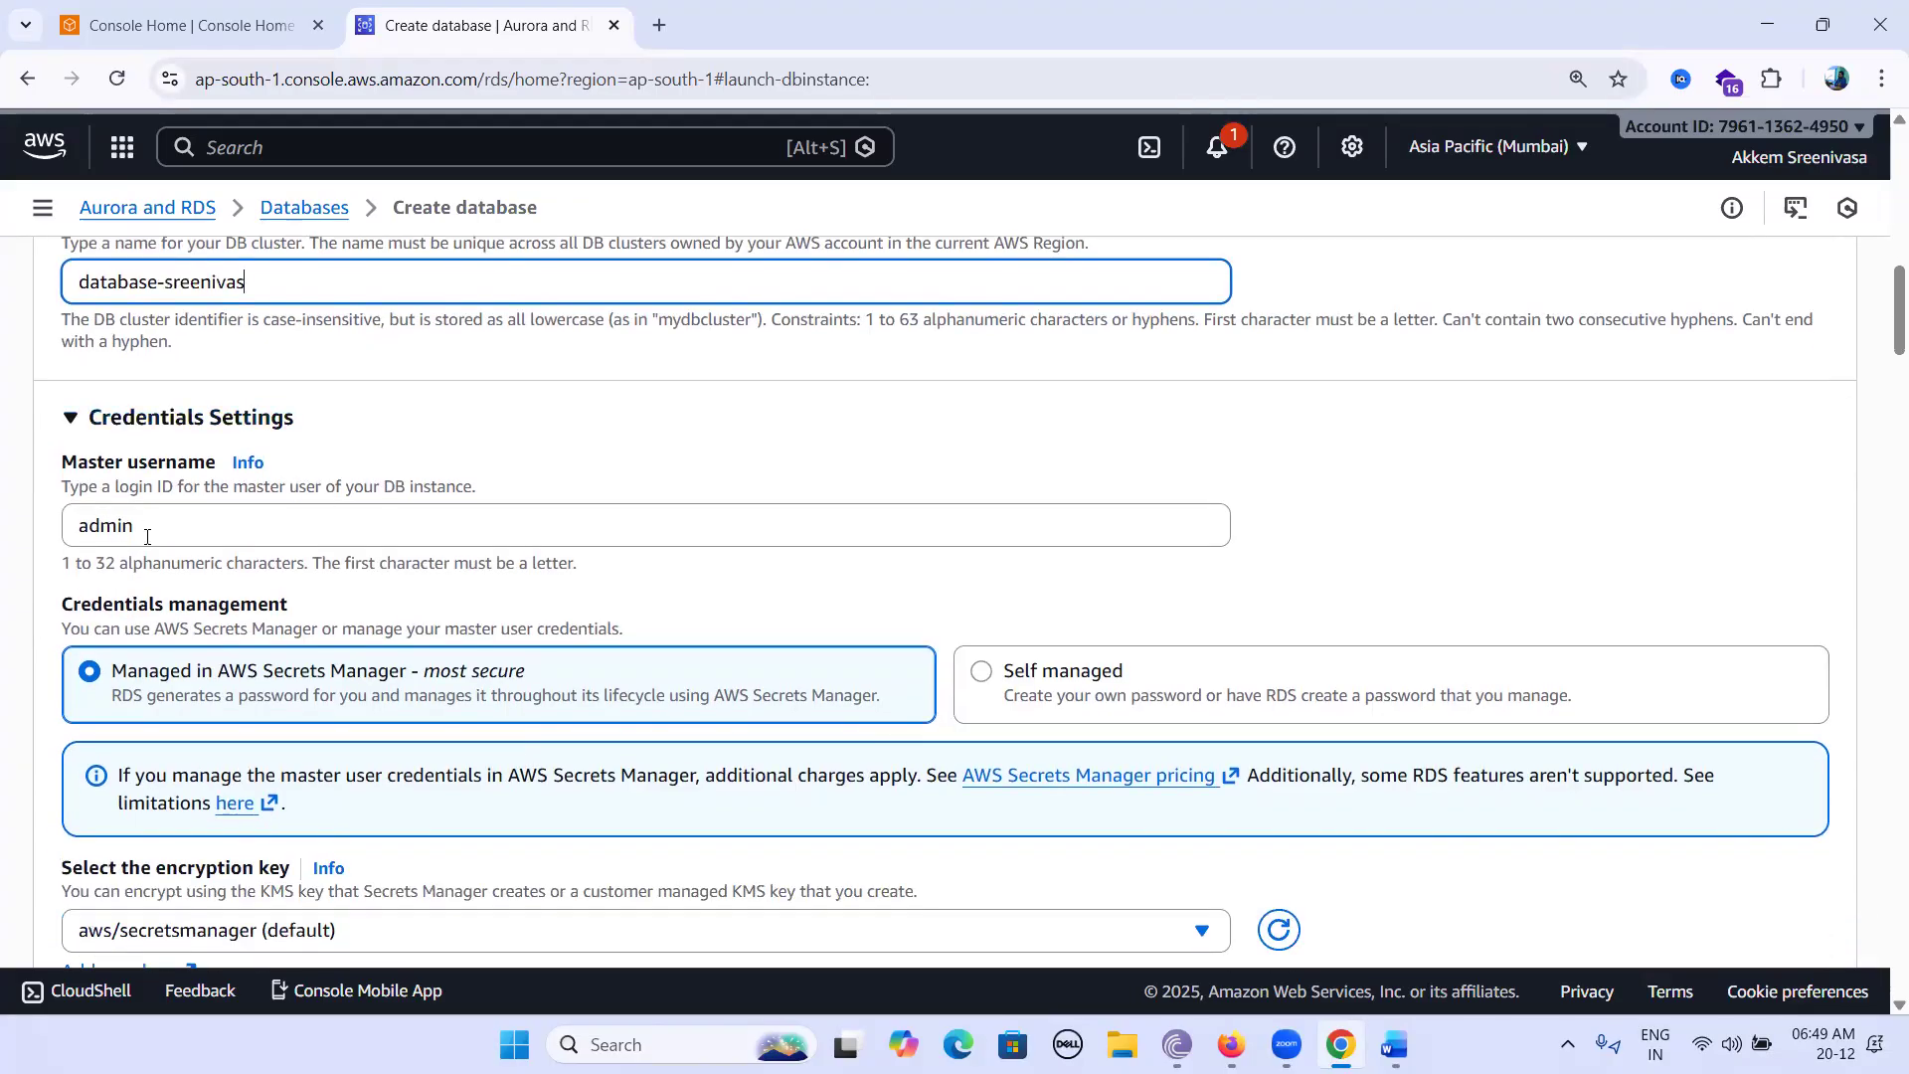
{"action": "left_click_drag", "start_coordinate": [157, 527], "coordinate": [70, 525]}
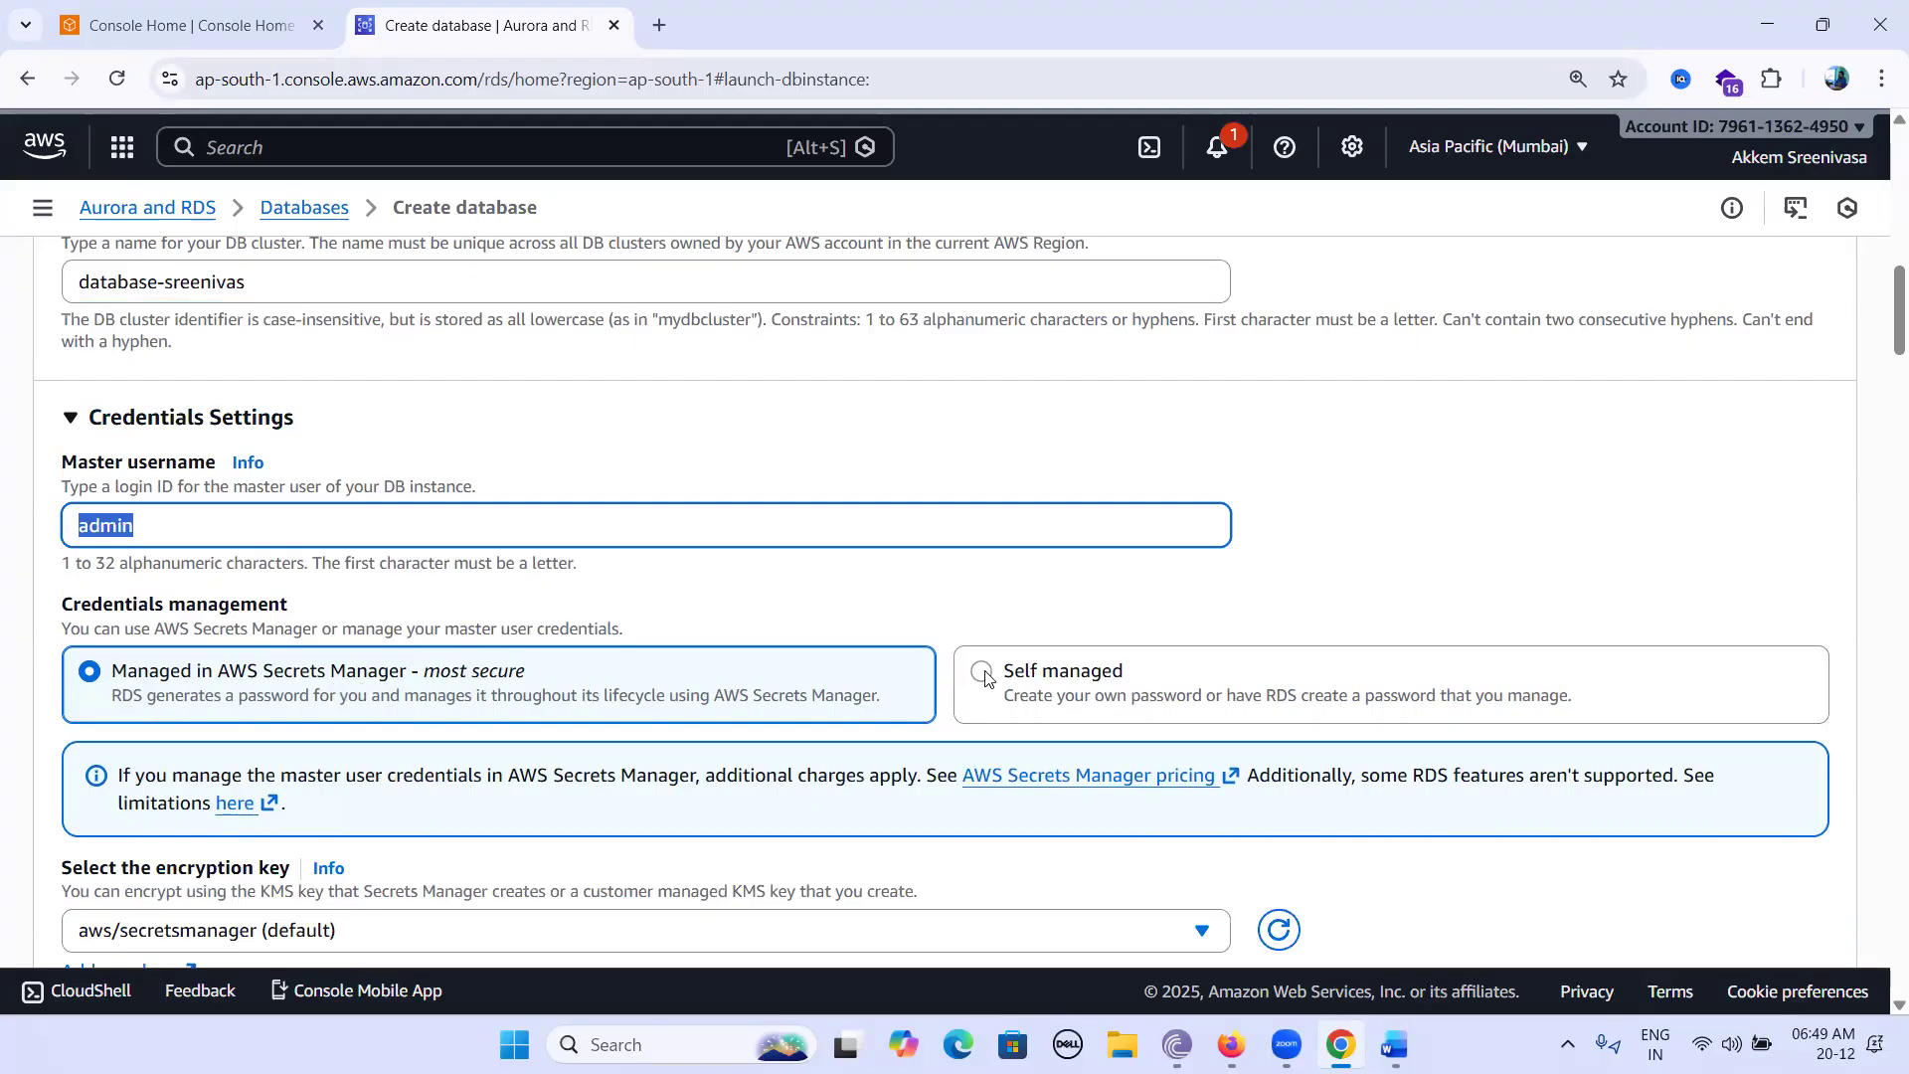
{"action": "left_click", "coordinate": [1034, 682]}
{"action": "scroll", "coordinate": [1272, 656], "scroll_direction": "down", "scroll_amount": 3}
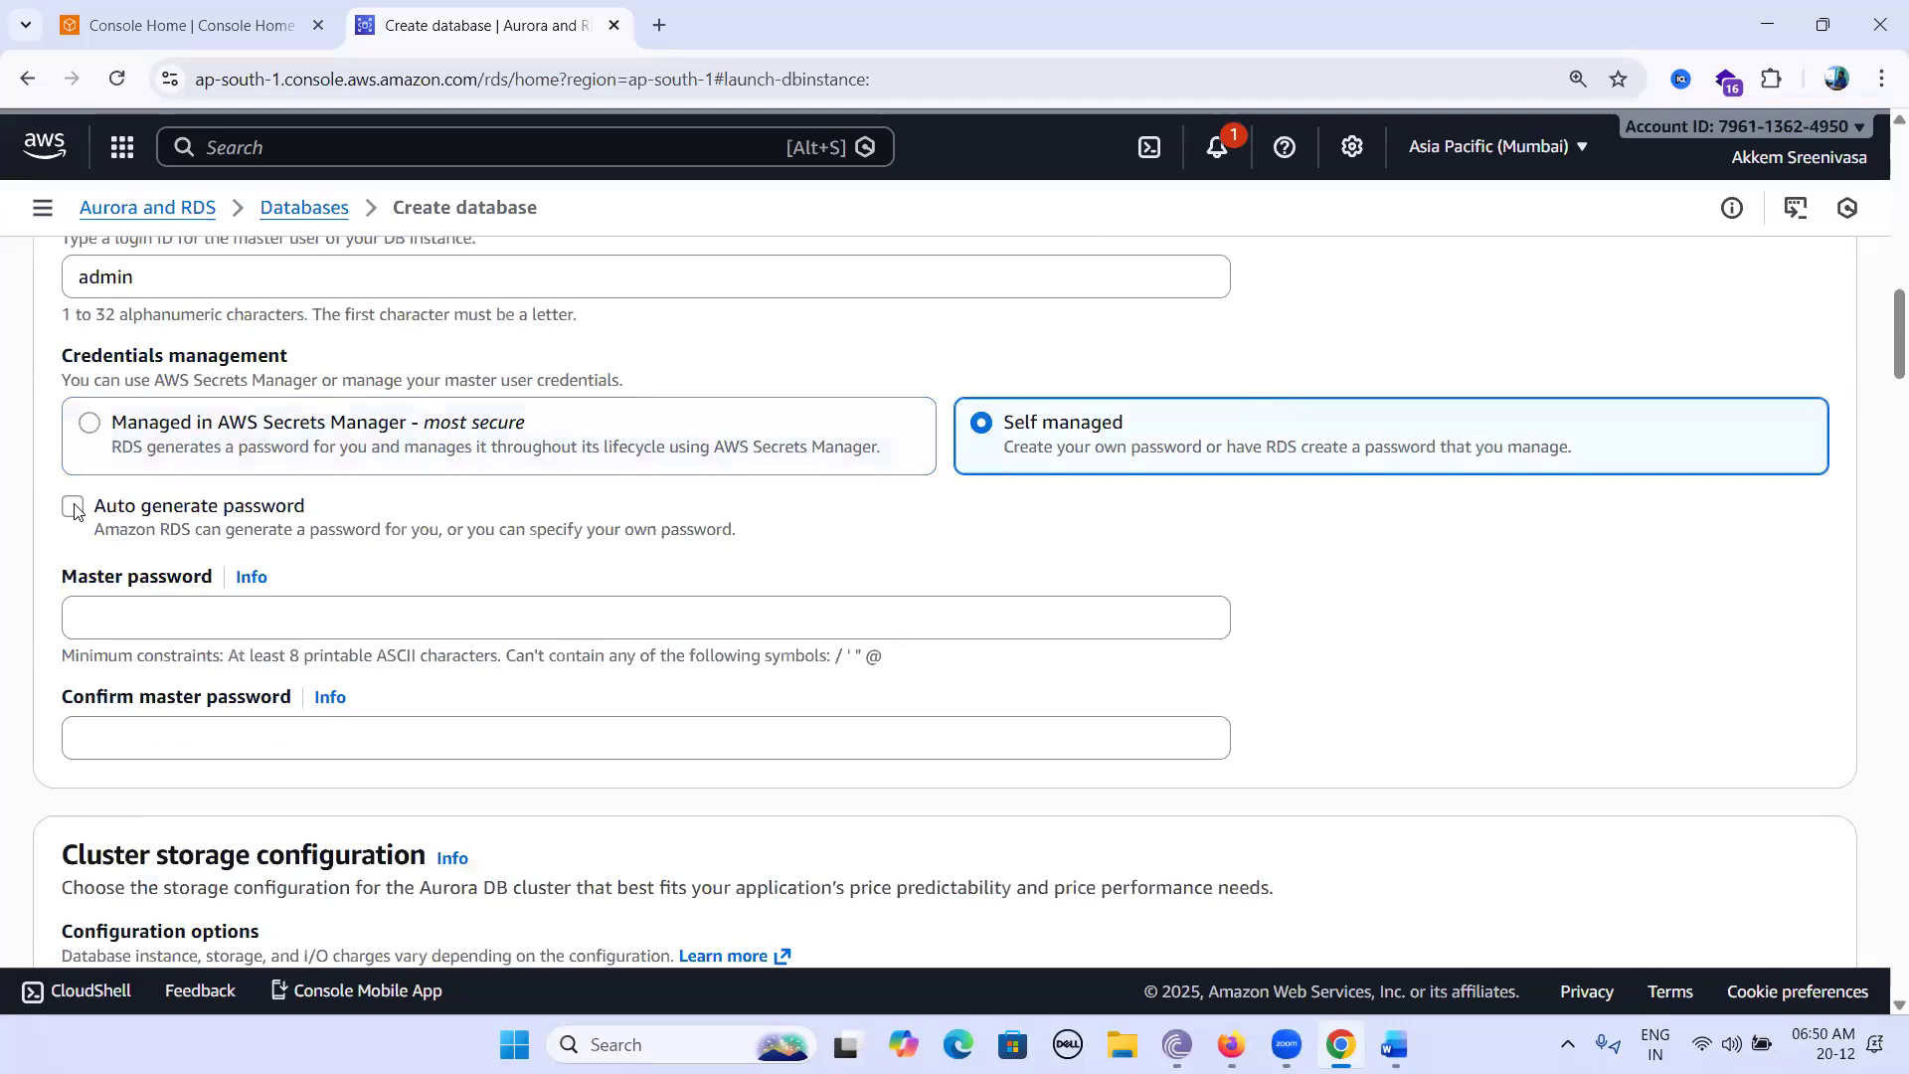
{"action": "left_click", "coordinate": [117, 617]}
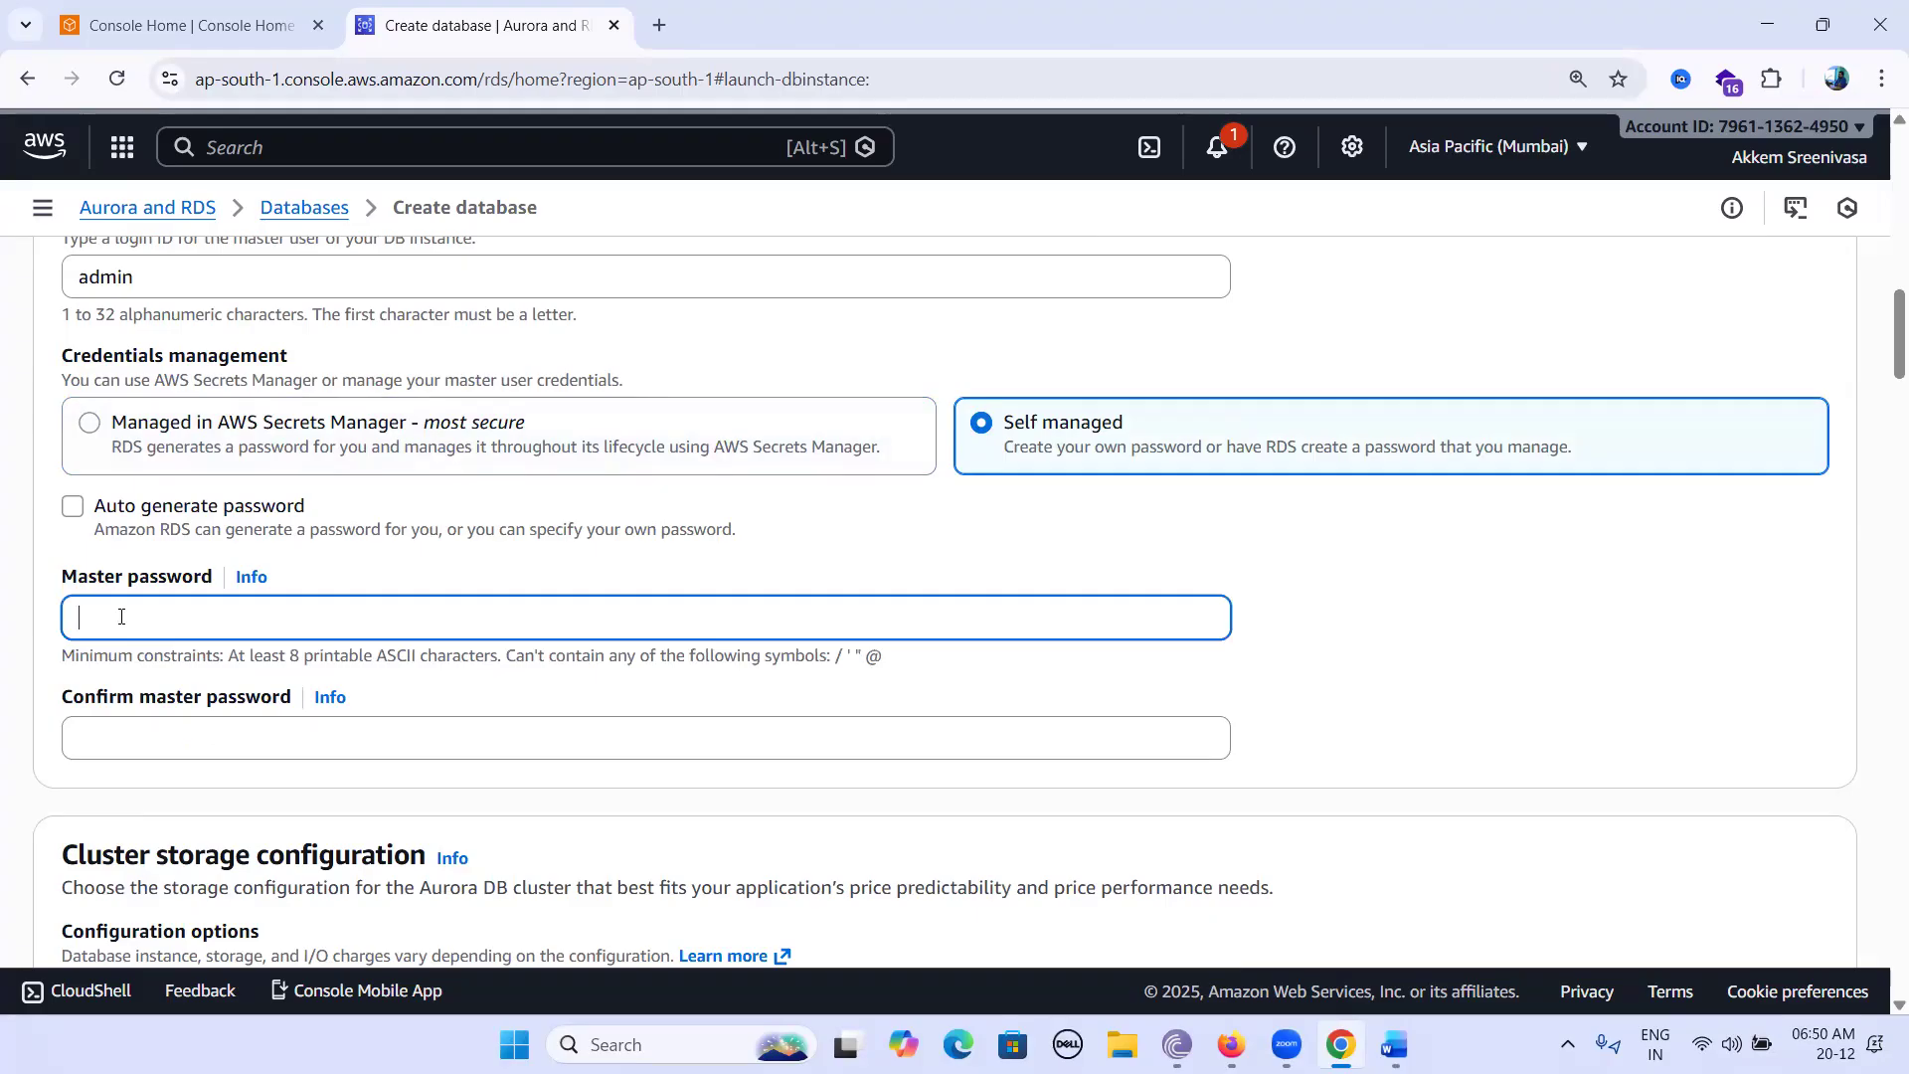
{"action": "type", "text": "•••••••••••••••"}
Replace the invalid master password with a valid one and enter the matching confirmation.
{"action": "left_click", "coordinate": [179, 746]}
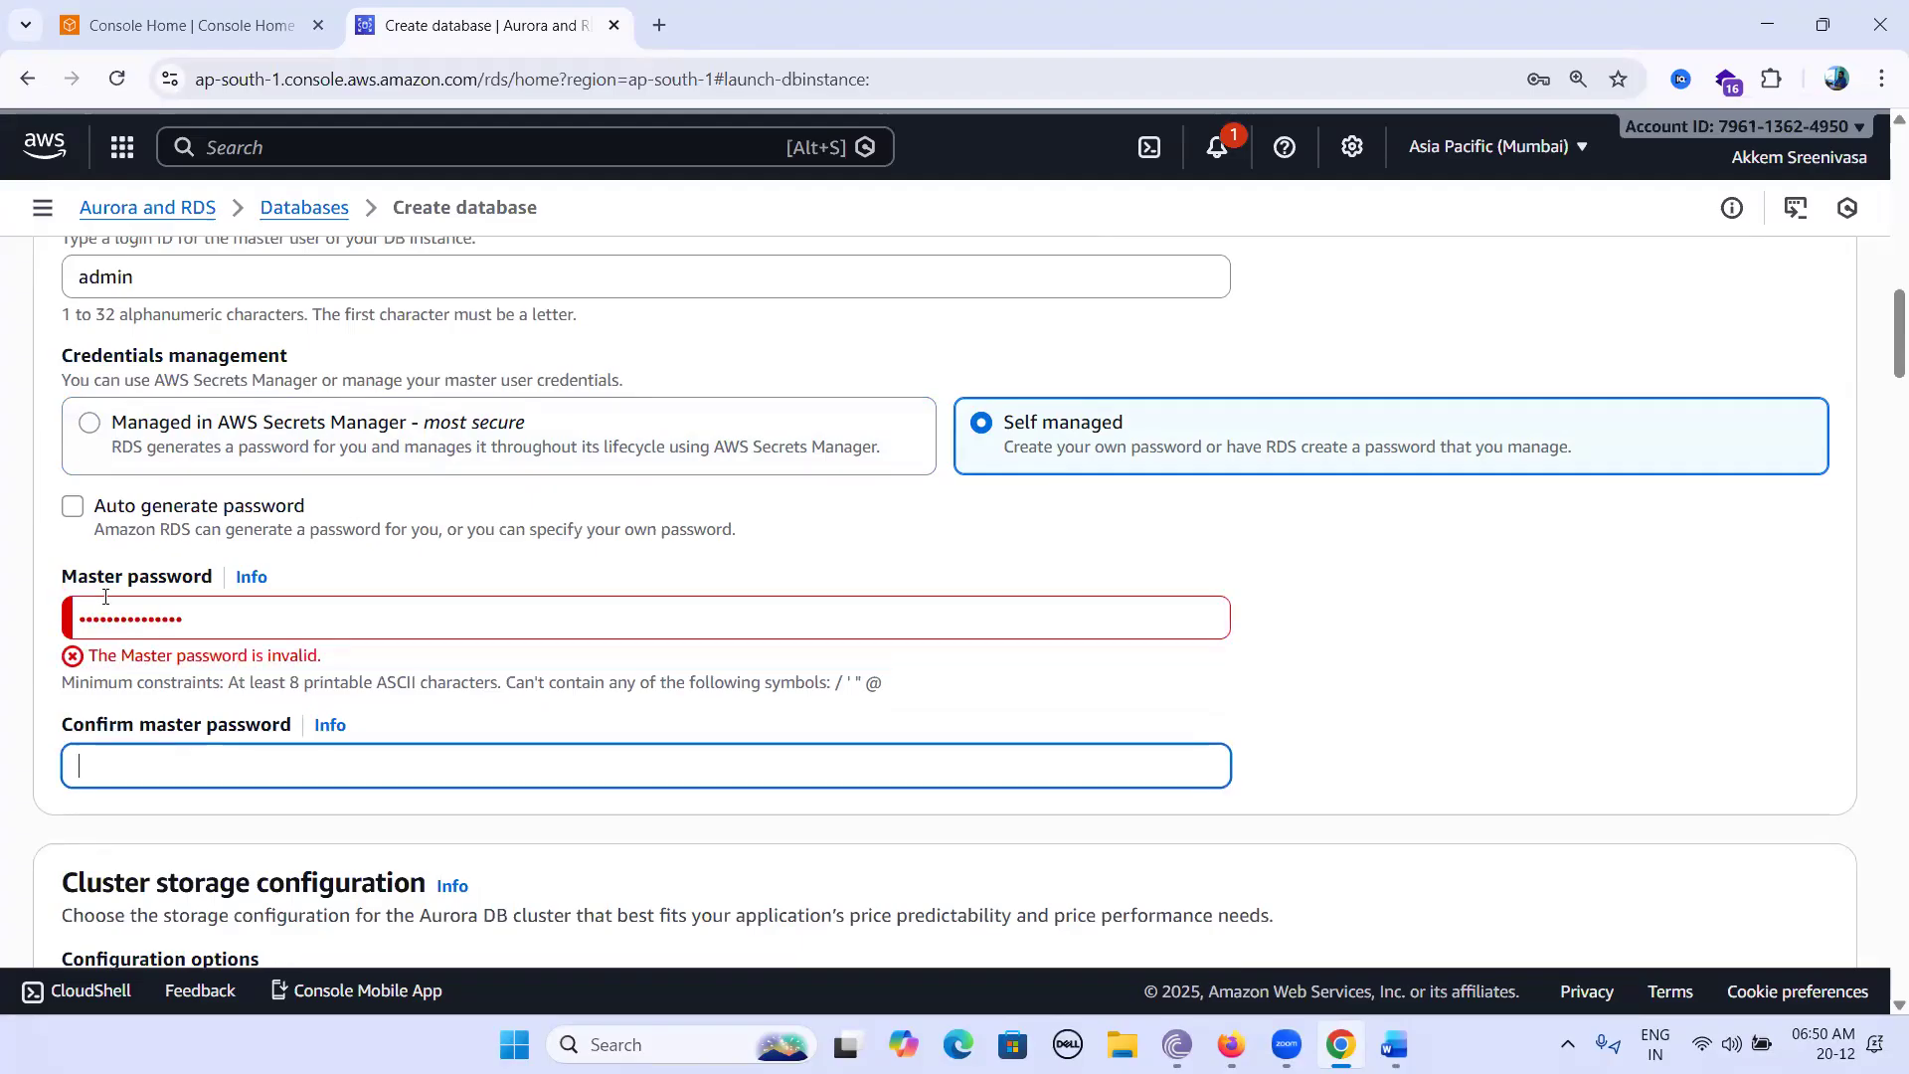
{"action": "left_click", "coordinate": [263, 628]}
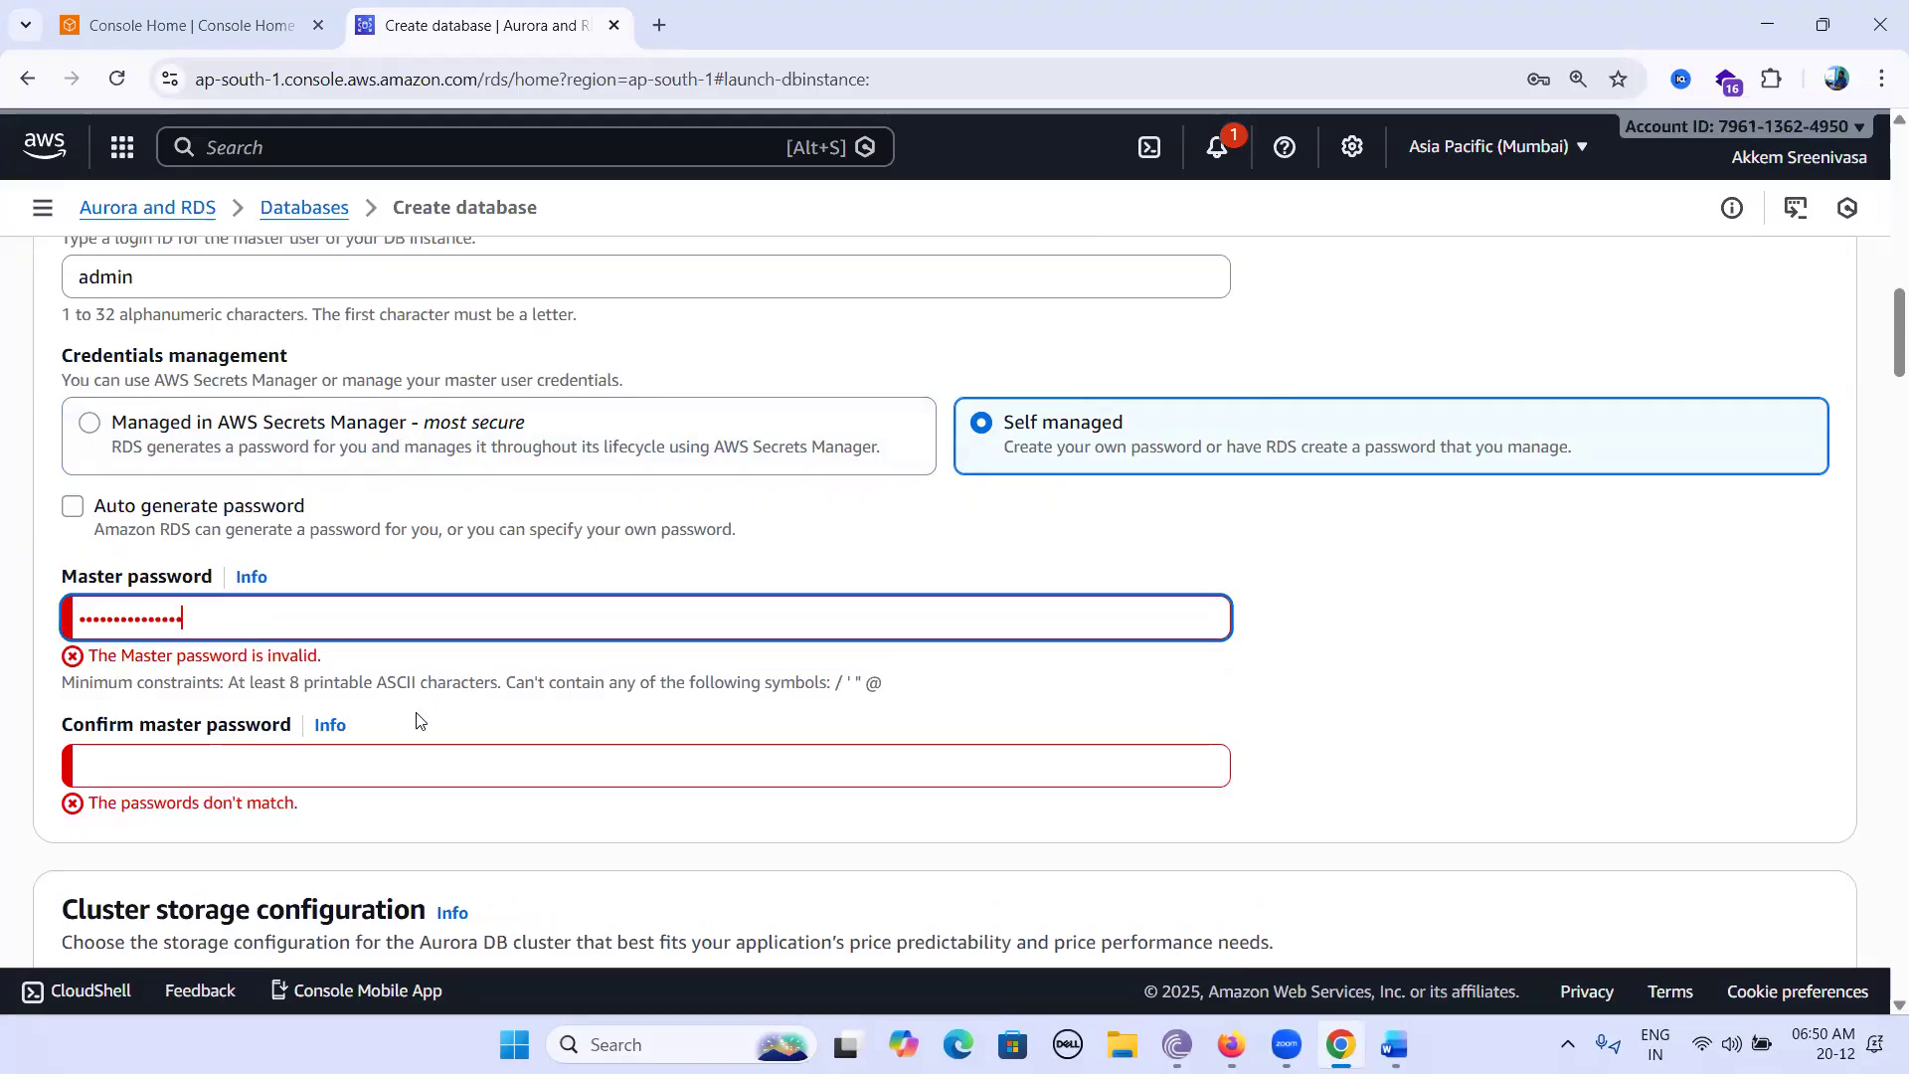
{"action": "left_click_drag", "start_coordinate": [280, 617], "coordinate": [2, 642]}
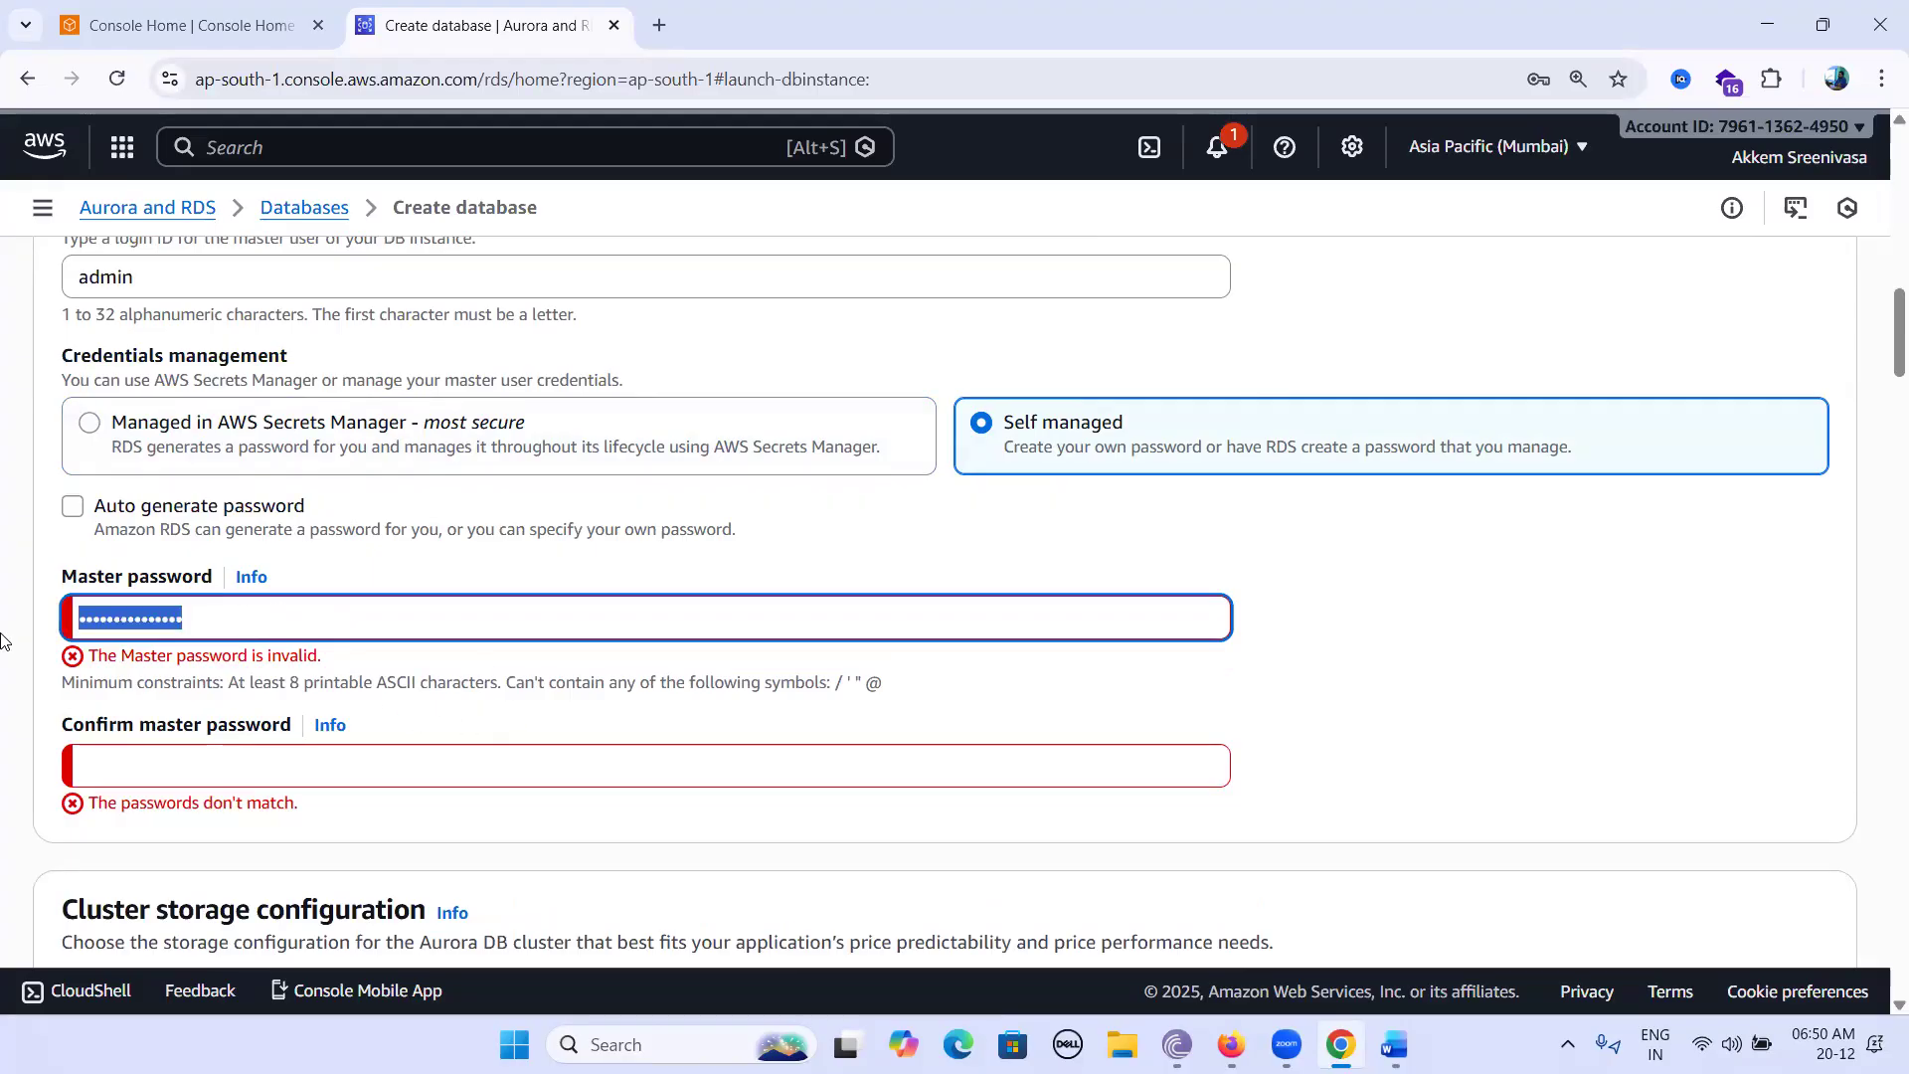
{"action": "type", "text": "•••••"}
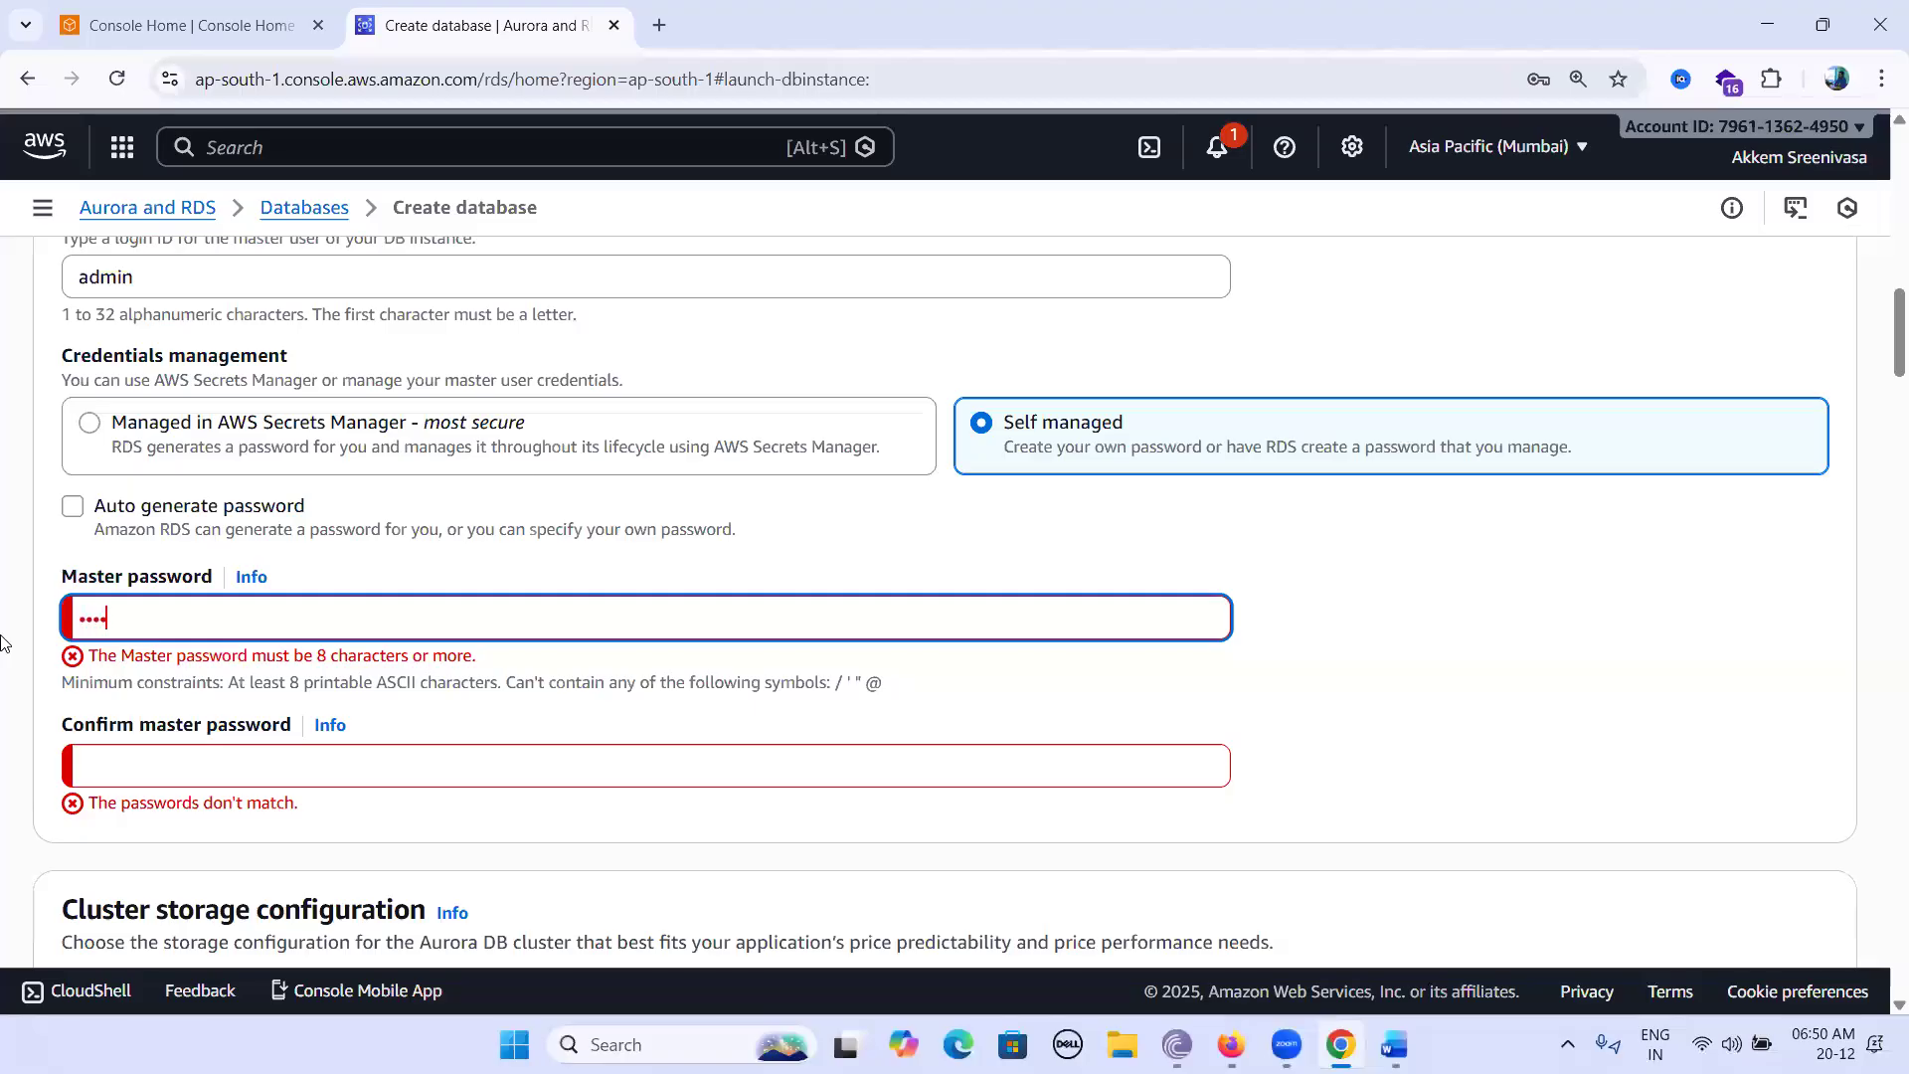
{"action": "type", "text": "•••••••"}
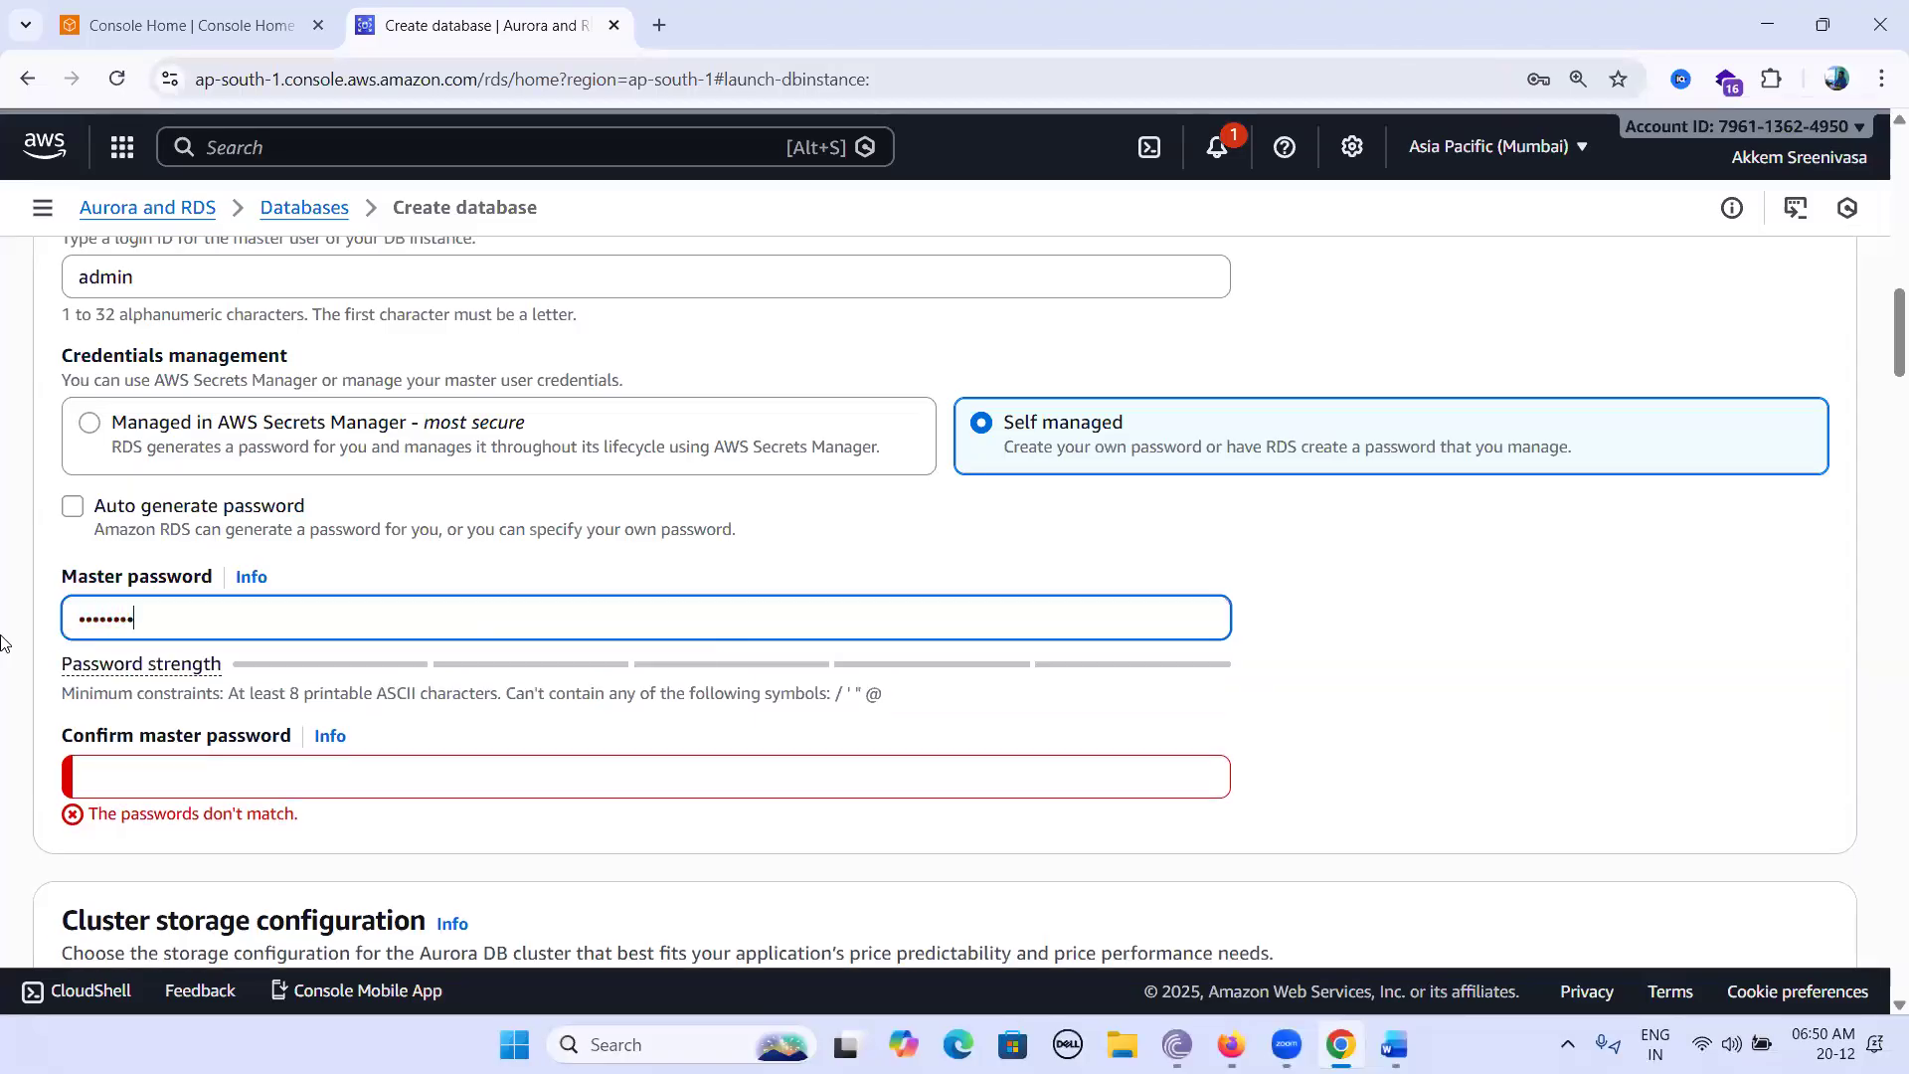
{"action": "type", "text": "••"}
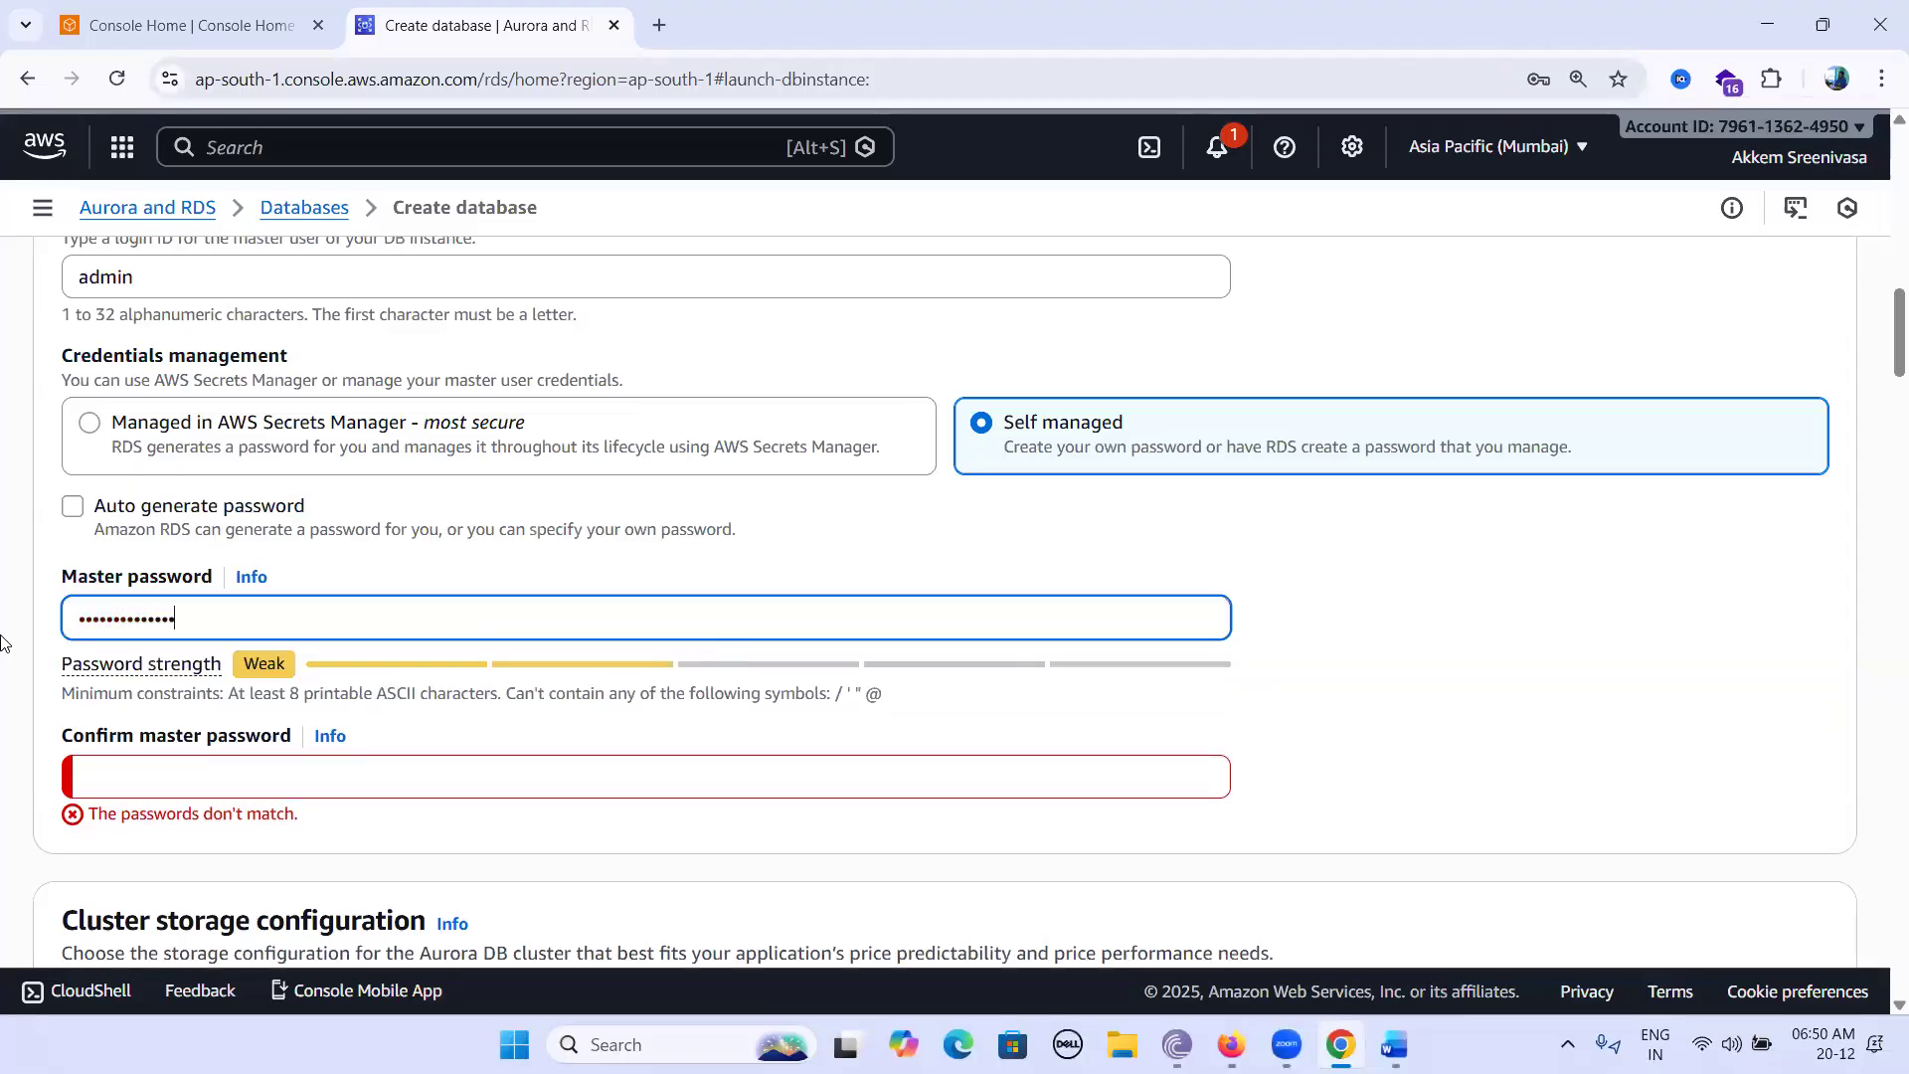
{"action": "left_click", "coordinate": [144, 786]}
{"action": "type", "text": "••••••••••••"}
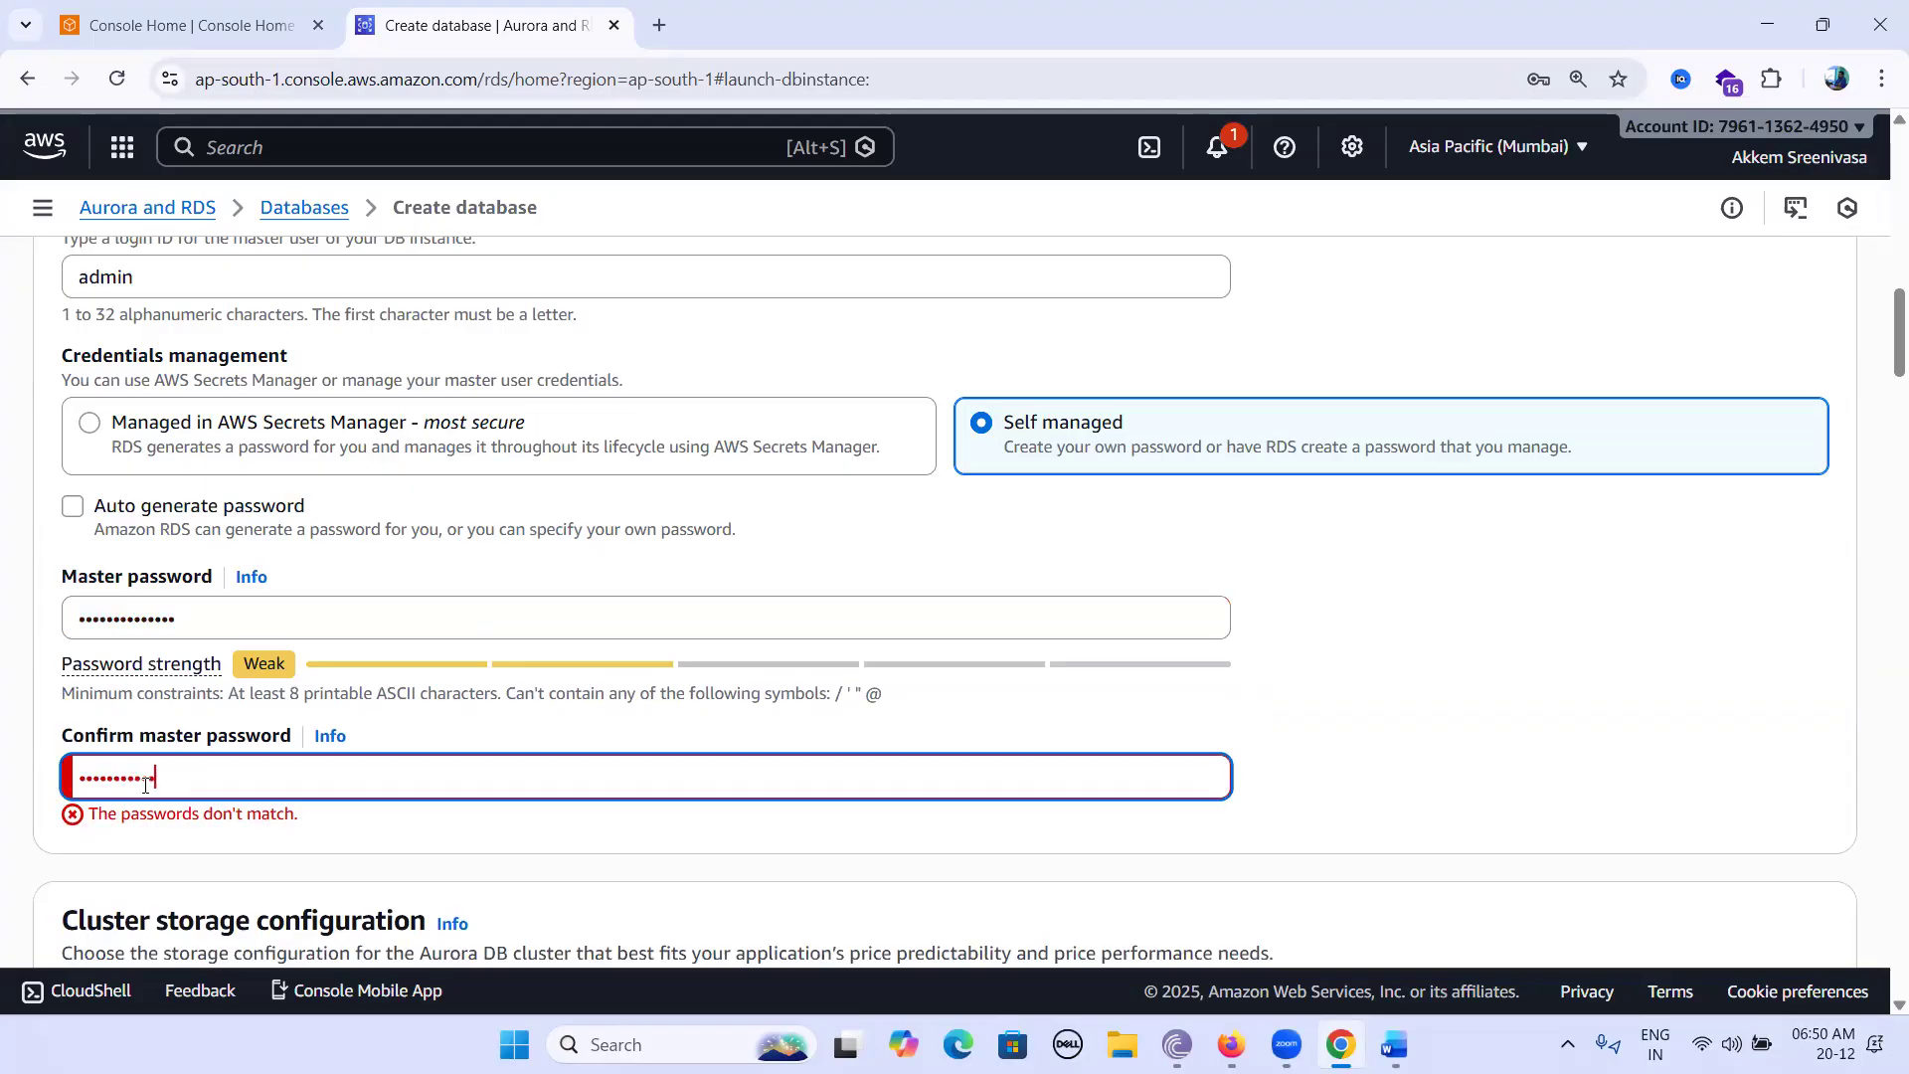
{"action": "type", "text": "••"}
{"action": "left_click", "coordinate": [1201, 844]}
{"action": "scroll", "coordinate": [1249, 756], "scroll_direction": "down", "scroll_amount": 5}
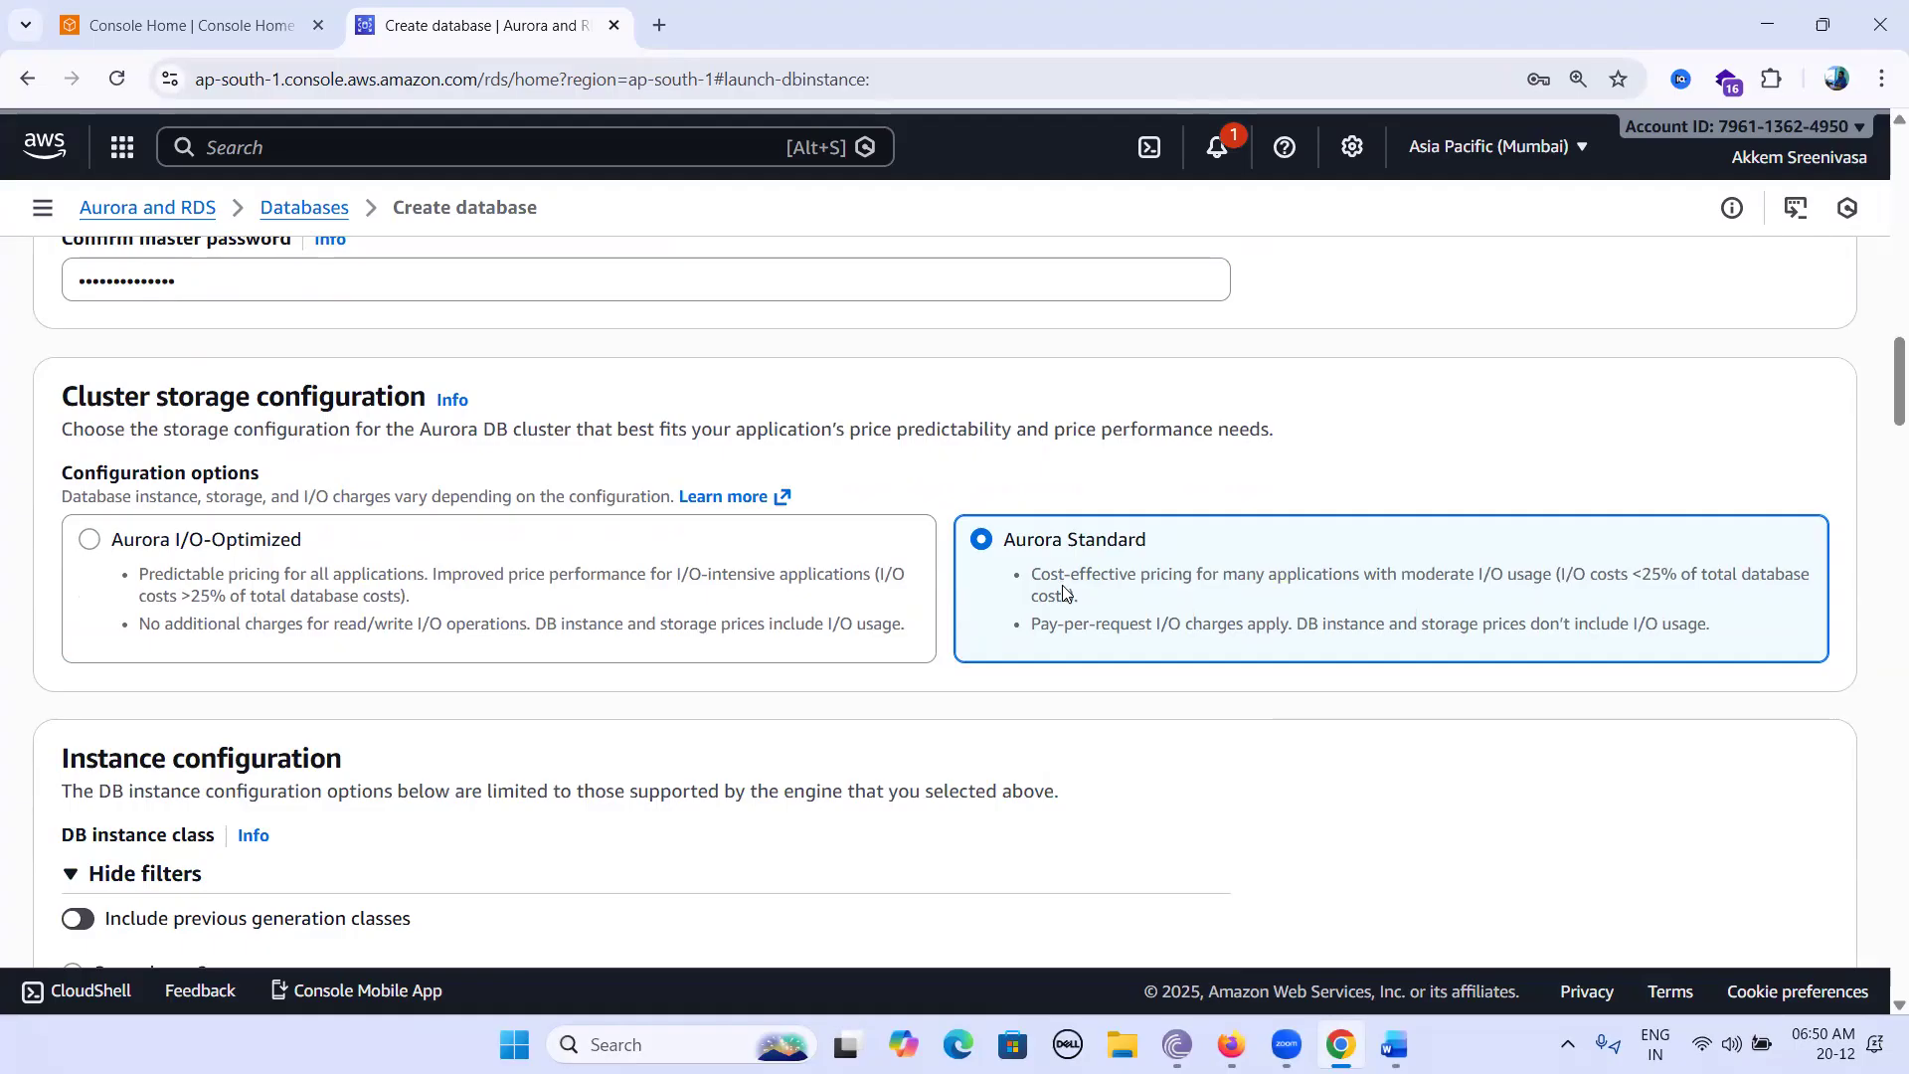
{"action": "scroll", "coordinate": [1064, 594], "scroll_direction": "down", "scroll_amount": 5}
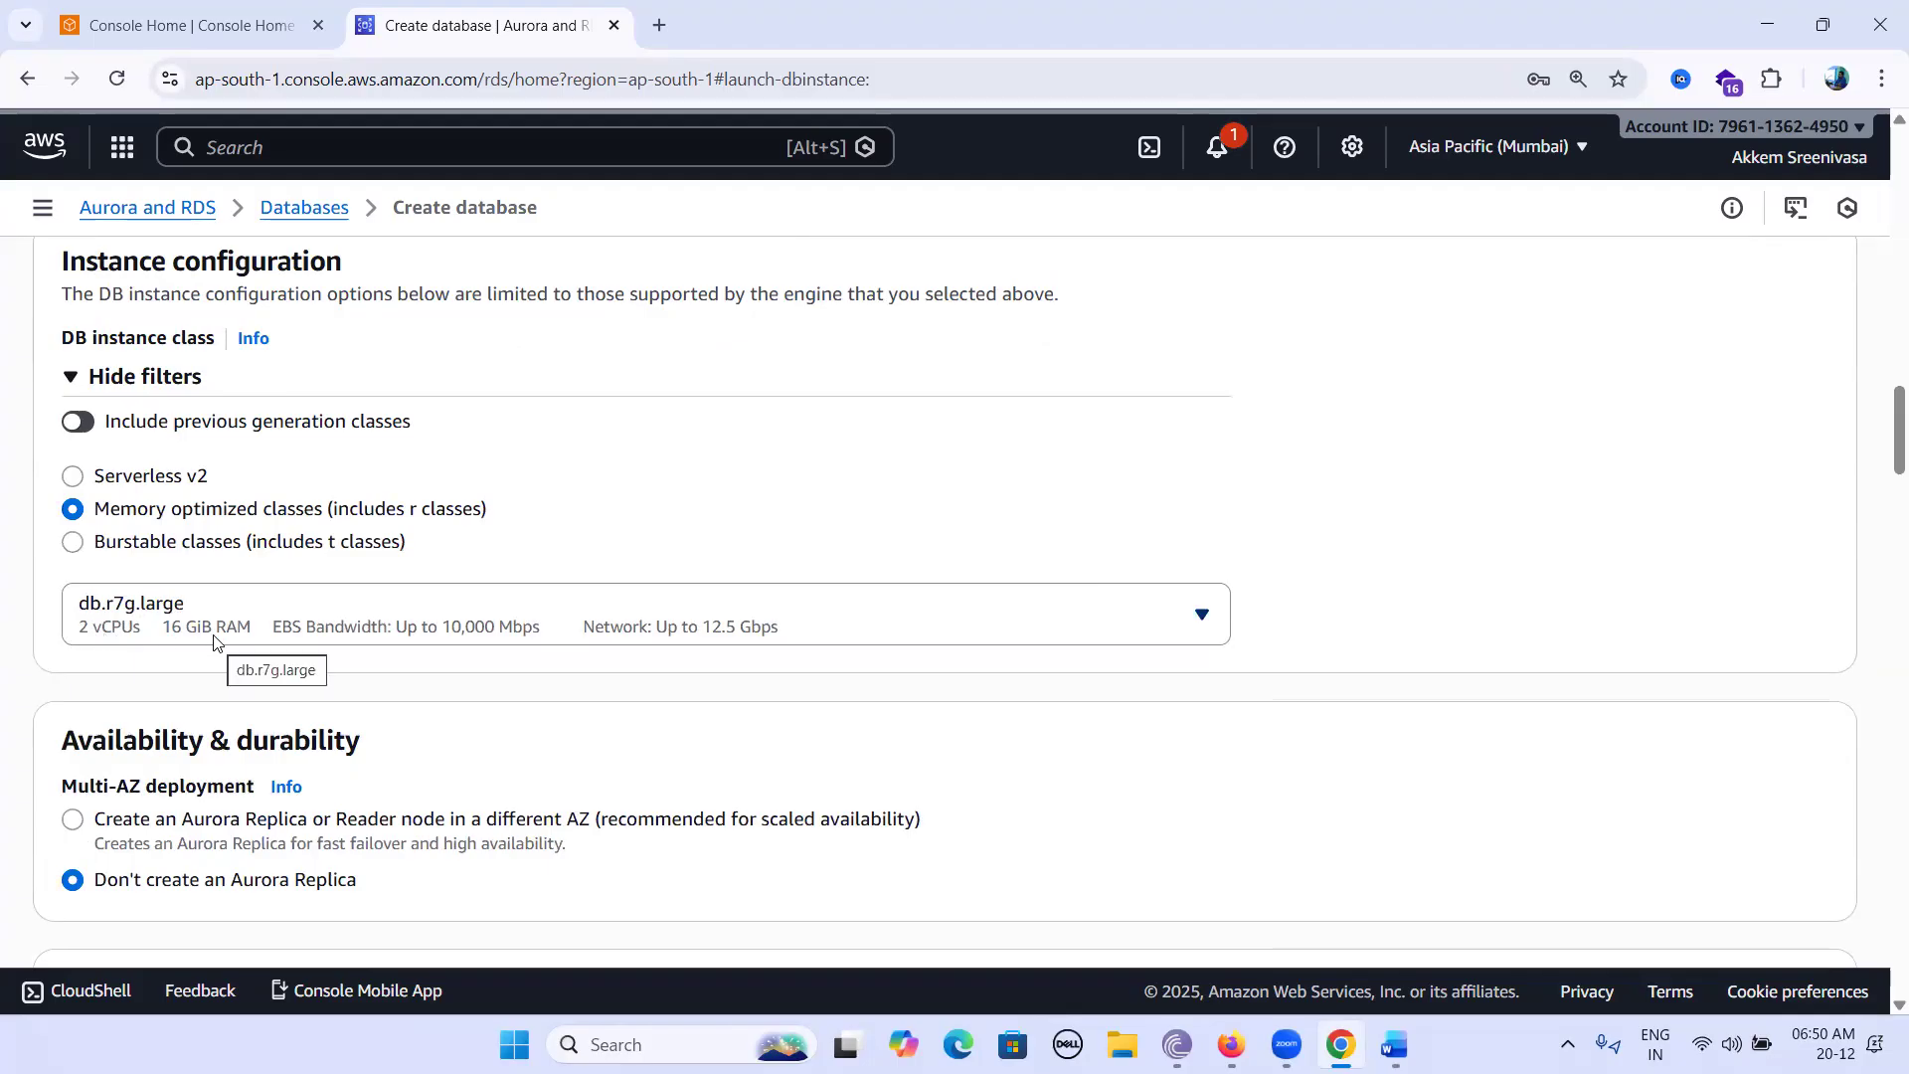
{"action": "left_click", "coordinate": [1201, 613]}
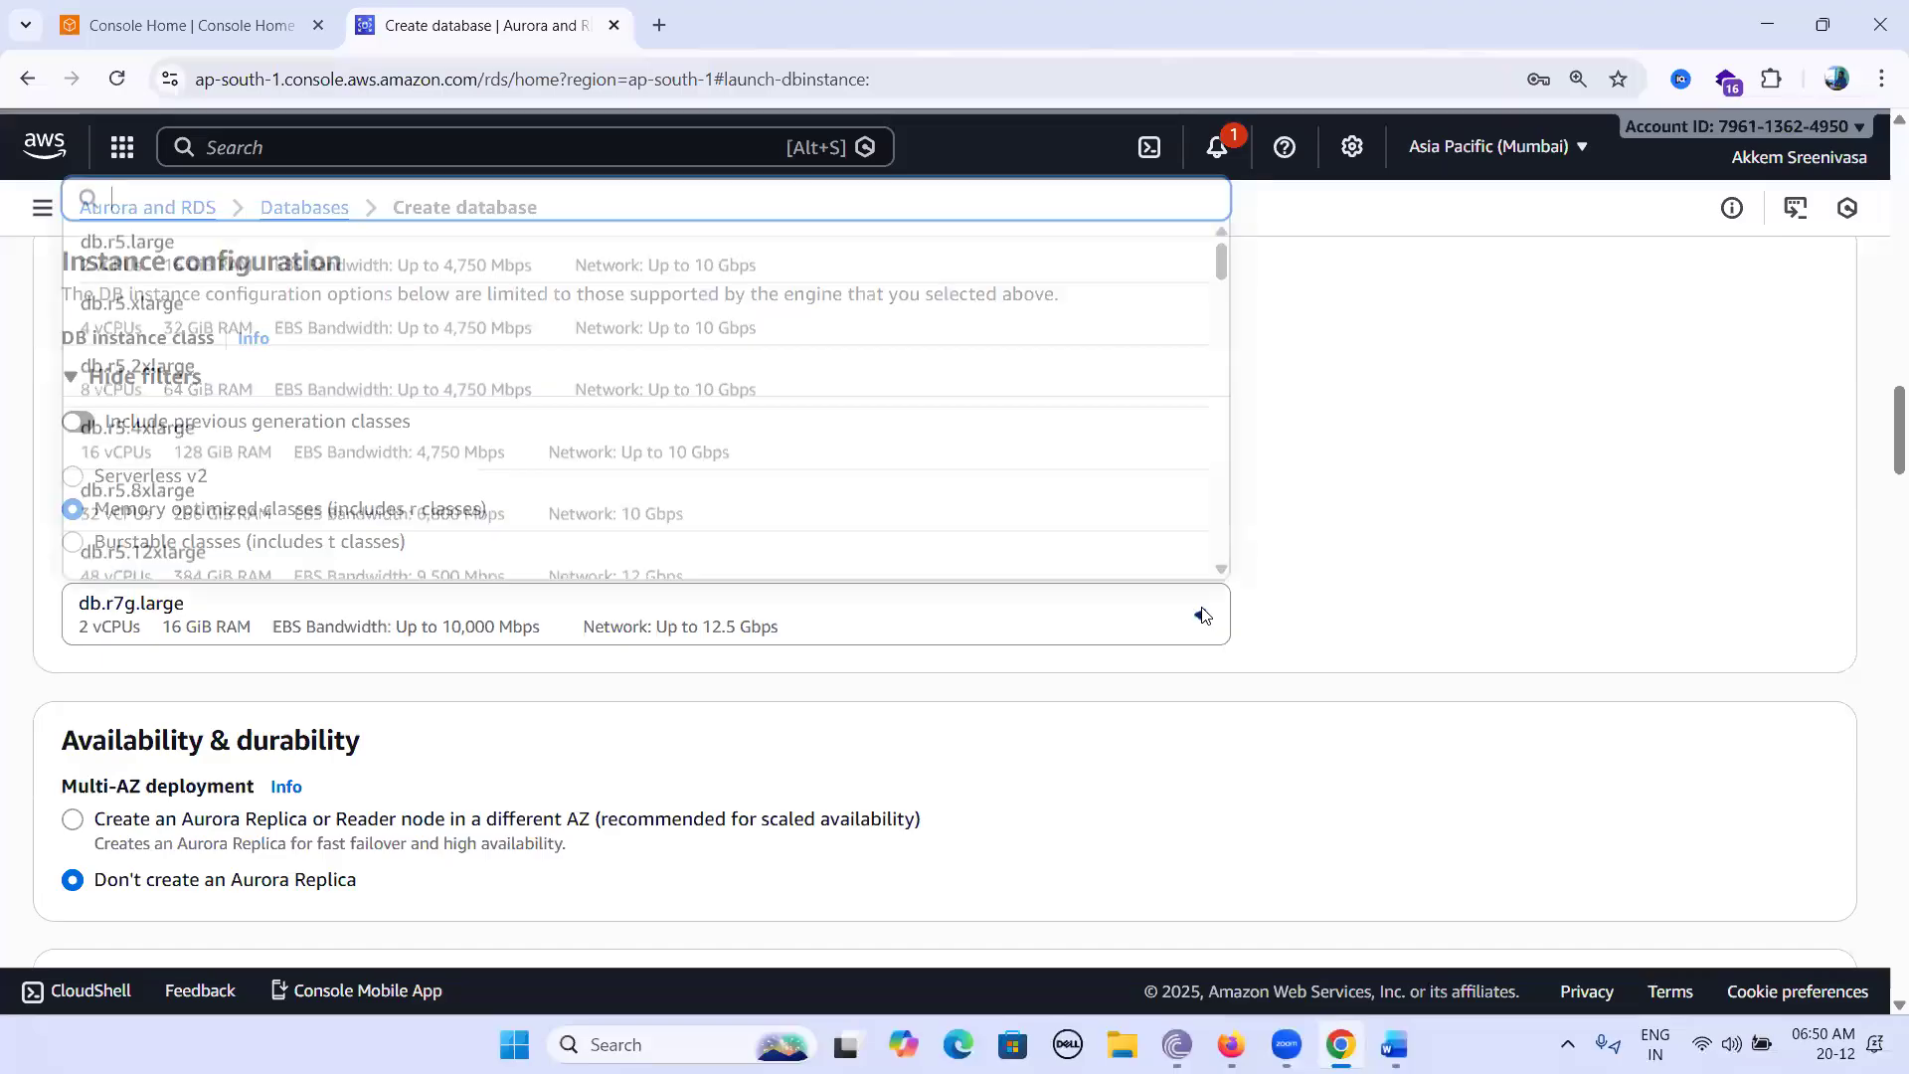
{"action": "left_click", "coordinate": [1507, 468]}
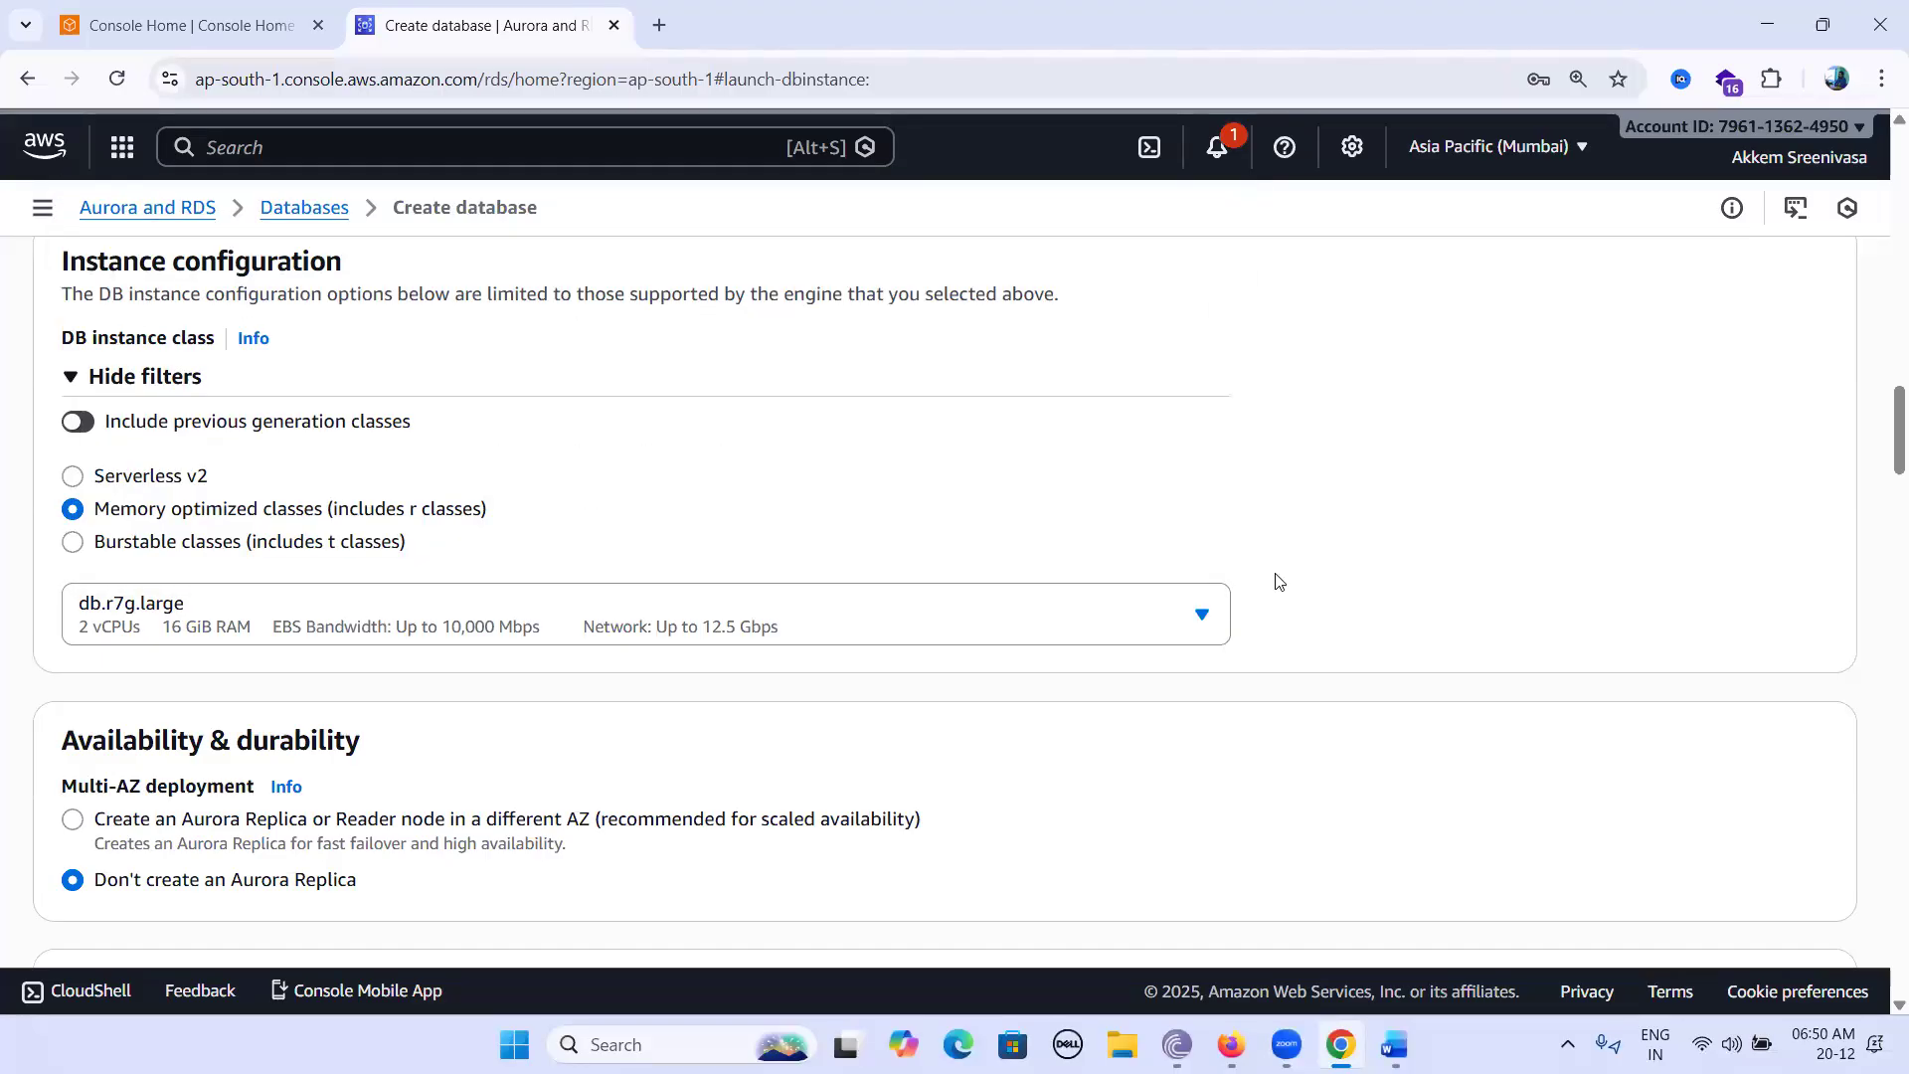
{"action": "scroll", "coordinate": [1452, 617], "scroll_direction": "down", "scroll_amount": 1}
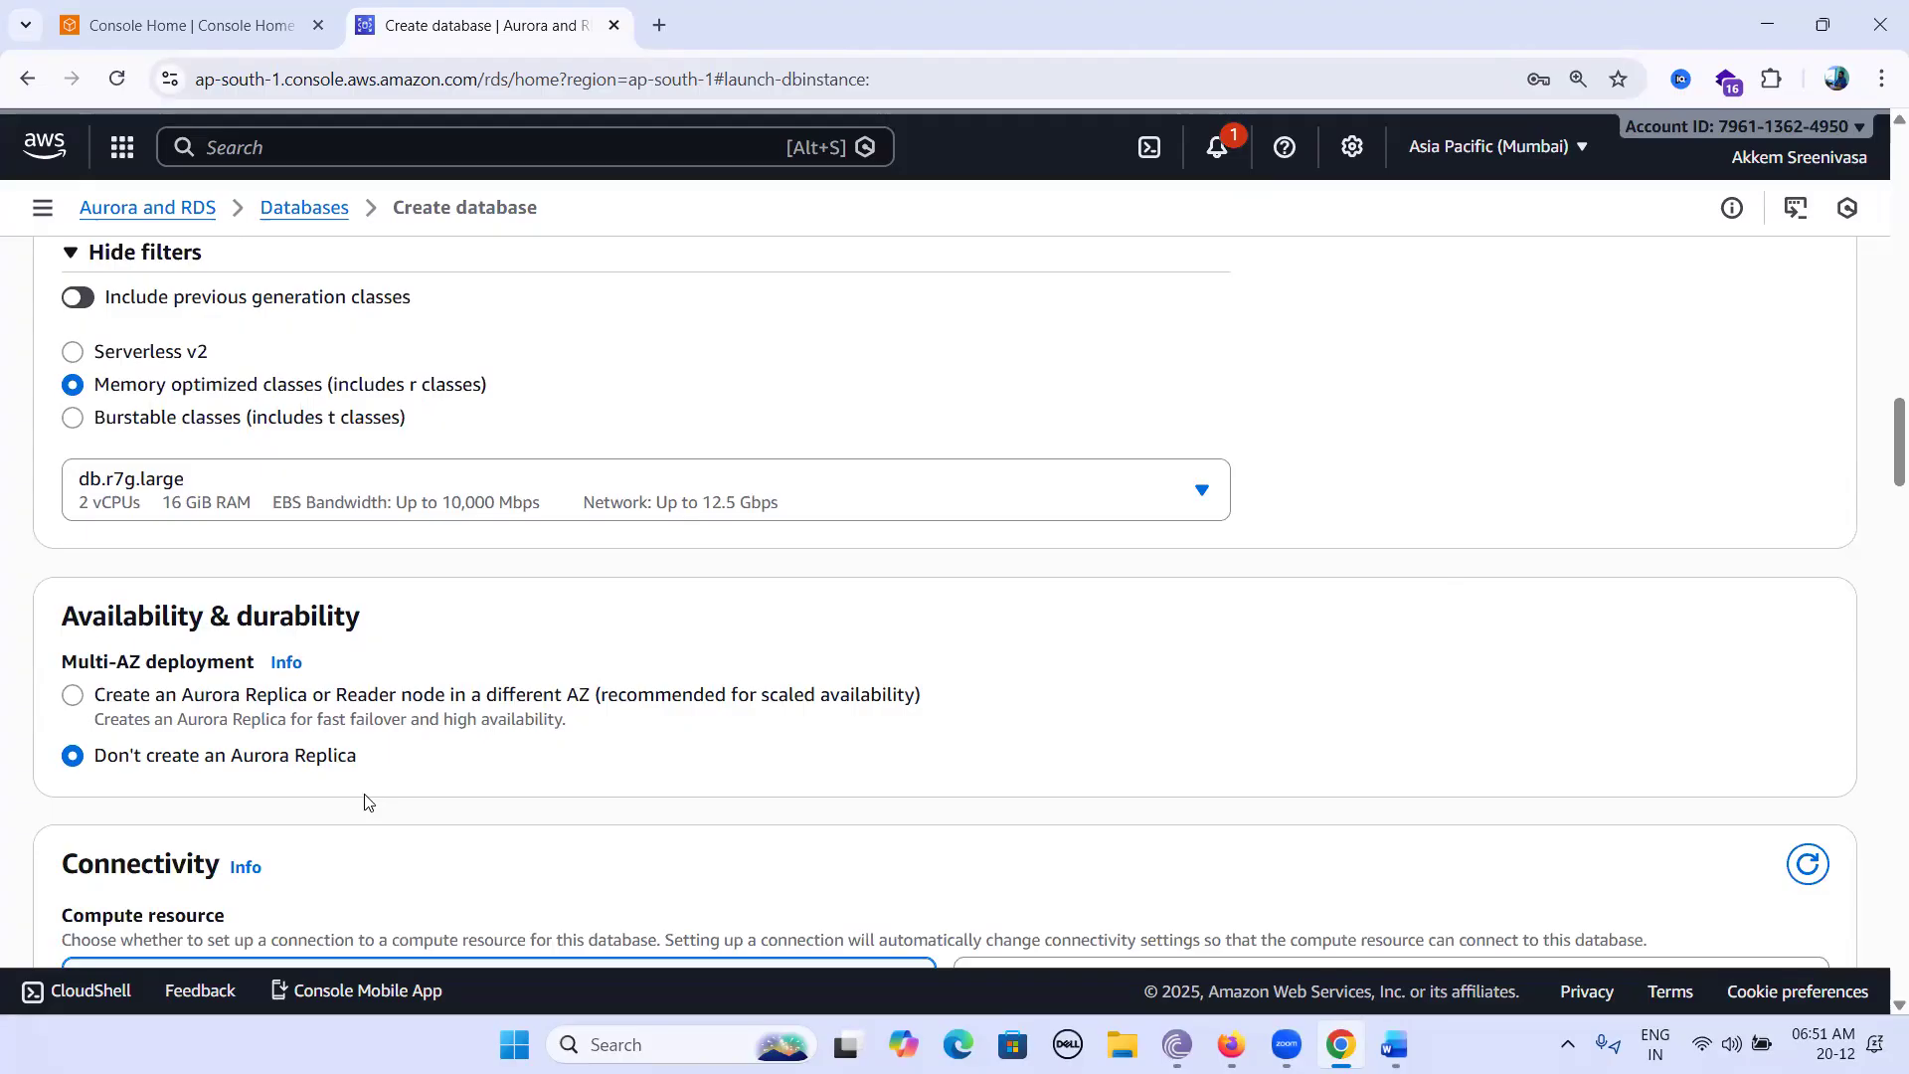
{"action": "scroll", "coordinate": [368, 802], "scroll_direction": "down", "scroll_amount": 1}
{"action": "scroll", "coordinate": [368, 802], "scroll_direction": "down", "scroll_amount": 2}
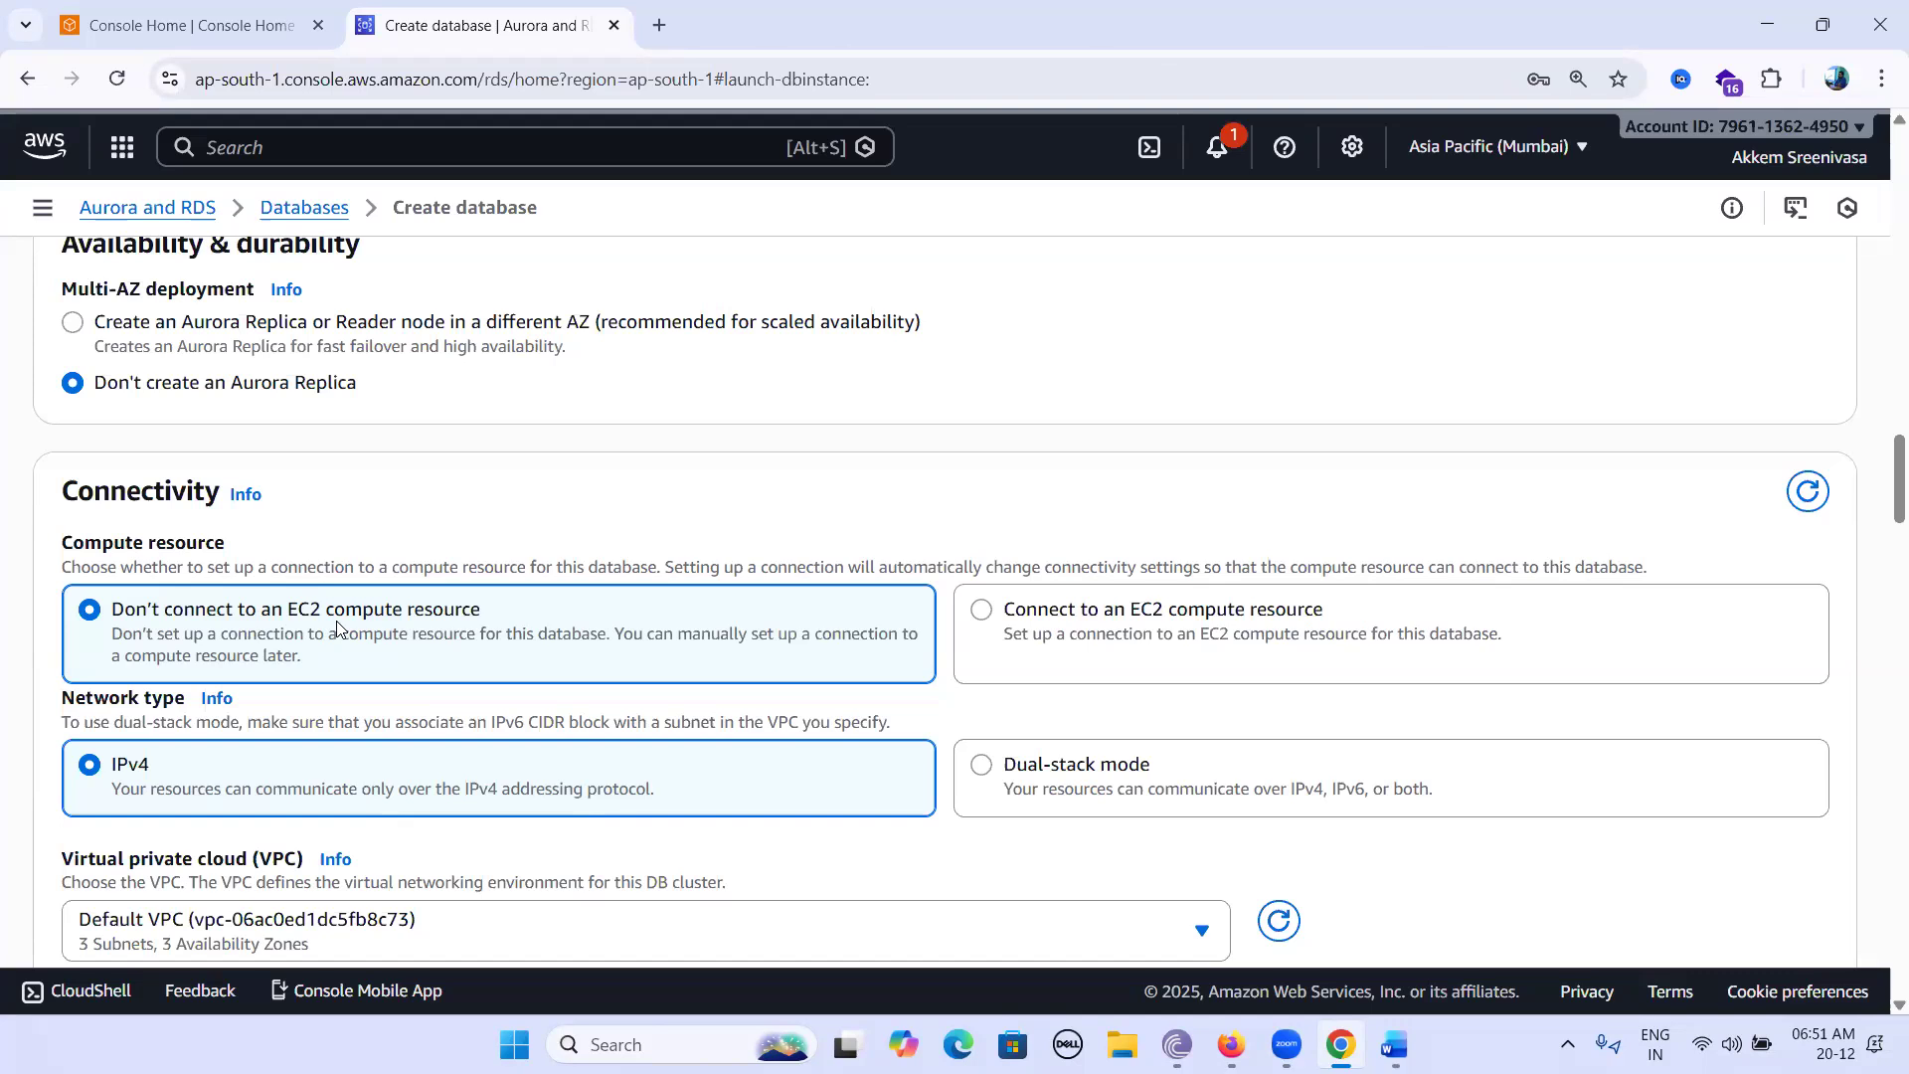
{"action": "scroll", "coordinate": [337, 627], "scroll_direction": "down", "scroll_amount": 3}
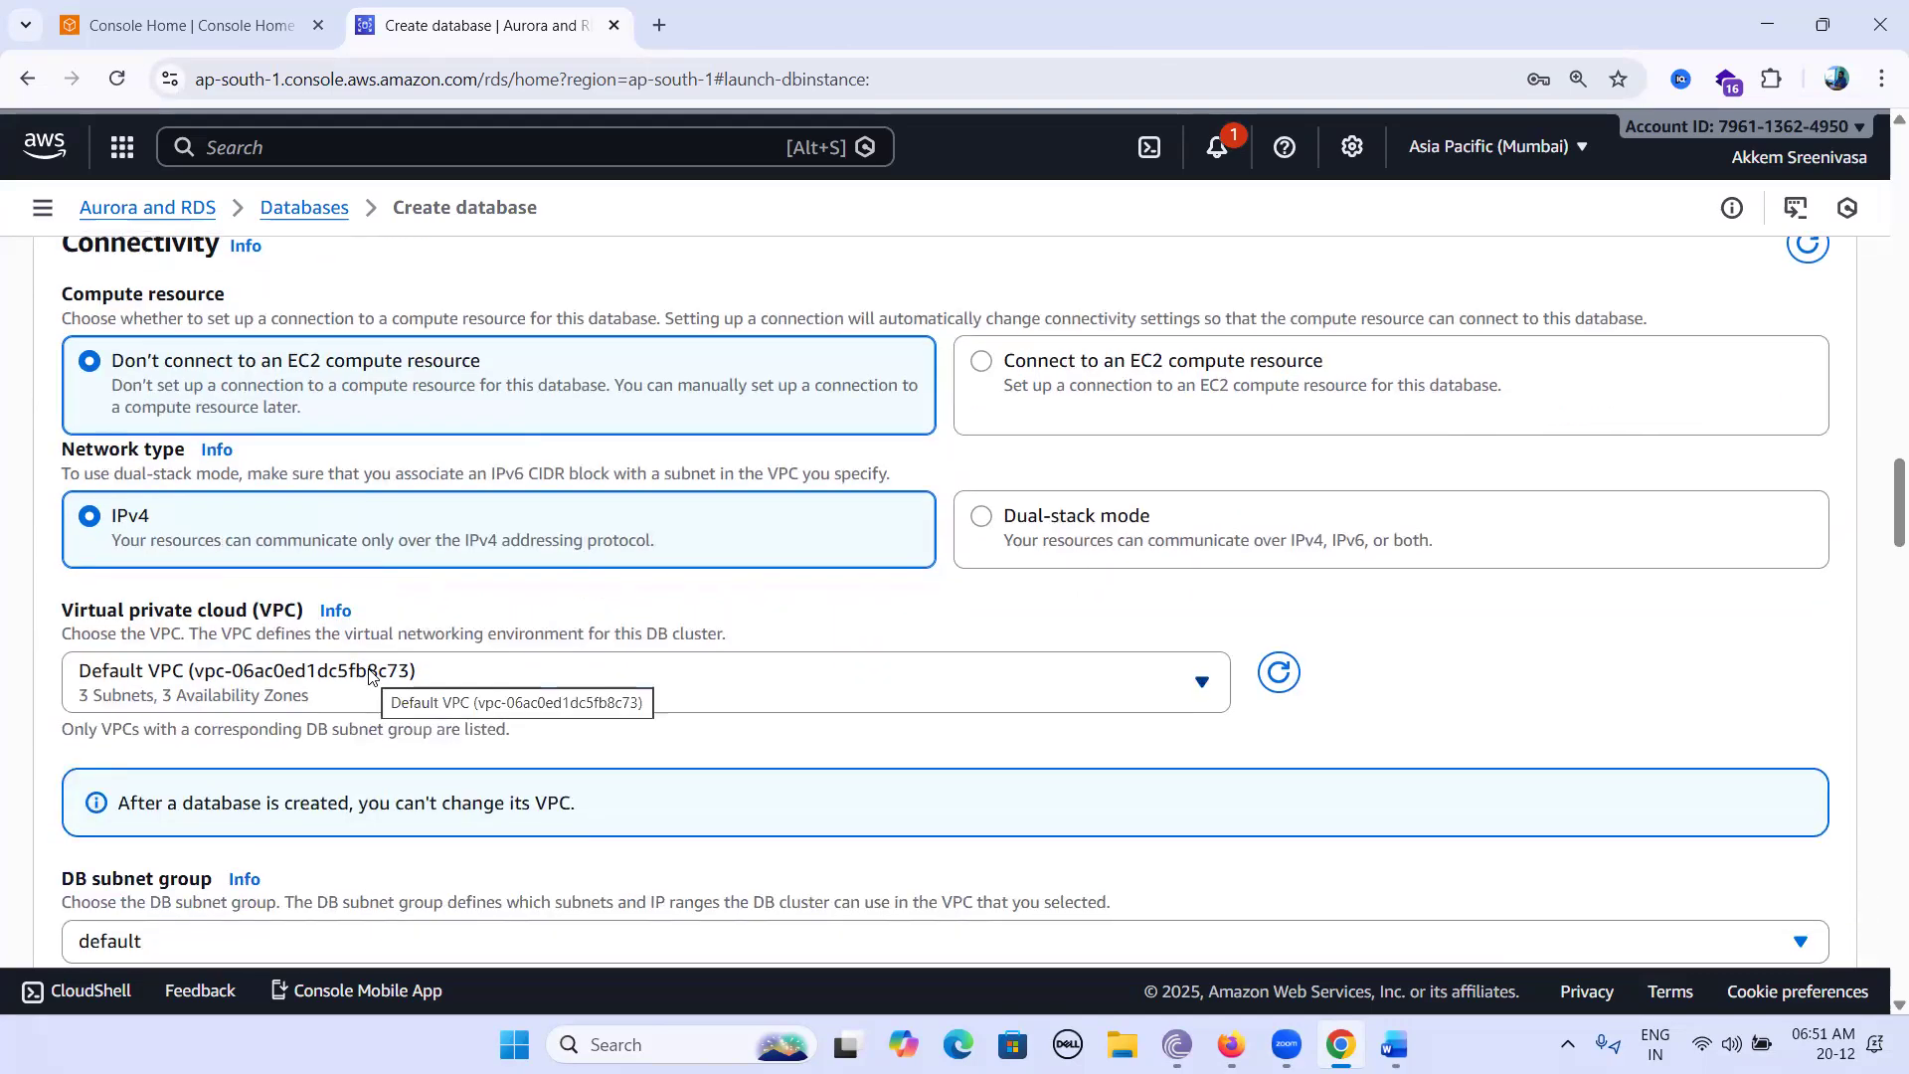
{"action": "scroll", "coordinate": [1144, 591], "scroll_direction": "down", "scroll_amount": 1}
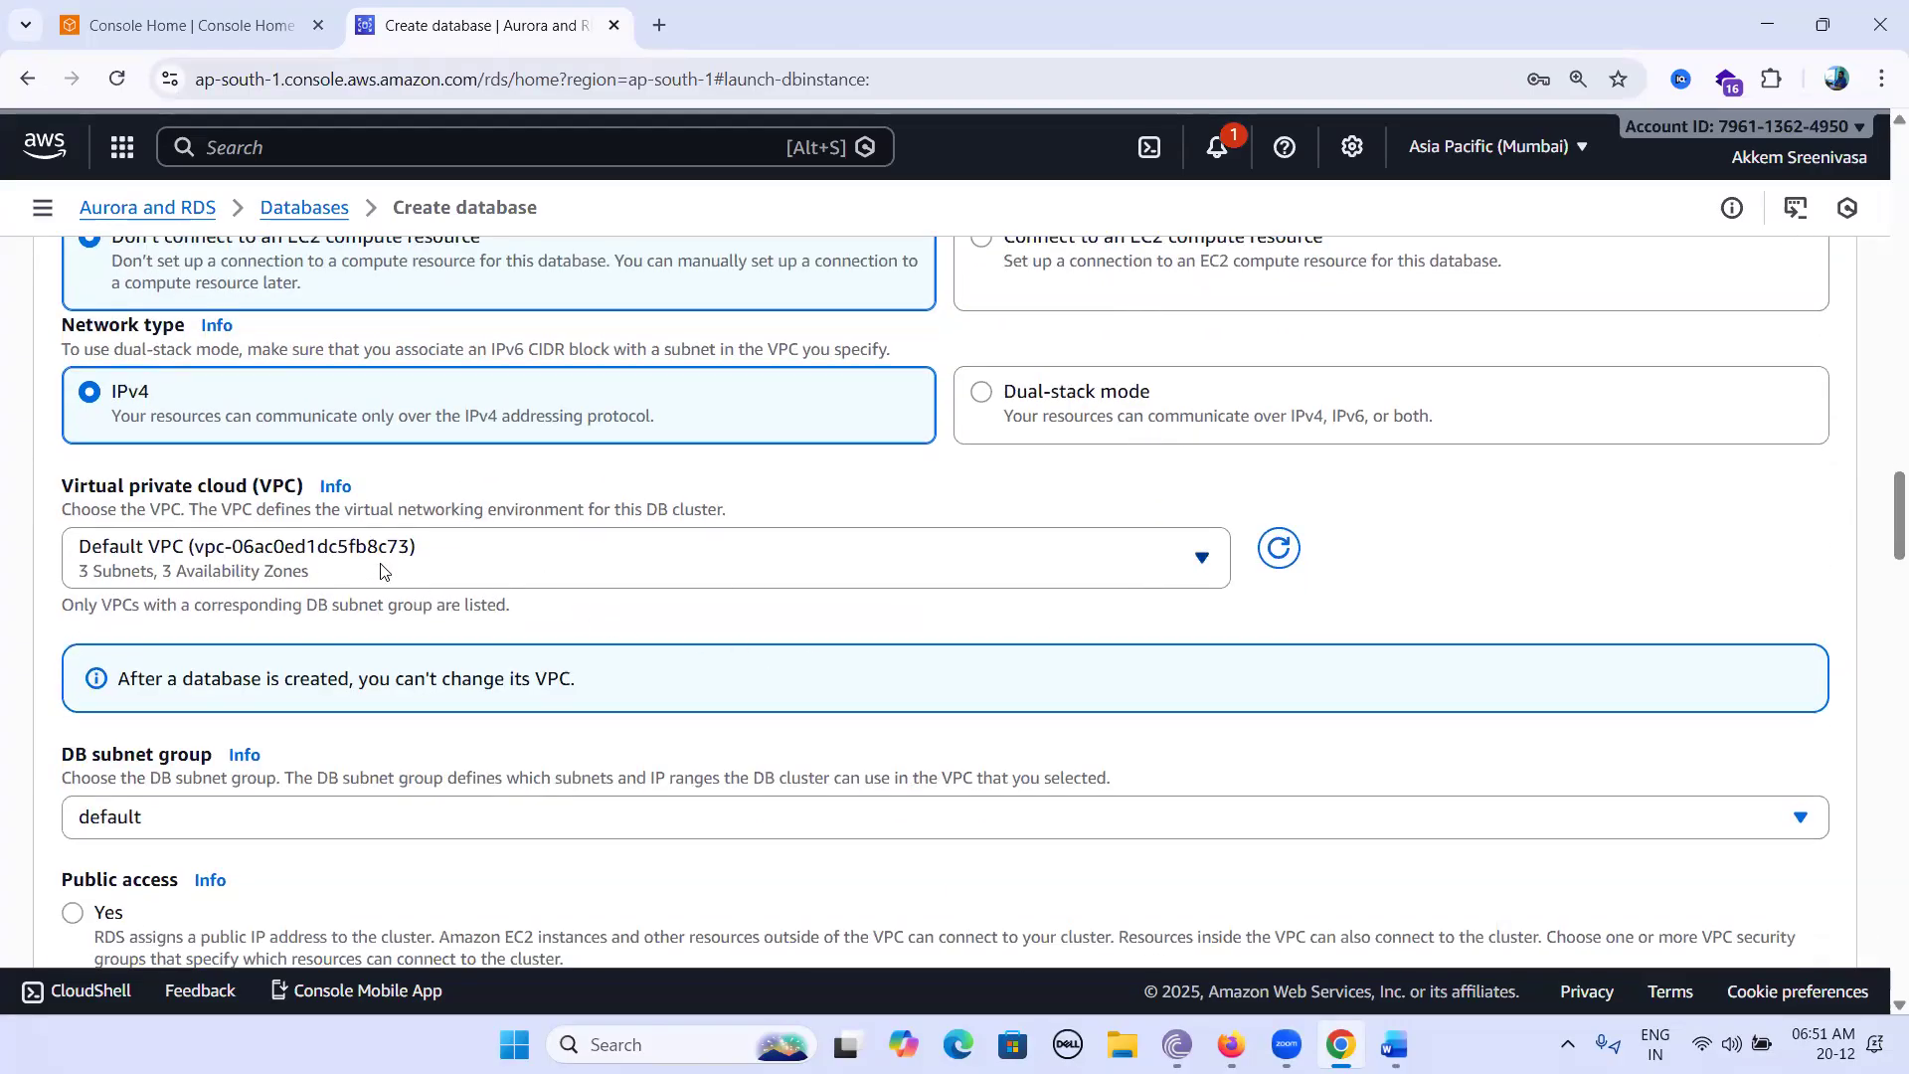
{"action": "scroll", "coordinate": [798, 690], "scroll_direction": "down", "scroll_amount": 2}
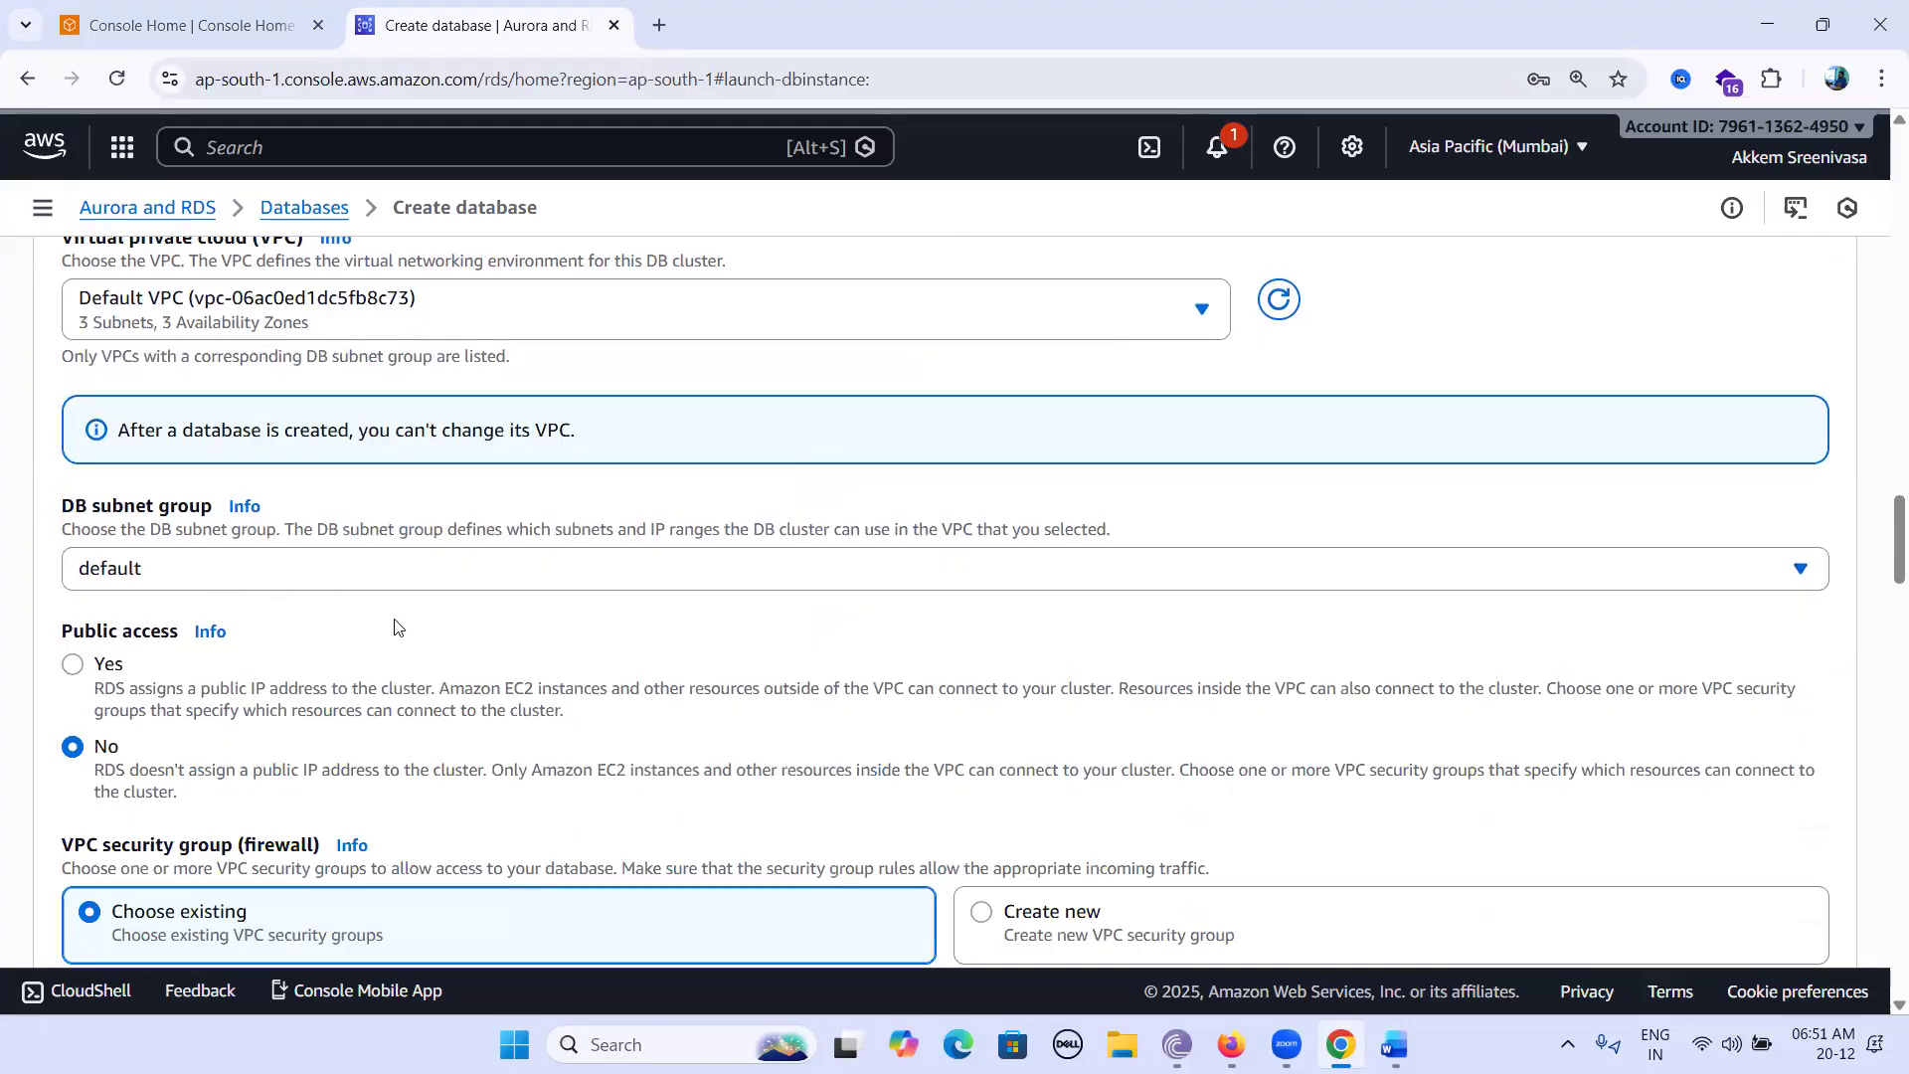
{"action": "scroll", "coordinate": [1024, 196], "scroll_direction": "down", "scroll_amount": 1}
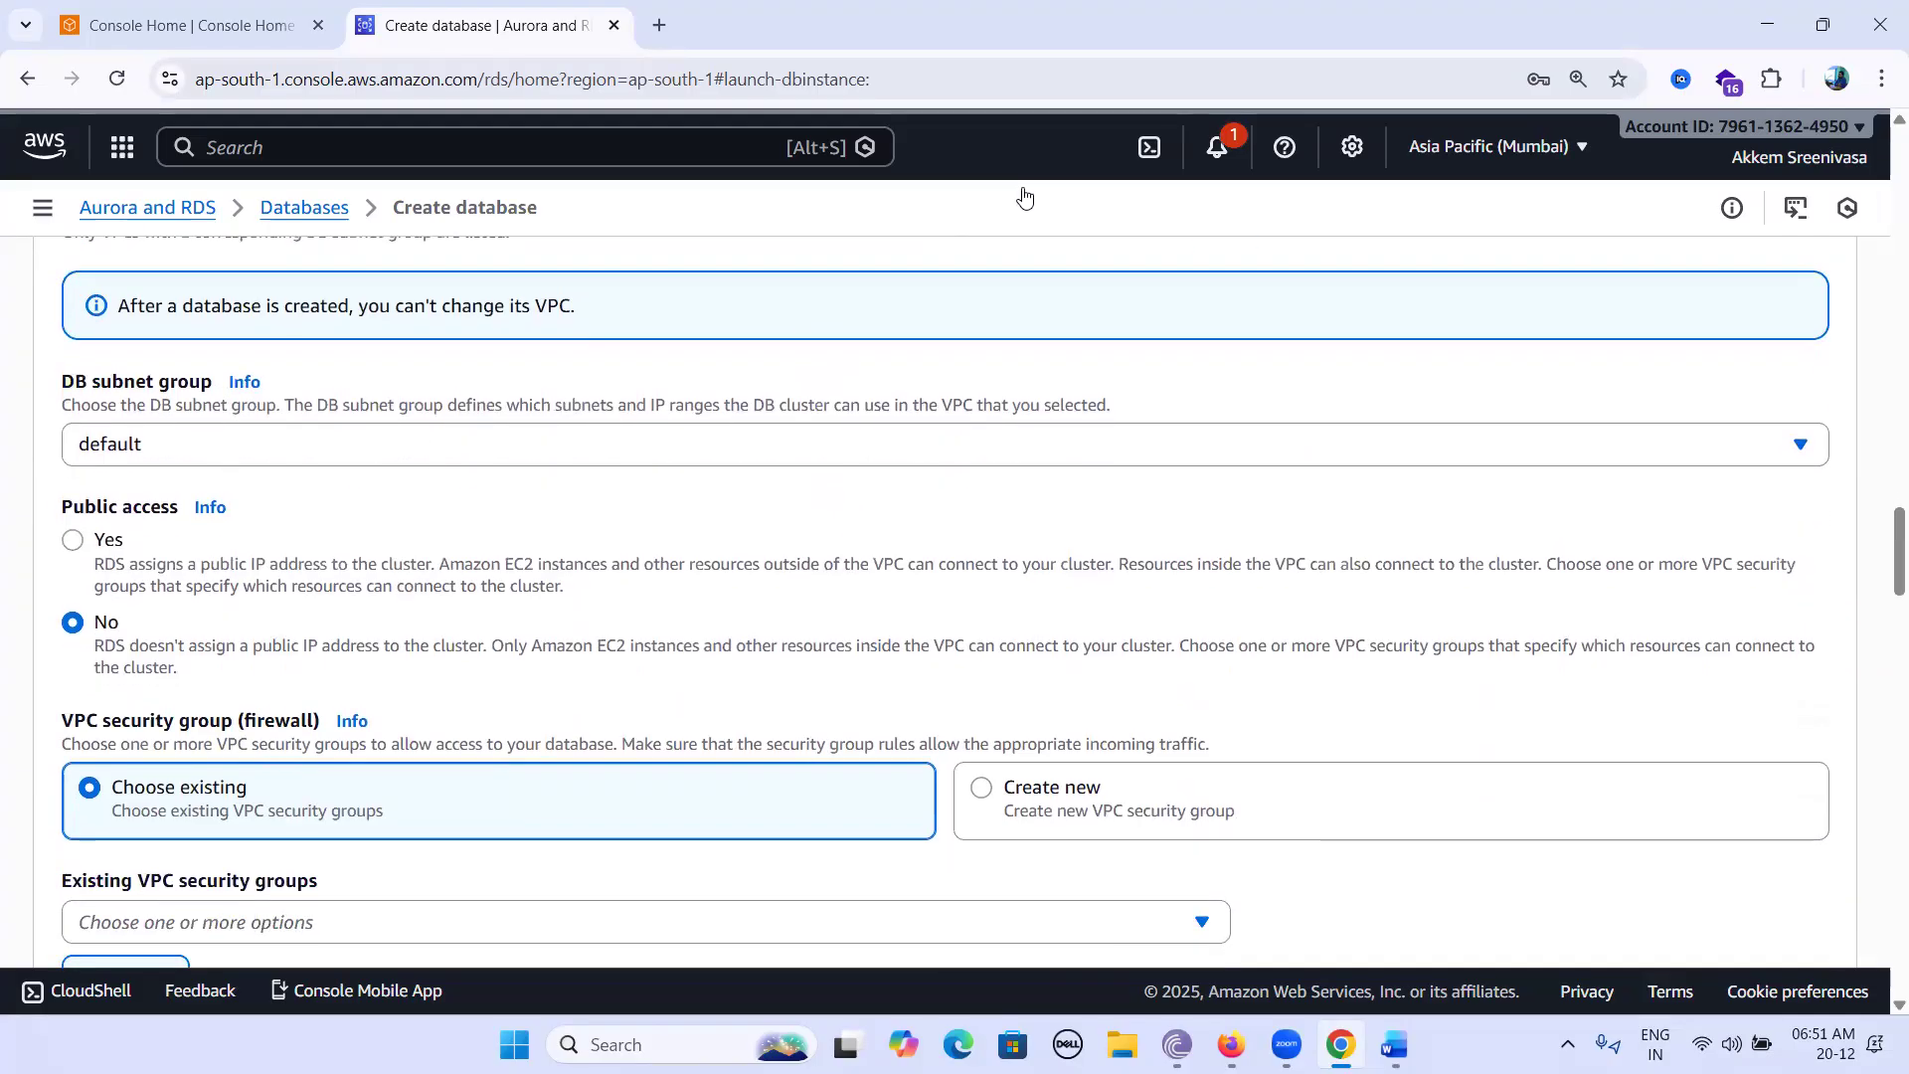
Set Public access to Yes, leaving the default VPC security group selected.
{"action": "mouse_move", "coordinate": [63, 493]}
{"action": "left_mouse_down"}
{"action": "mouse_move", "coordinate": [116, 585]}
{"action": "mouse_move", "coordinate": [203, 475]}
{"action": "mouse_move", "coordinate": [135, 486]}
{"action": "left_mouse_up"}
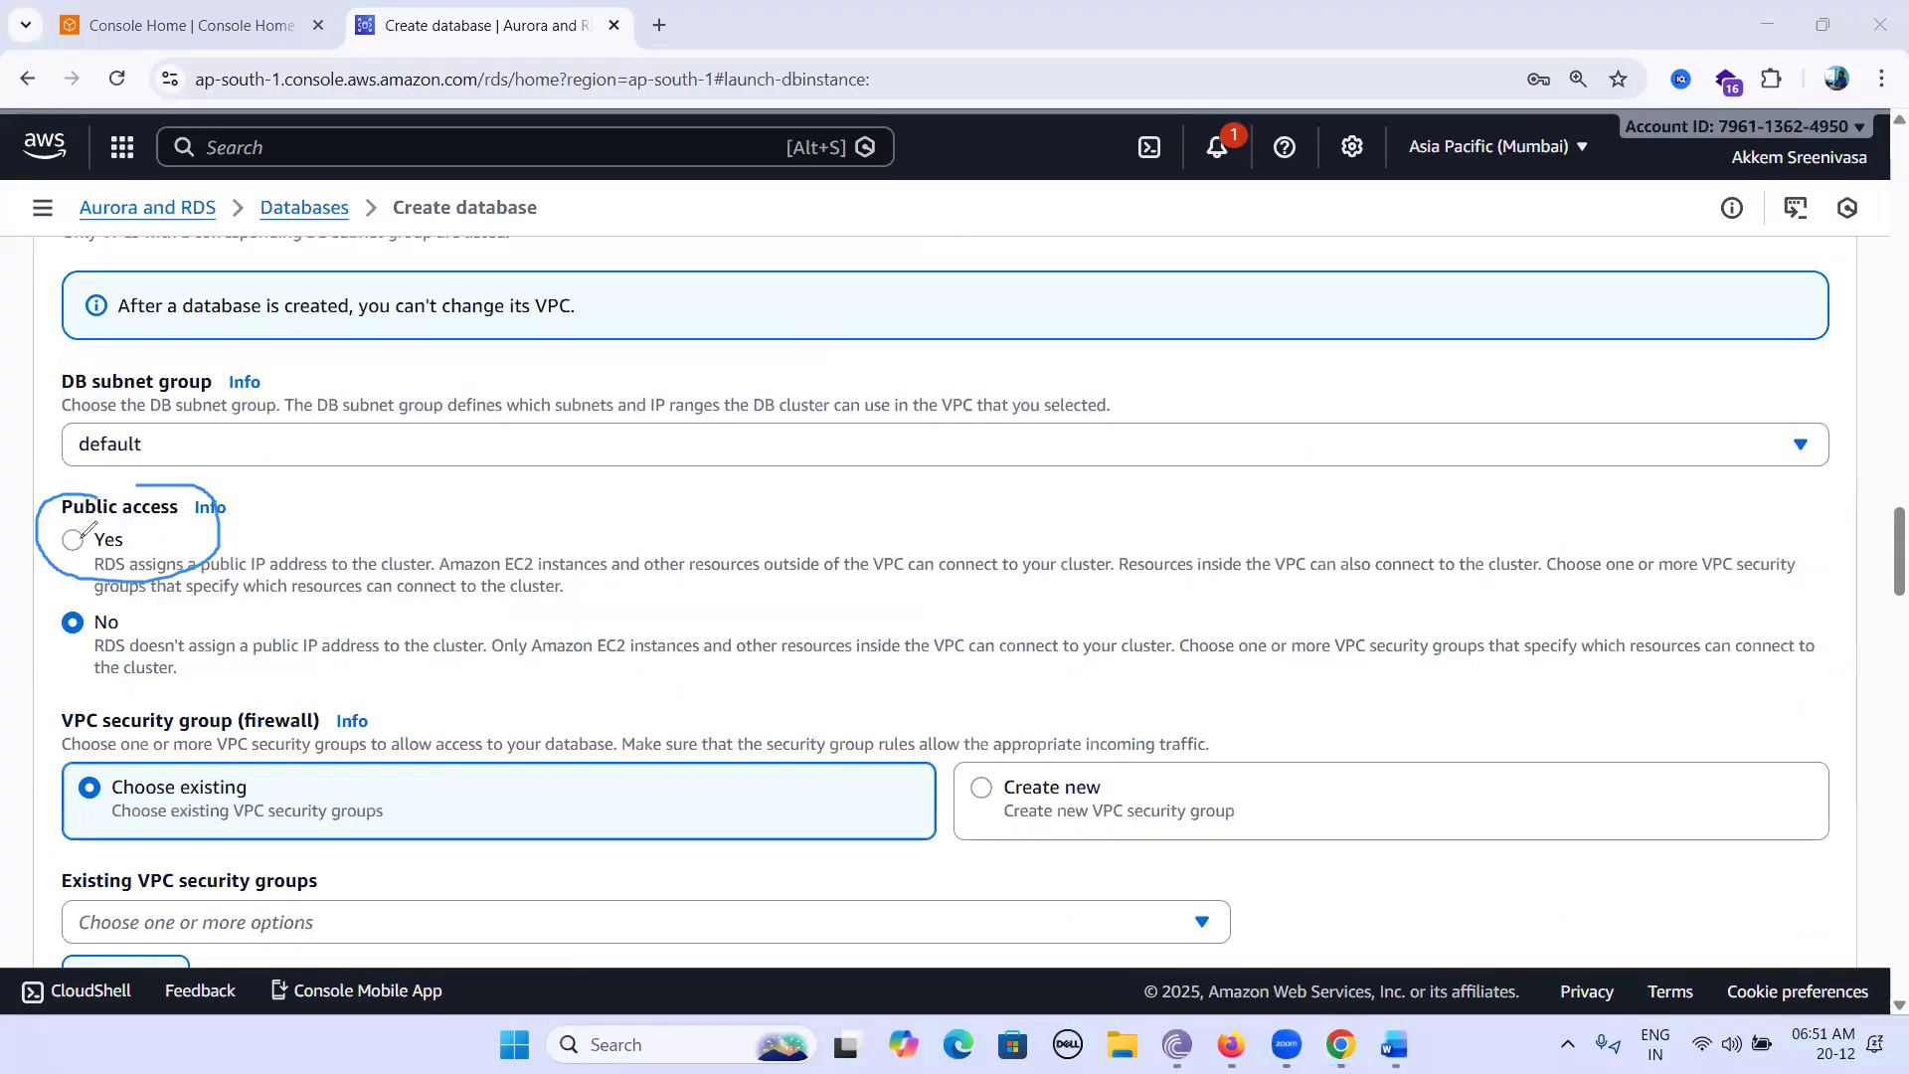
{"action": "left_click_drag", "start_coordinate": [62, 537], "coordinate": [96, 519]}
{"action": "key", "text": "Escape"}
{"action": "left_click", "coordinate": [395, 596]}
{"action": "scroll", "coordinate": [624, 602], "scroll_direction": "down", "scroll_amount": 3}
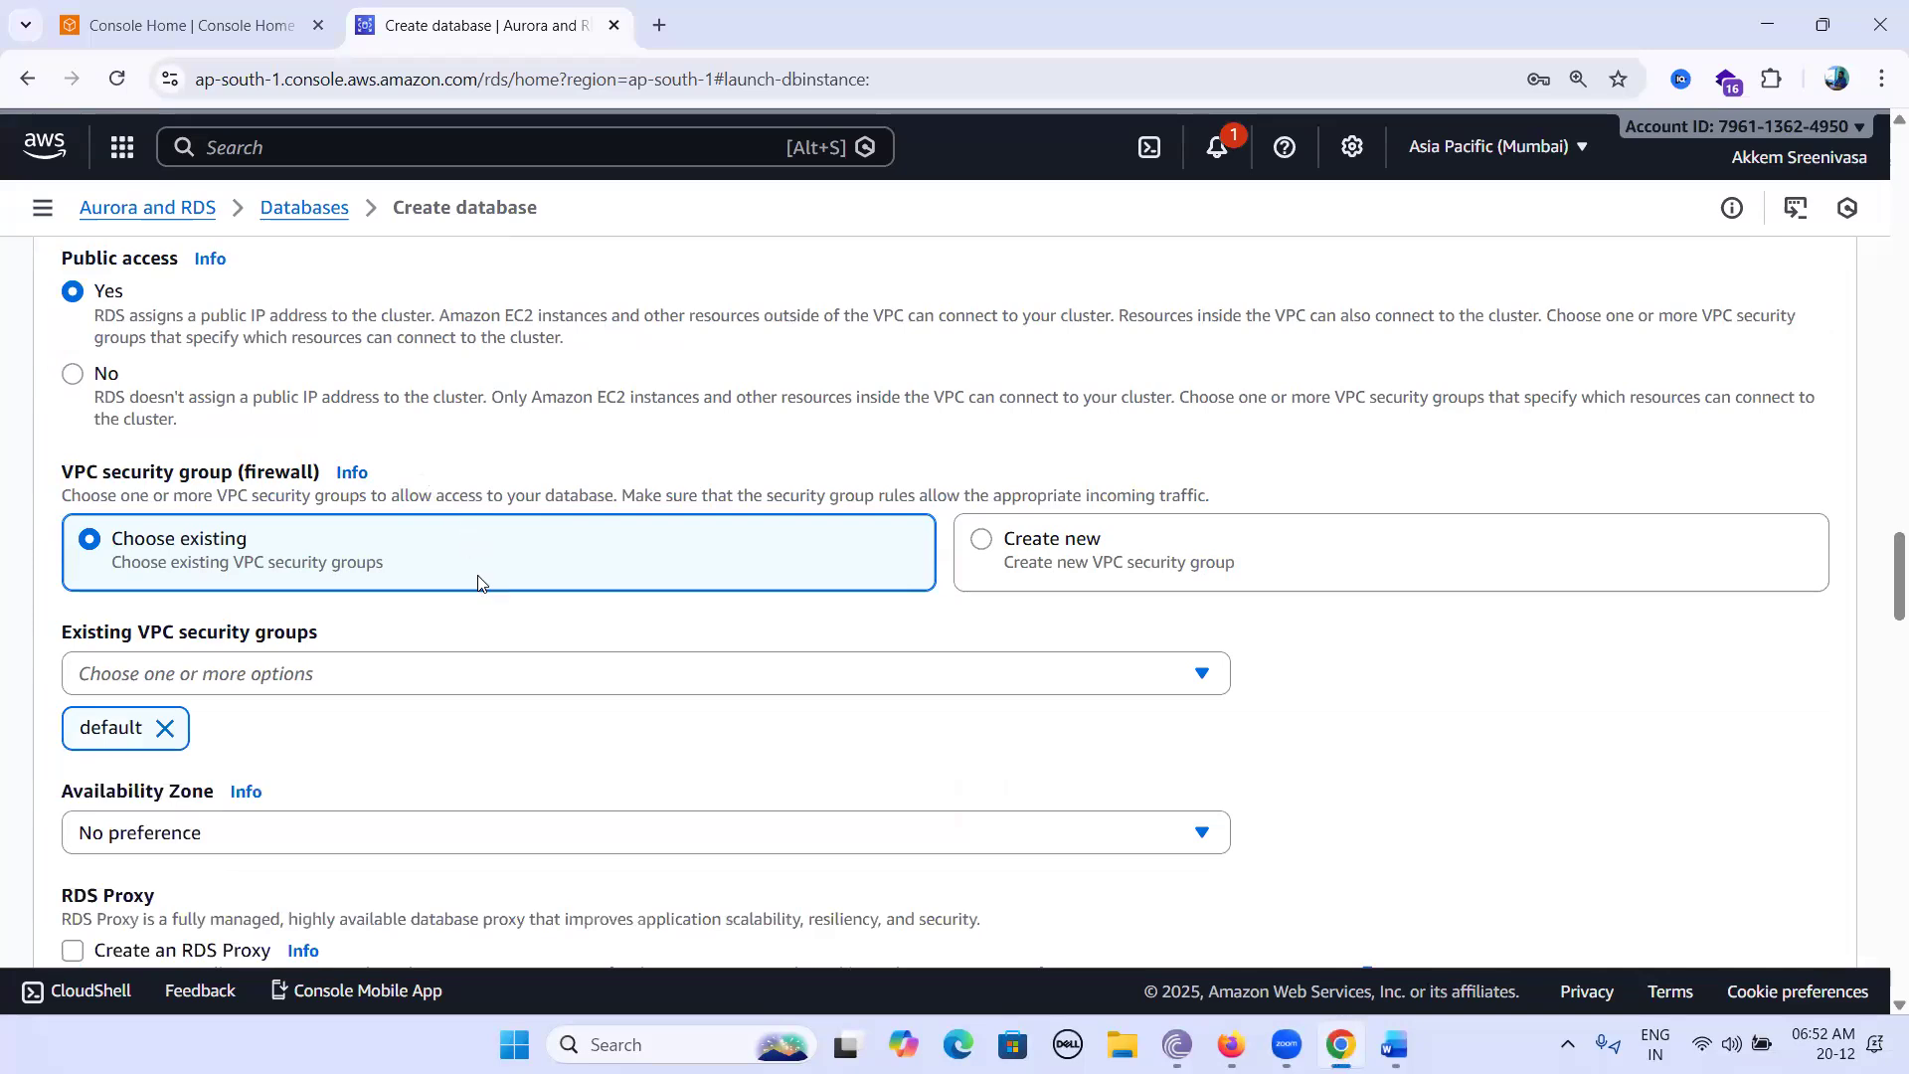
{"action": "scroll", "coordinate": [469, 661], "scroll_direction": "down", "scroll_amount": 1}
{"action": "scroll", "coordinate": [473, 664], "scroll_direction": "down", "scroll_amount": 3}
{"action": "scroll", "coordinate": [473, 663], "scroll_direction": "down", "scroll_amount": 4}
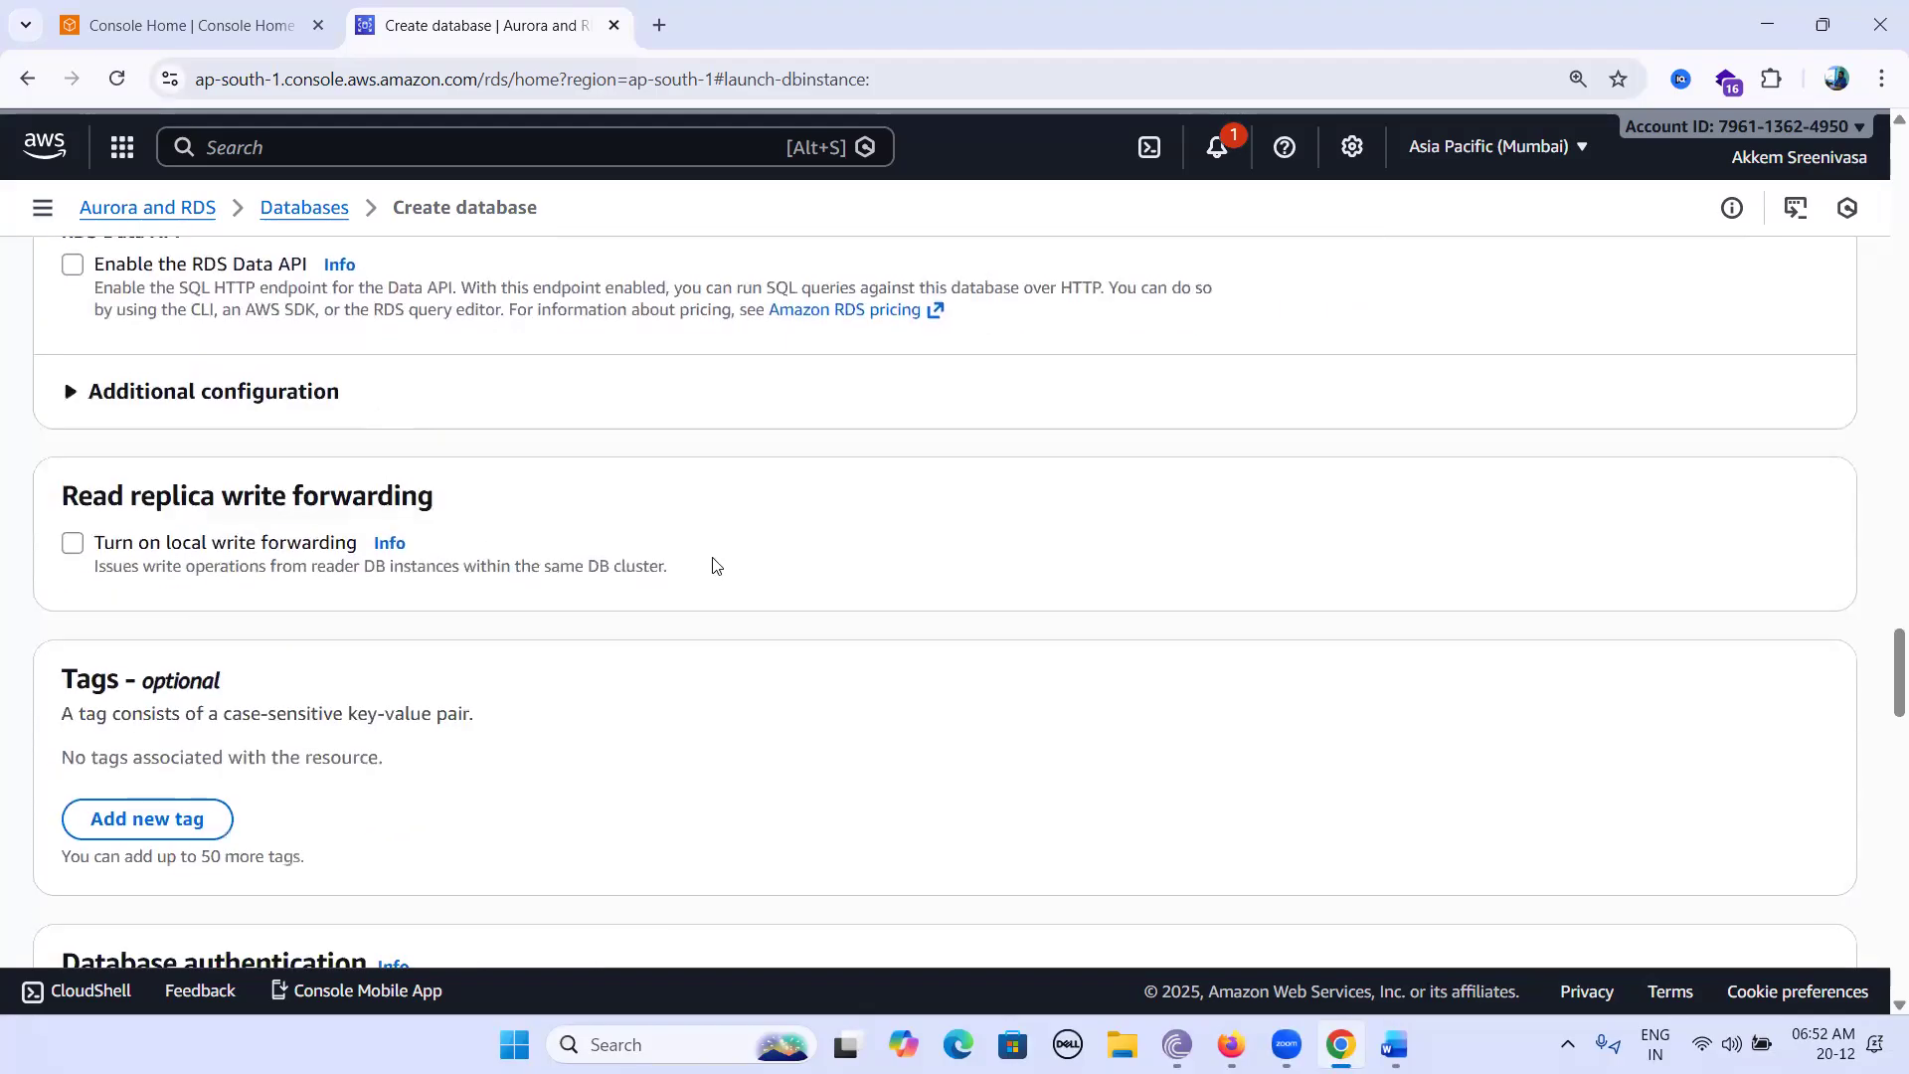
{"action": "scroll", "coordinate": [713, 566], "scroll_direction": "down", "scroll_amount": 2}
{"action": "scroll", "coordinate": [713, 566], "scroll_direction": "down", "scroll_amount": 1}
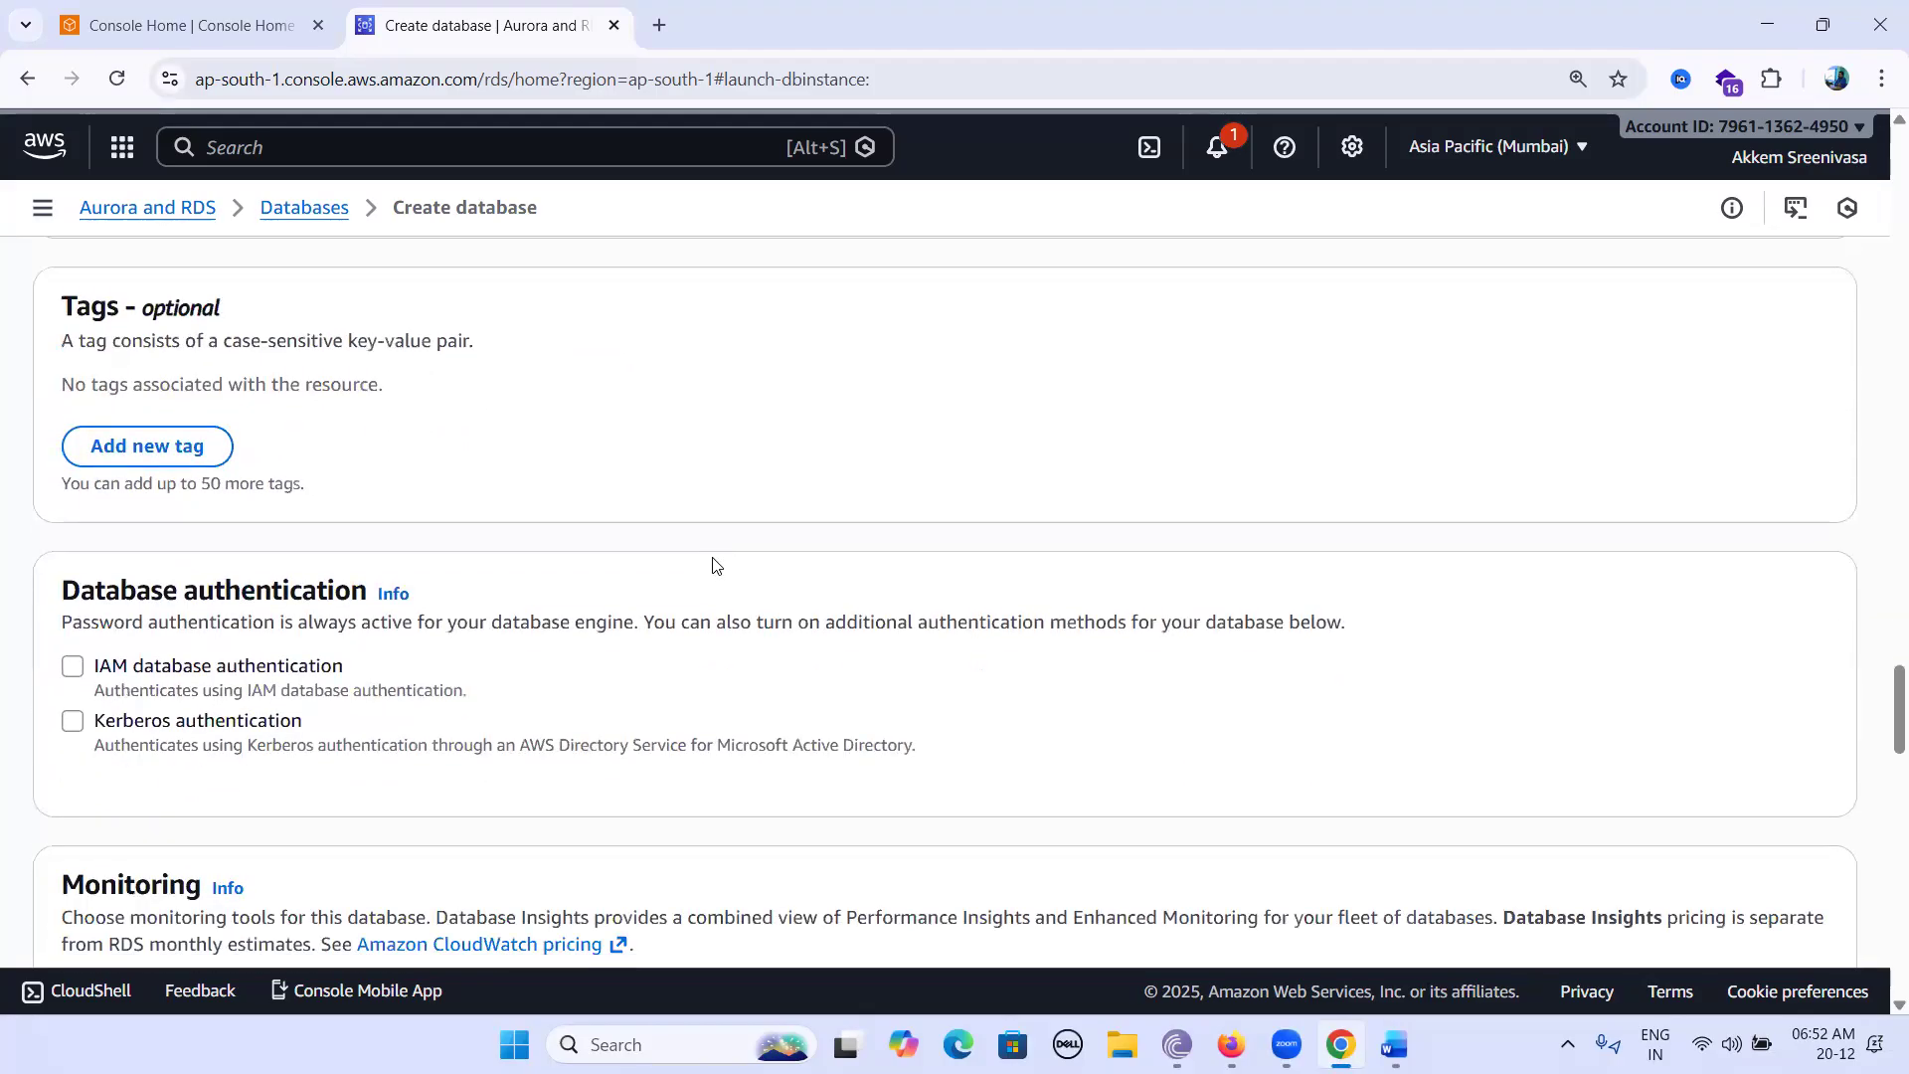
{"action": "scroll", "coordinate": [712, 566], "scroll_direction": "down", "scroll_amount": 3}
{"action": "scroll", "coordinate": [713, 566], "scroll_direction": "down", "scroll_amount": 6}
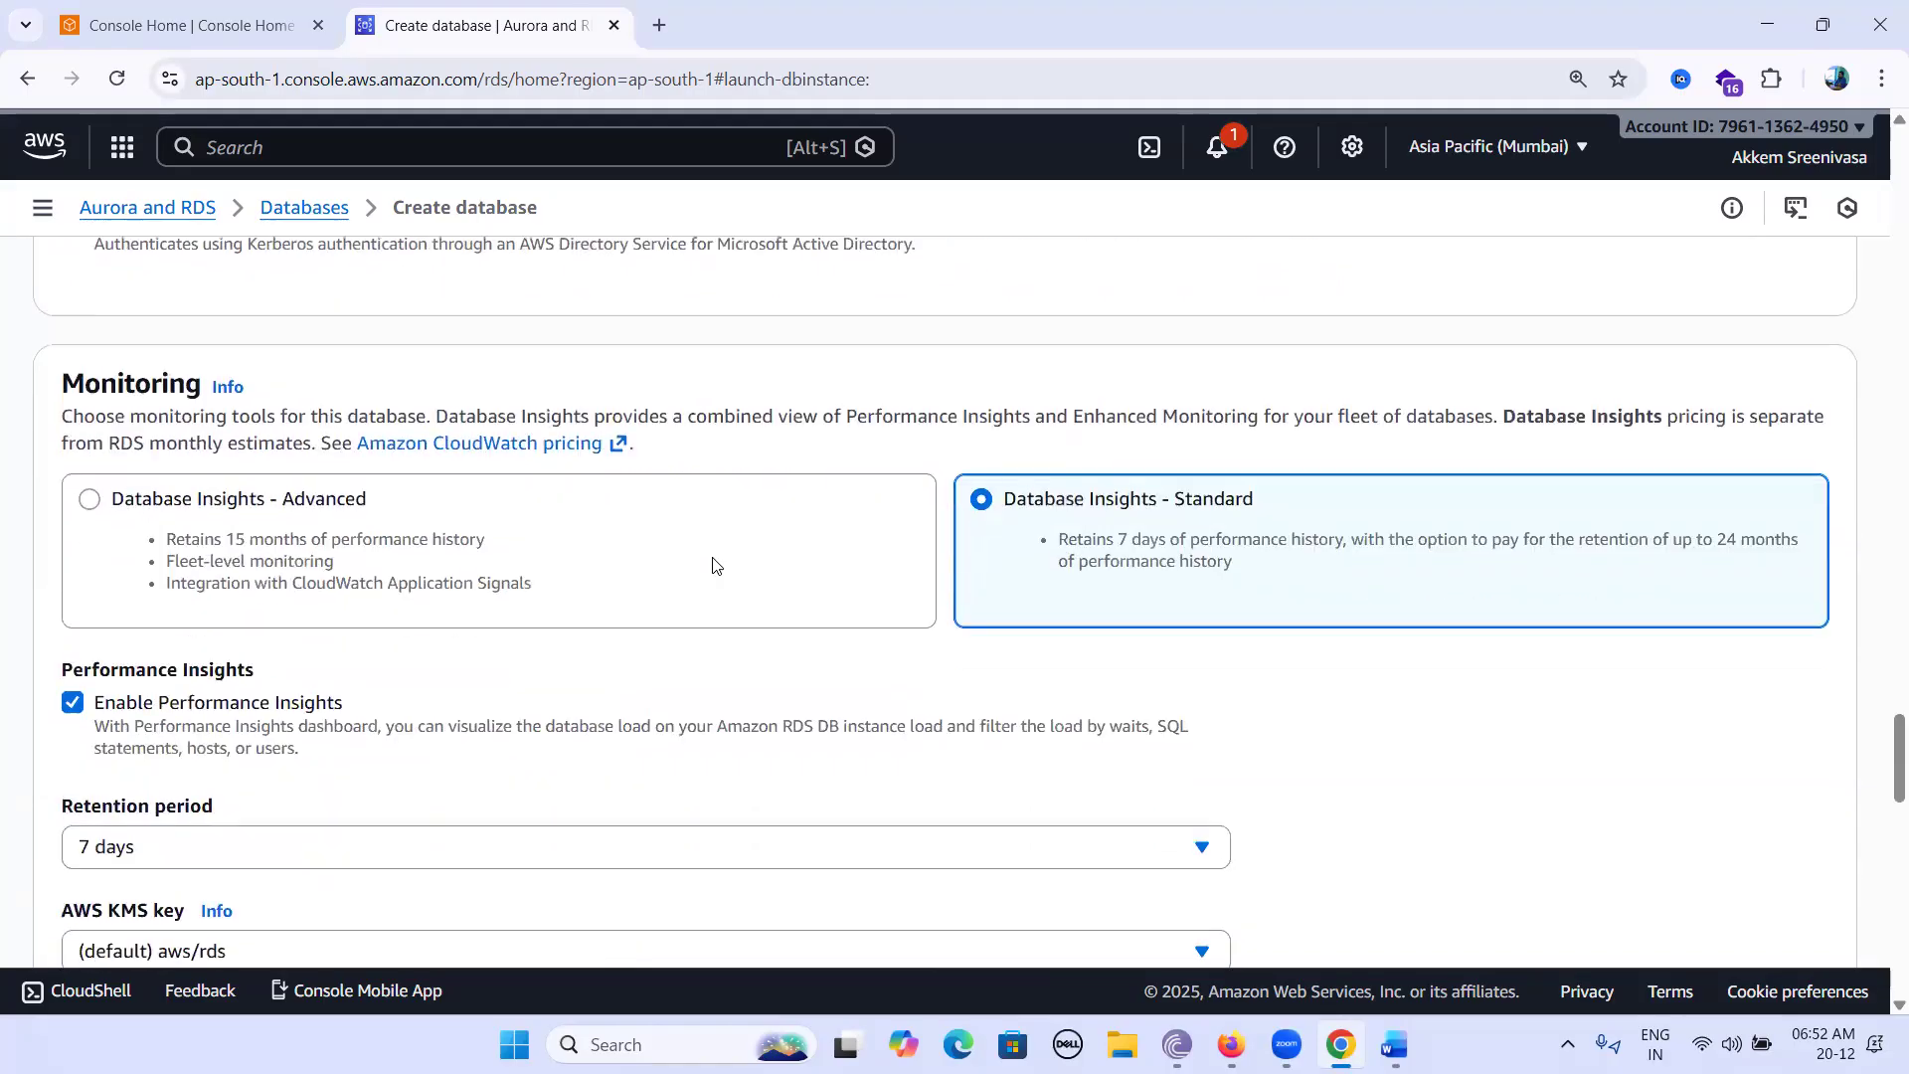
{"action": "scroll", "coordinate": [713, 566], "scroll_direction": "up", "scroll_amount": 1}
{"action": "scroll", "coordinate": [713, 565], "scroll_direction": "down", "scroll_amount": 8}
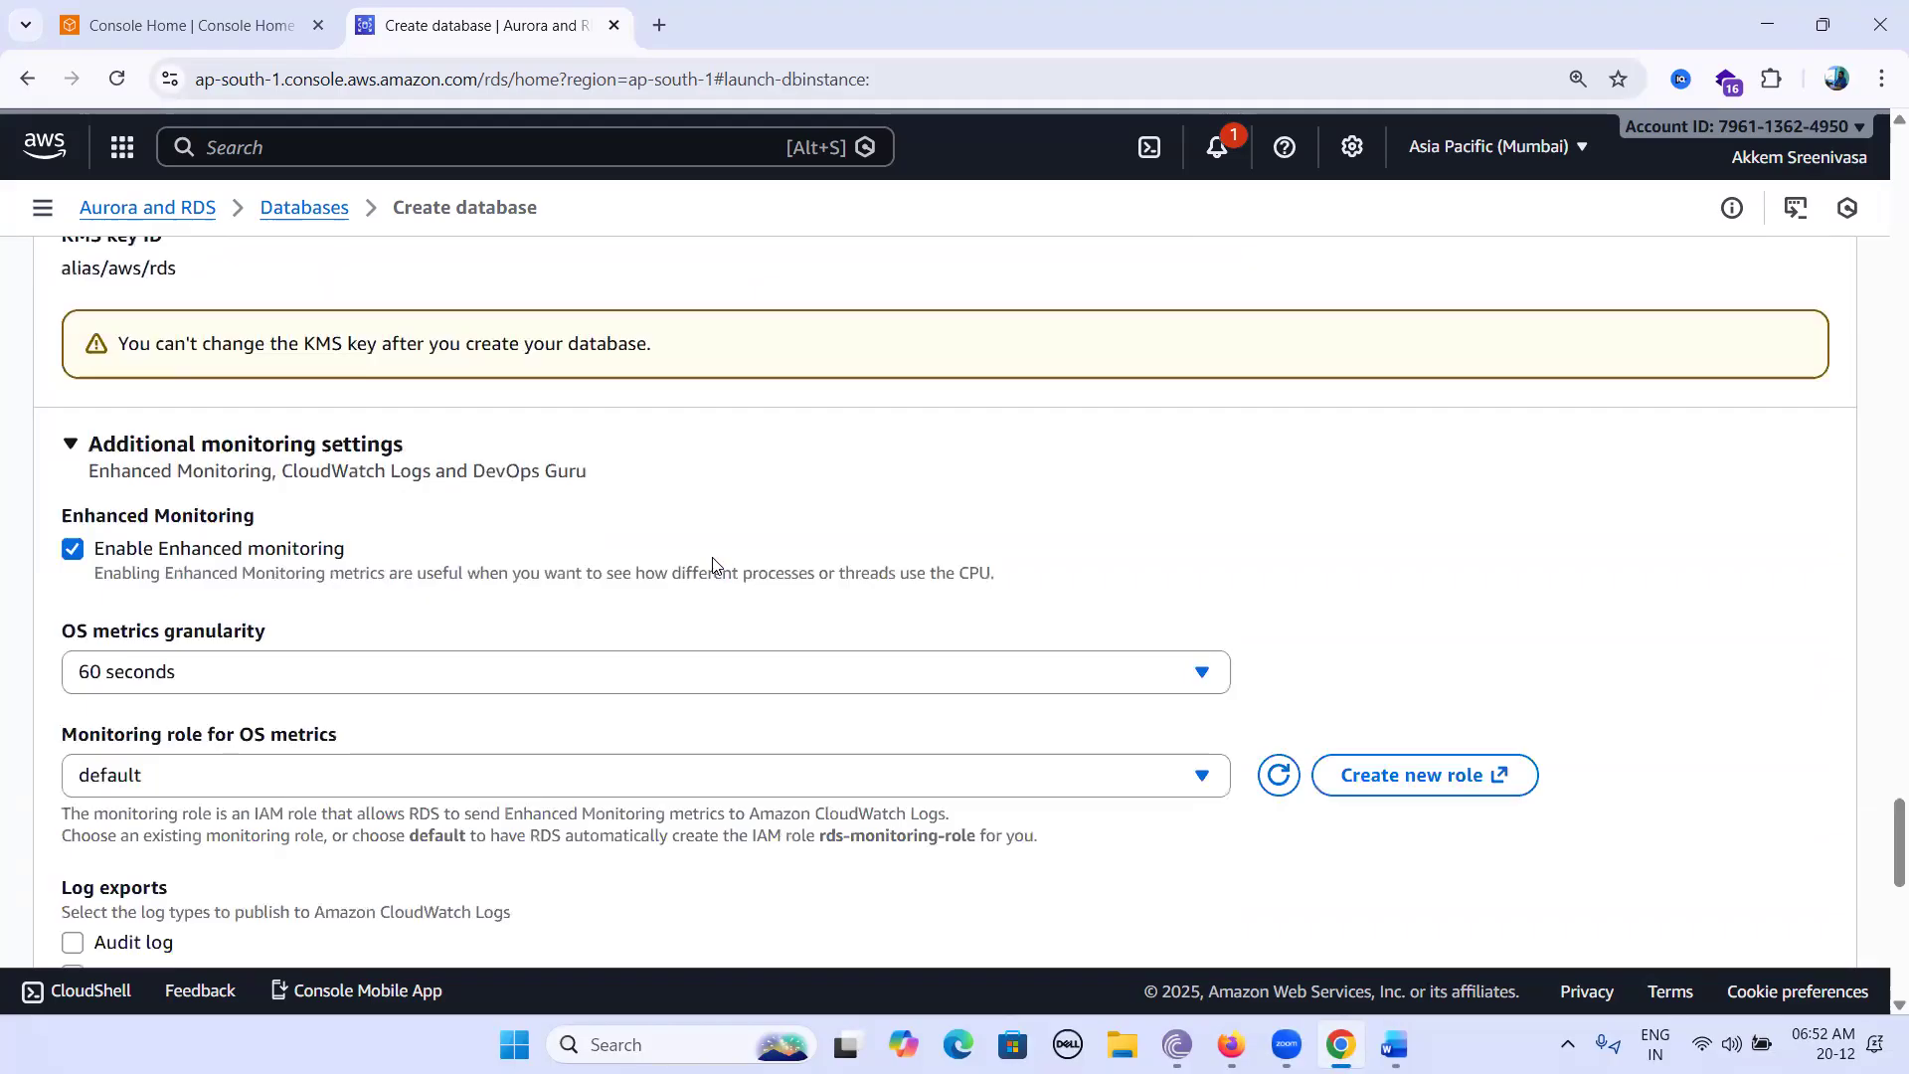
{"action": "scroll", "coordinate": [712, 558], "scroll_direction": "down", "scroll_amount": 3}
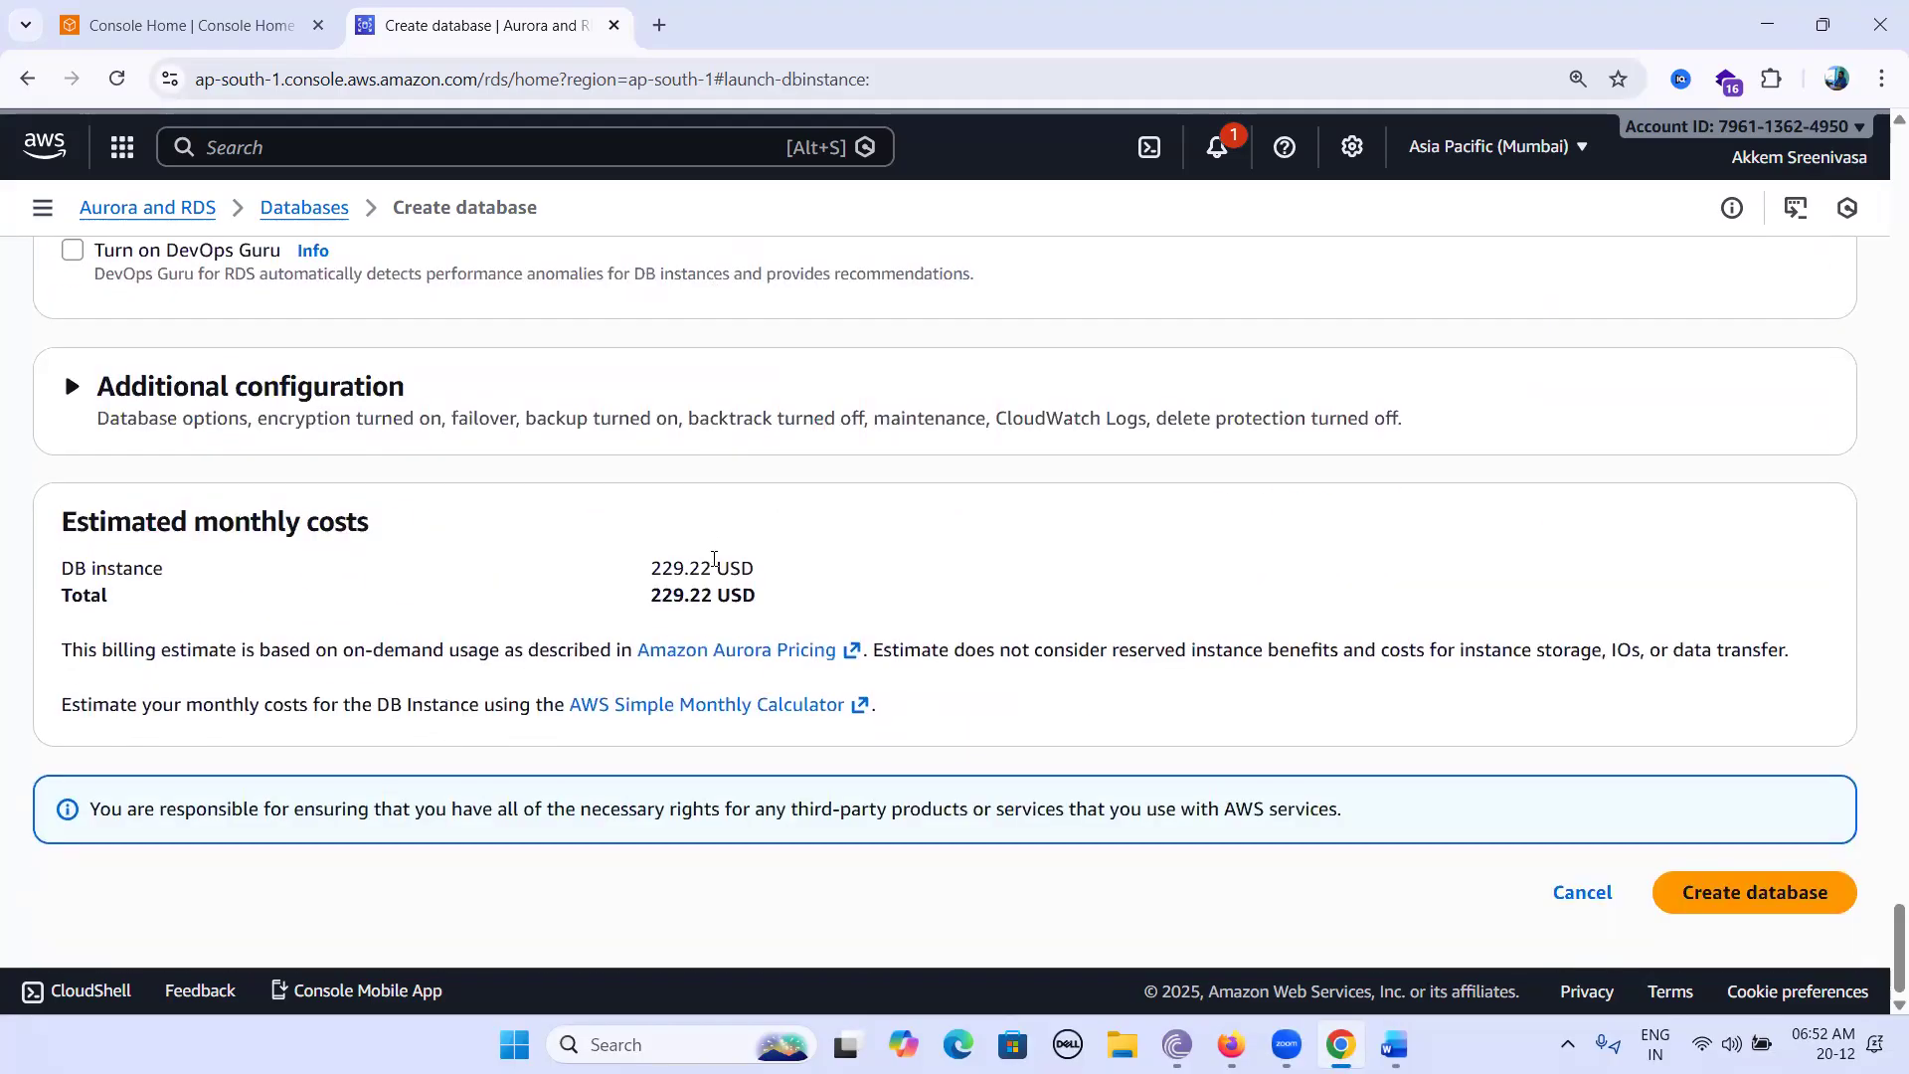
Create the Aurora MySQL cluster, dismiss the success banner once it's Available, and return to Word.
{"action": "left_click", "coordinate": [1774, 900]}
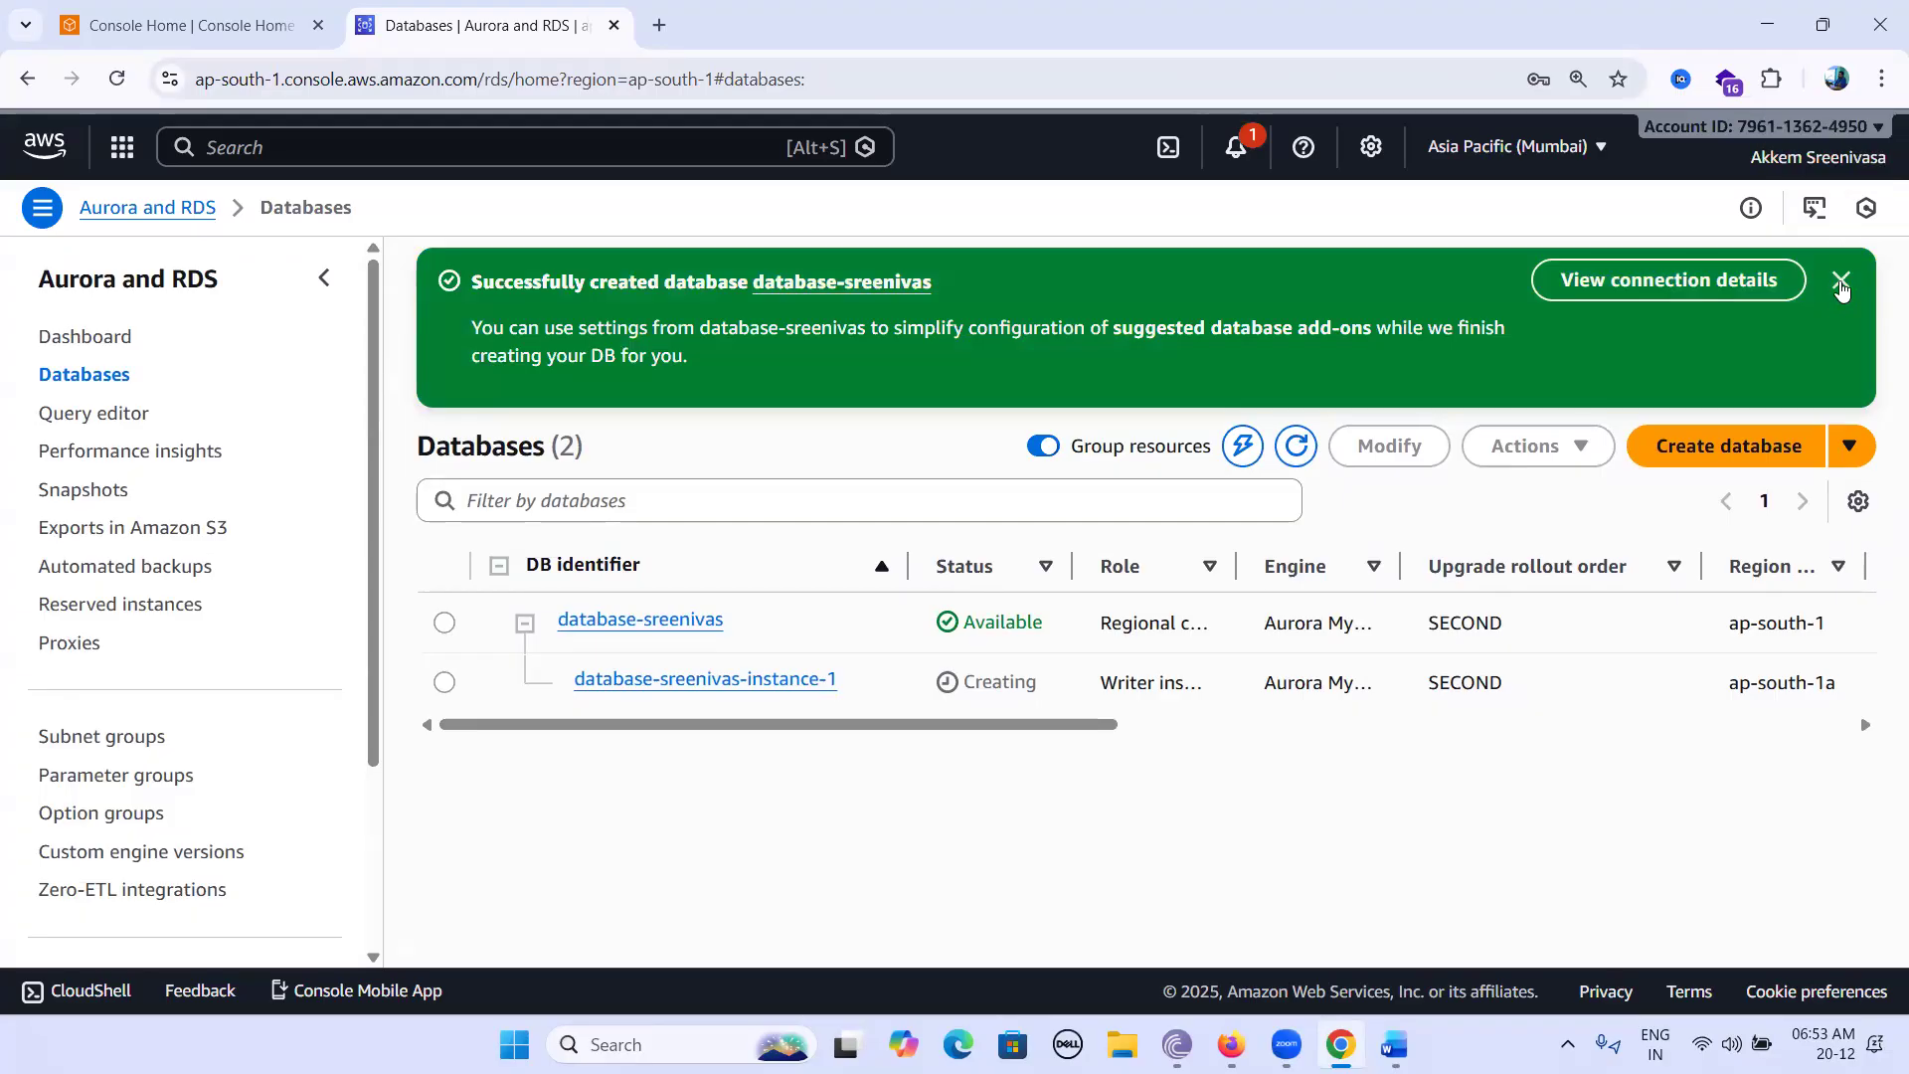
{"action": "left_click", "coordinate": [1842, 284]}
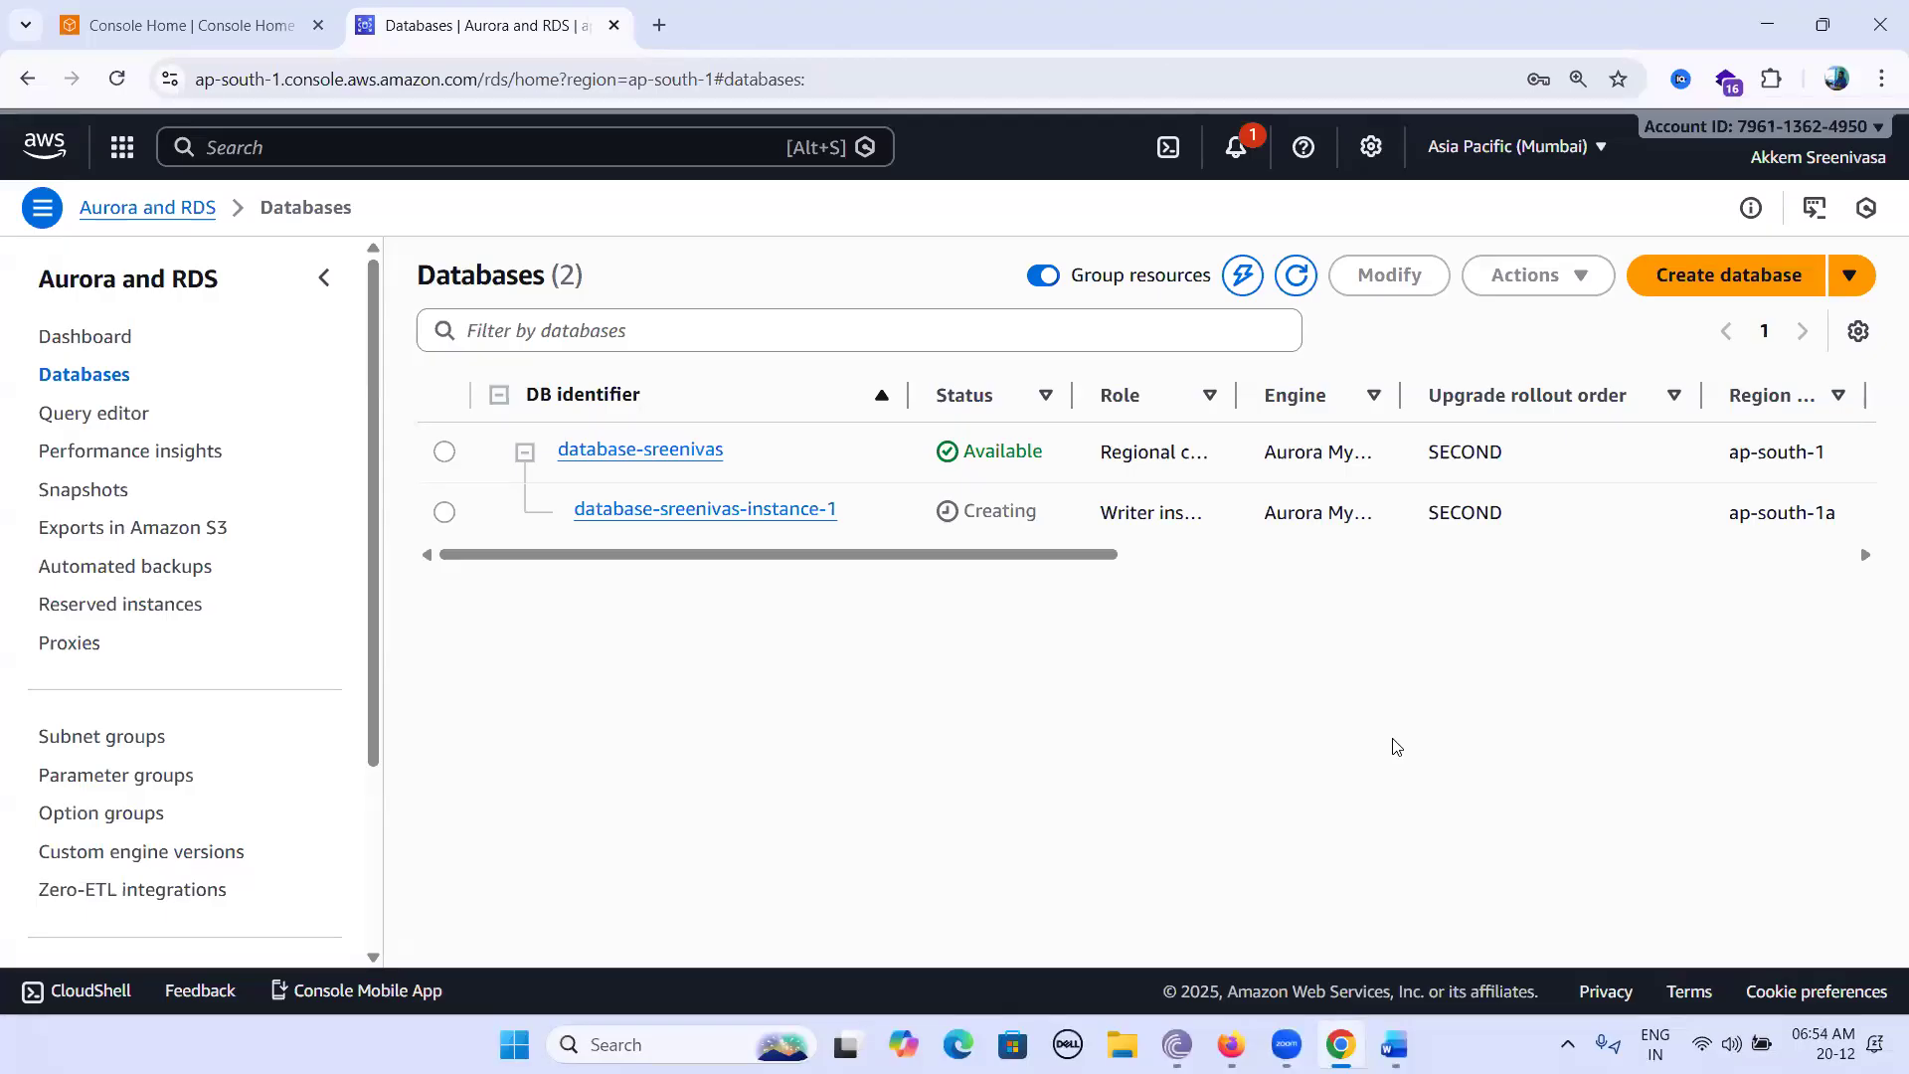
{"action": "key", "text": "alt+Tab"}
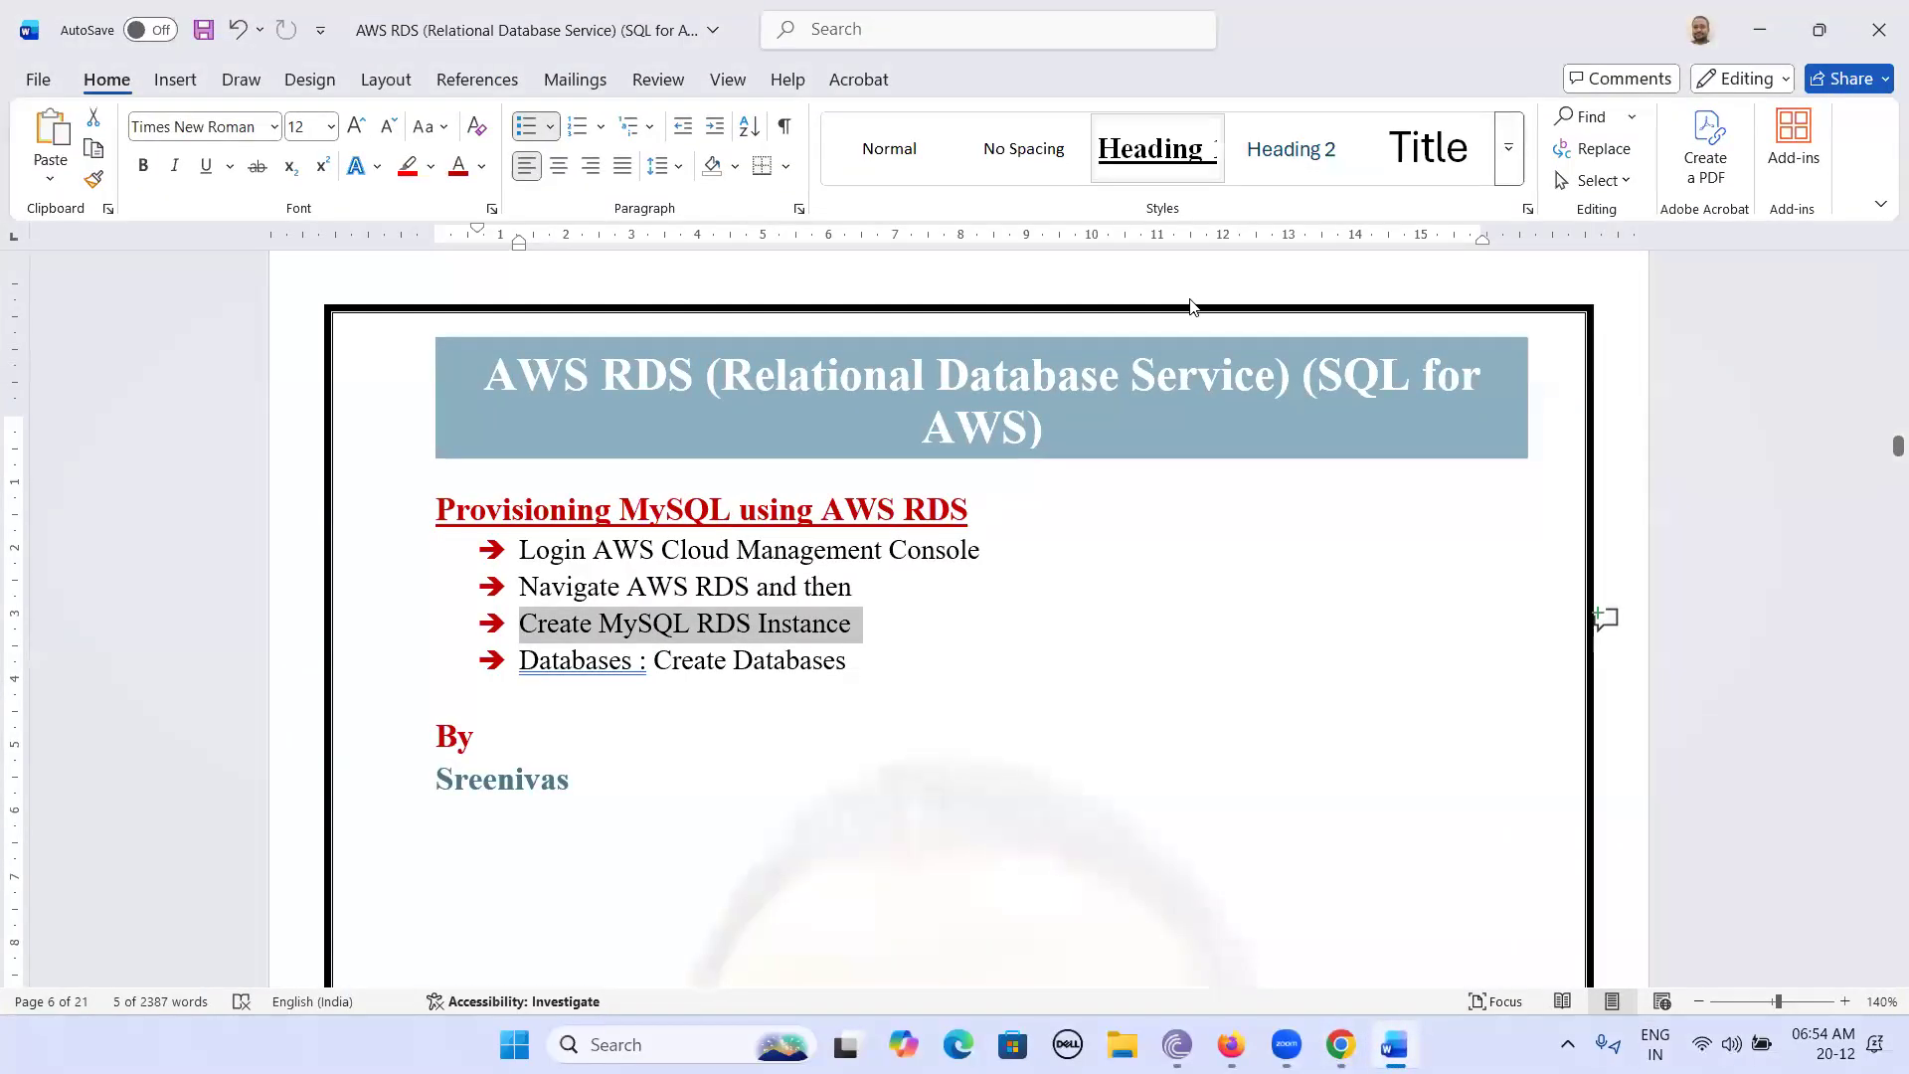